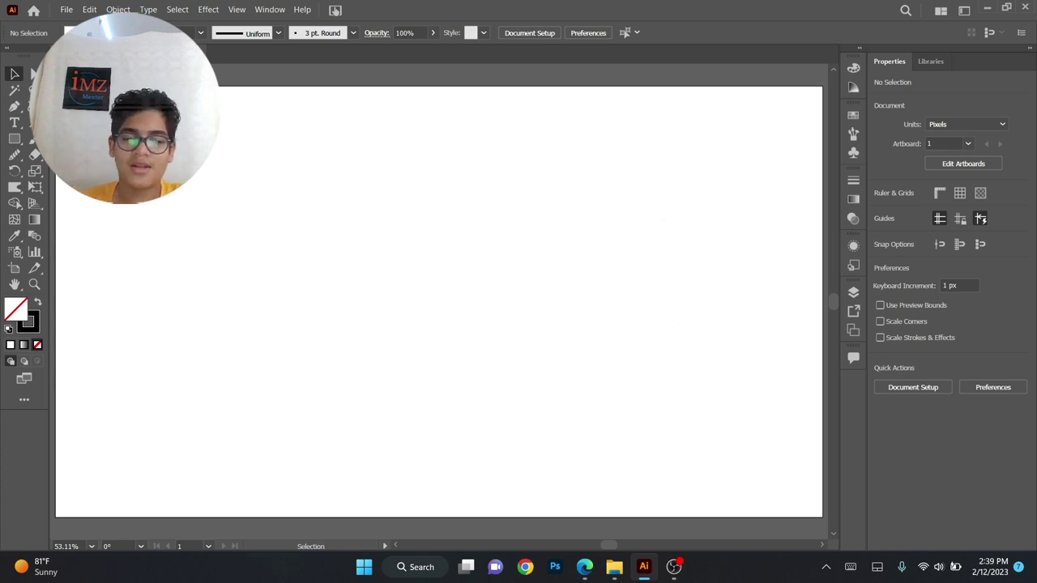
# - Draw a vertical line about 370 px tall and duplicate it rightward into a set of six evenly spaced lines
pyautogui.click(34, 123)
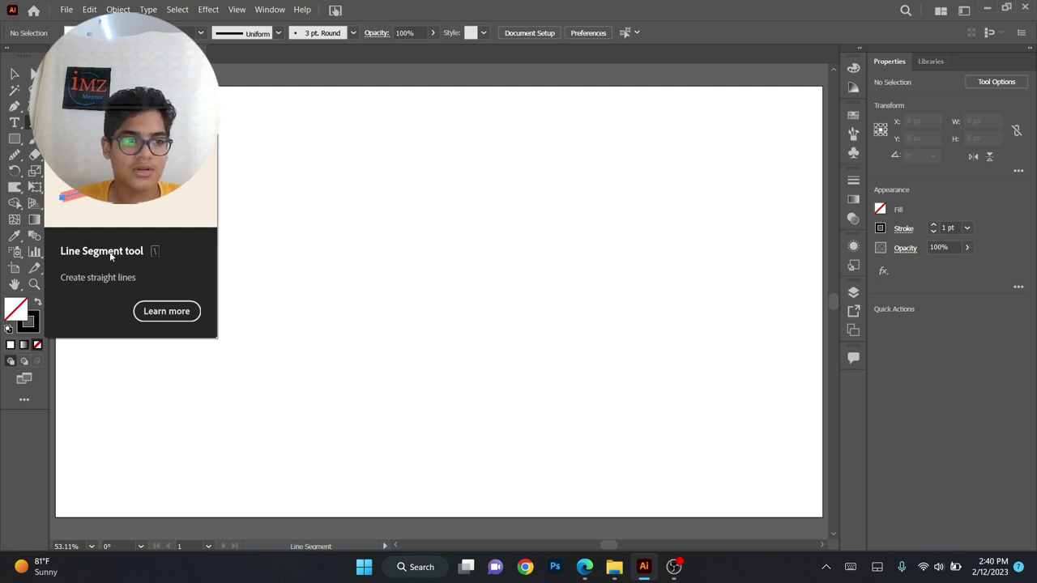
pyautogui.moveTo(174, 154); pyautogui.dragTo(171, 352)
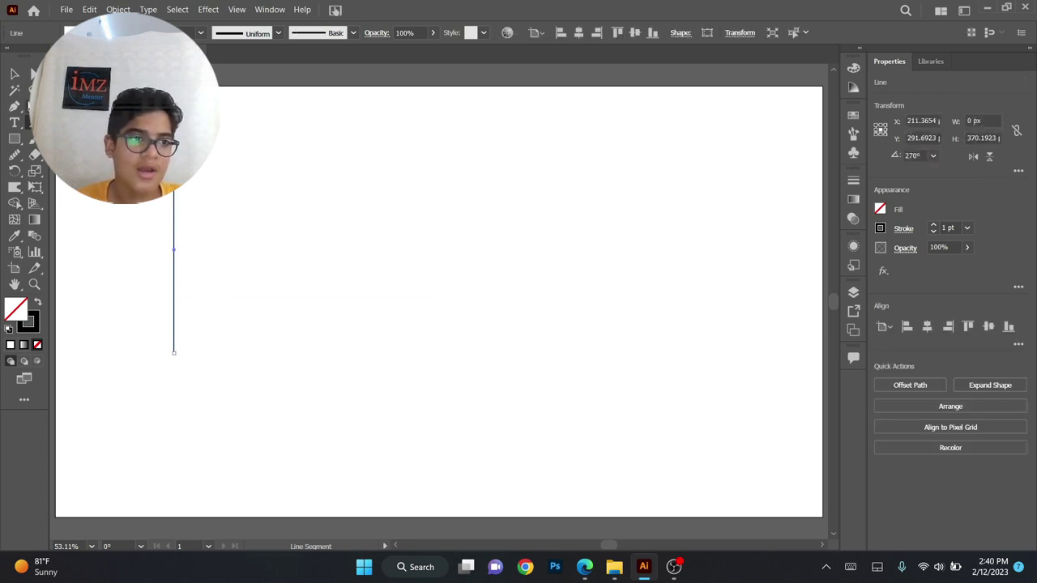
pyautogui.click(14, 74)
pyautogui.moveTo(173, 205); pyautogui.dragTo(224, 227)
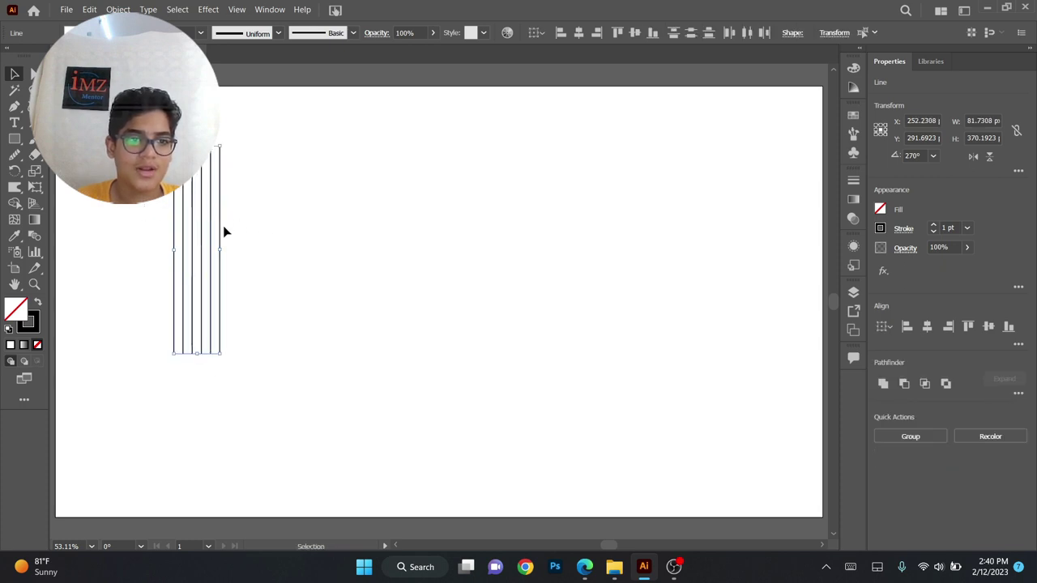
# - Copy the line set rightward to extend it into a row of parallel vertical lines about 376 px wide
pyautogui.click(220, 224)
pyautogui.moveTo(132, 209); pyautogui.dragTo(387, 232)
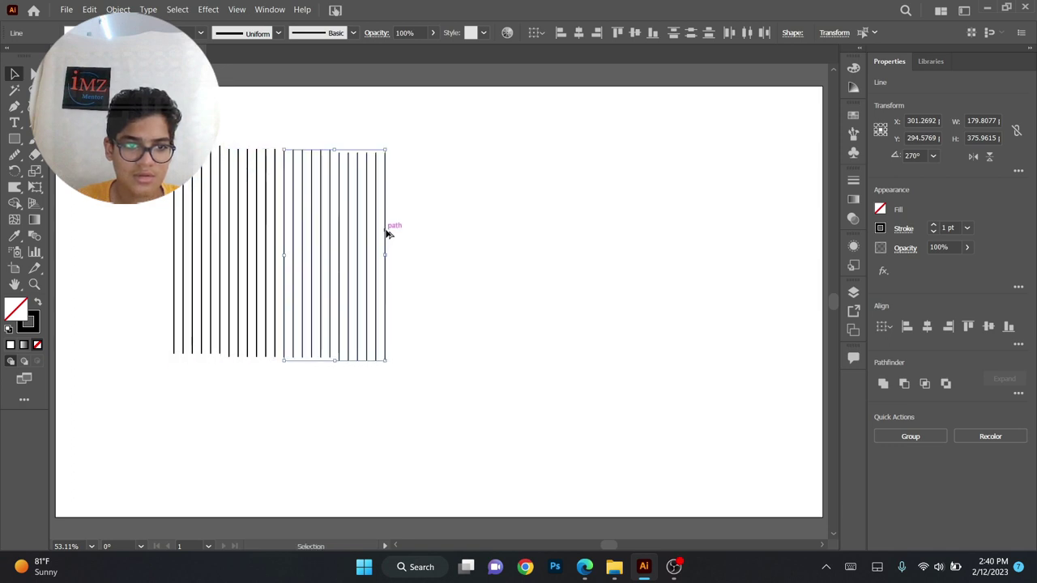
pyautogui.click(492, 252)
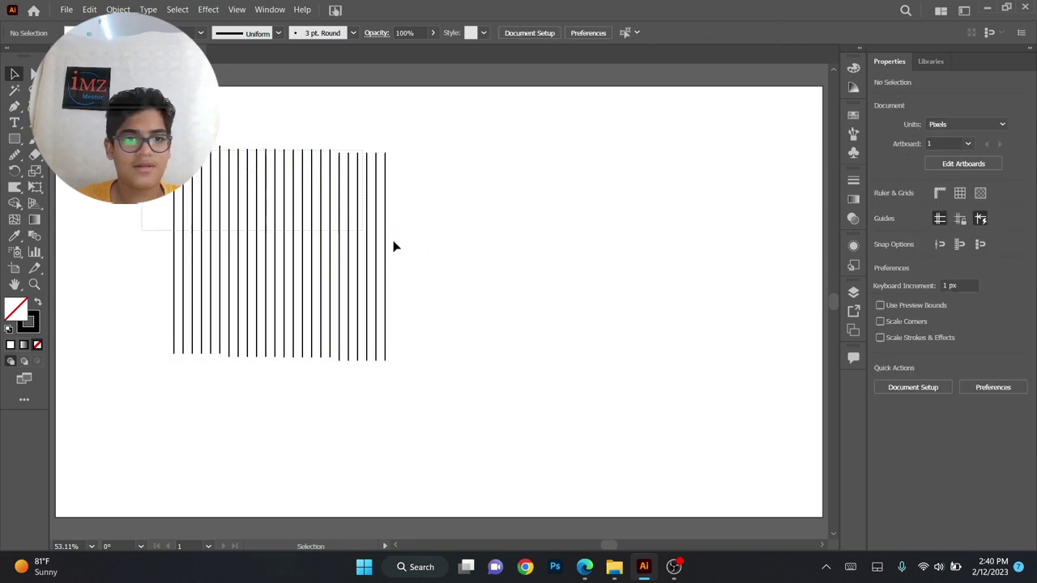
pyautogui.moveTo(392, 241); pyautogui.dragTo(399, 243)
pyautogui.click(436, 242)
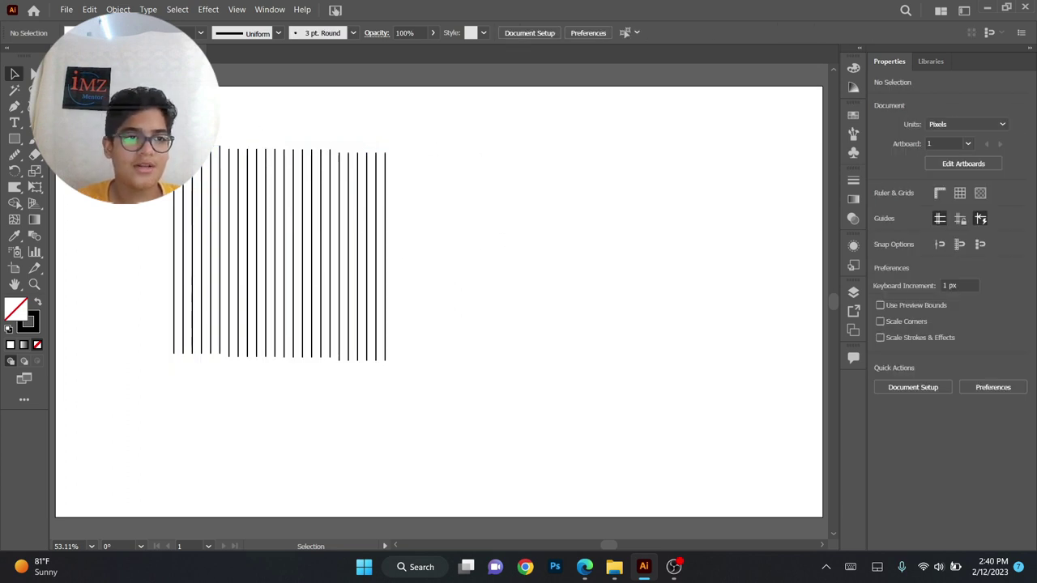
# - Reflect all the vertical lines about an axis angle of 300°
pyautogui.hotkey('ctrl', 'a')
pyautogui.rightClick(272, 235)
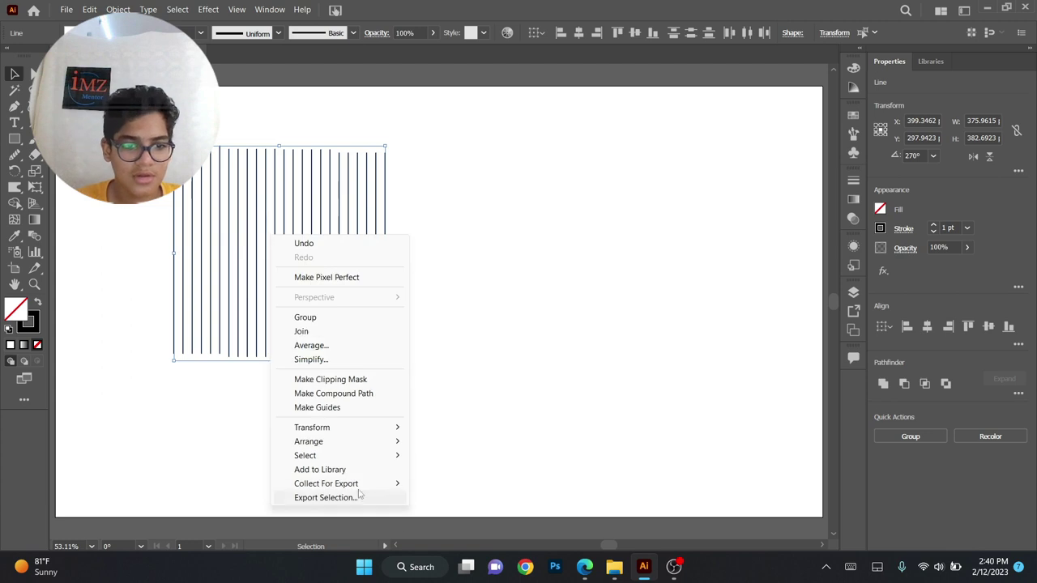
pyautogui.moveTo(349, 426)
pyautogui.click(444, 475)
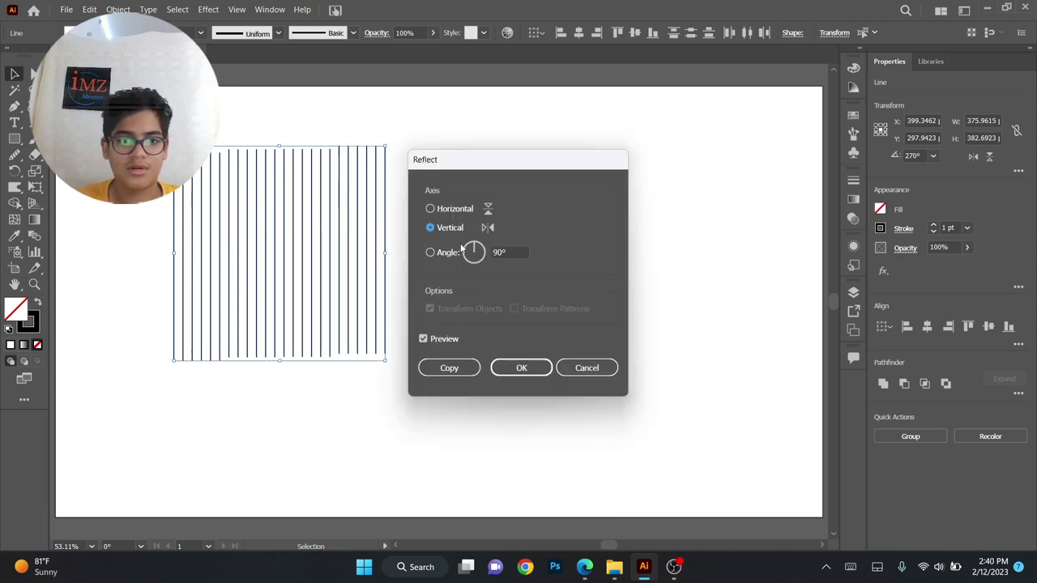
pyautogui.click(498, 252)
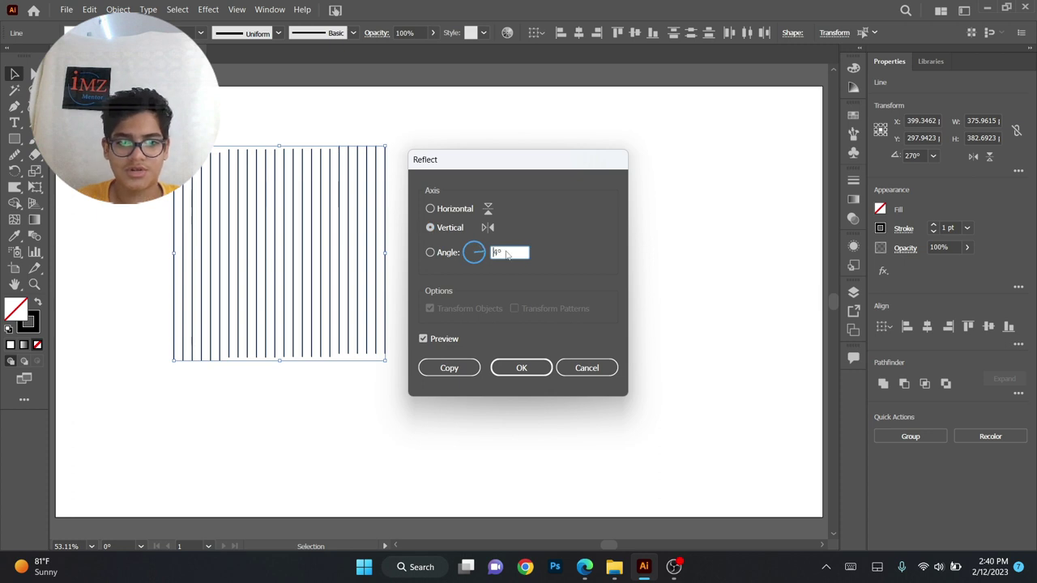
pyautogui.moveTo(507, 255); pyautogui.dragTo(478, 262)
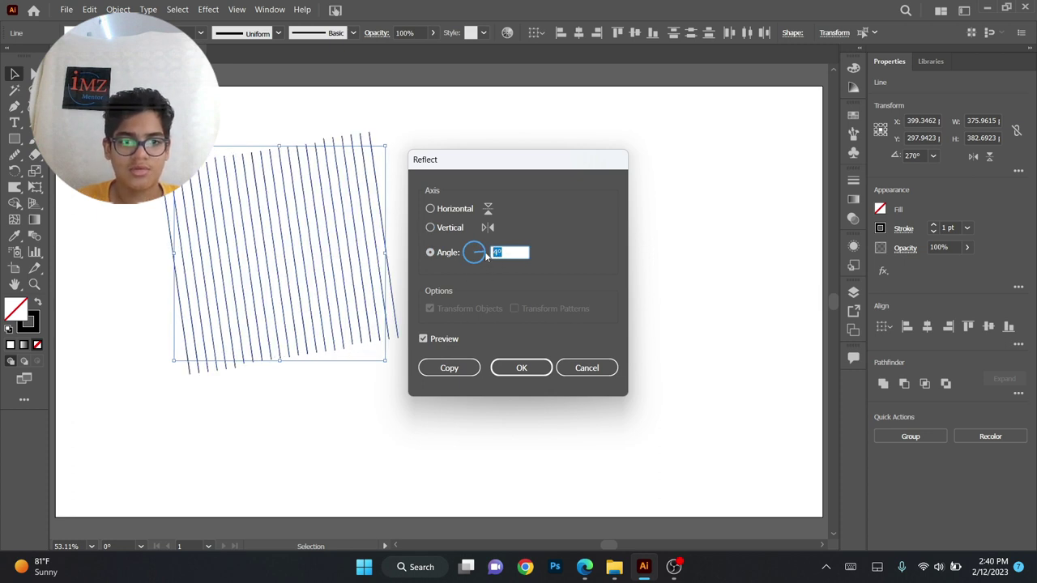
pyautogui.moveTo(488, 278); pyautogui.dragTo(487, 307)
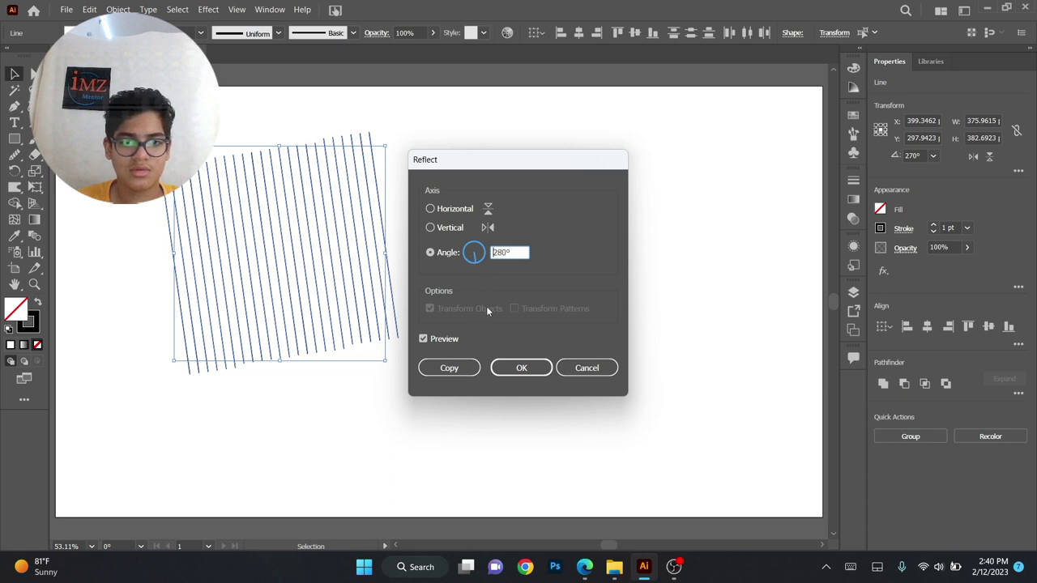
pyautogui.hotkey('shift', 'Up')
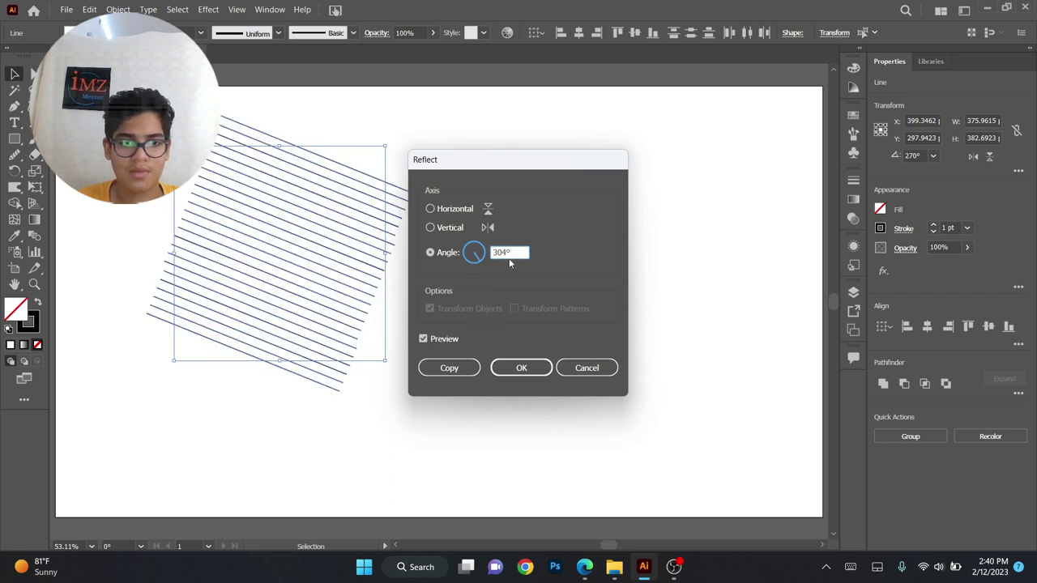
pyautogui.write('3')
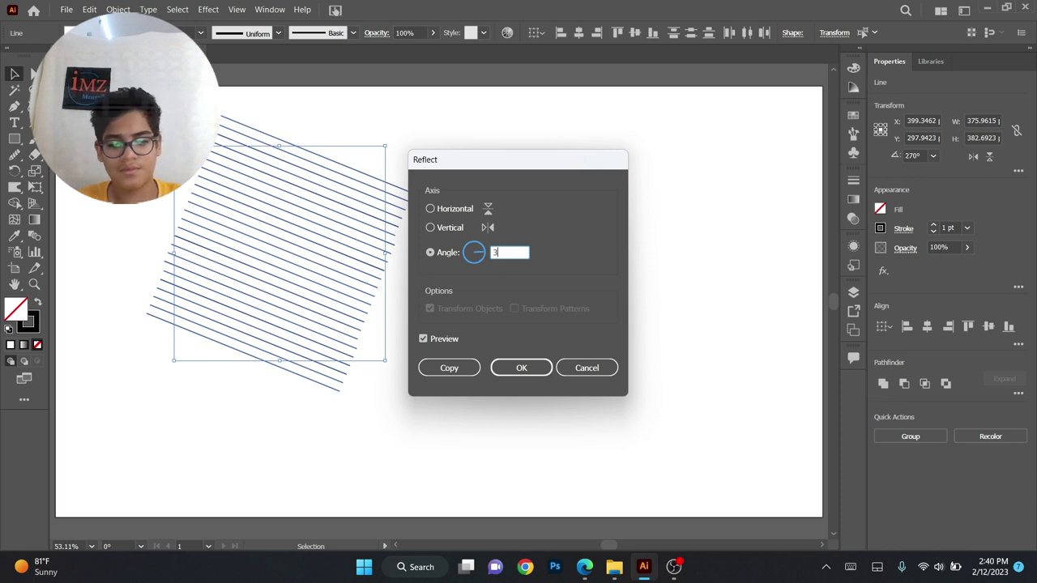
pyautogui.write('0')
pyautogui.press('Return')
pyautogui.click(502, 334)
# - Create a reflected copy of the slanted lines at an axis angle of 300° to form a crossed grid
pyautogui.click(281, 259)
pyautogui.rightClick(281, 259)
pyautogui.moveTo(324, 450)
pyautogui.click(453, 496)
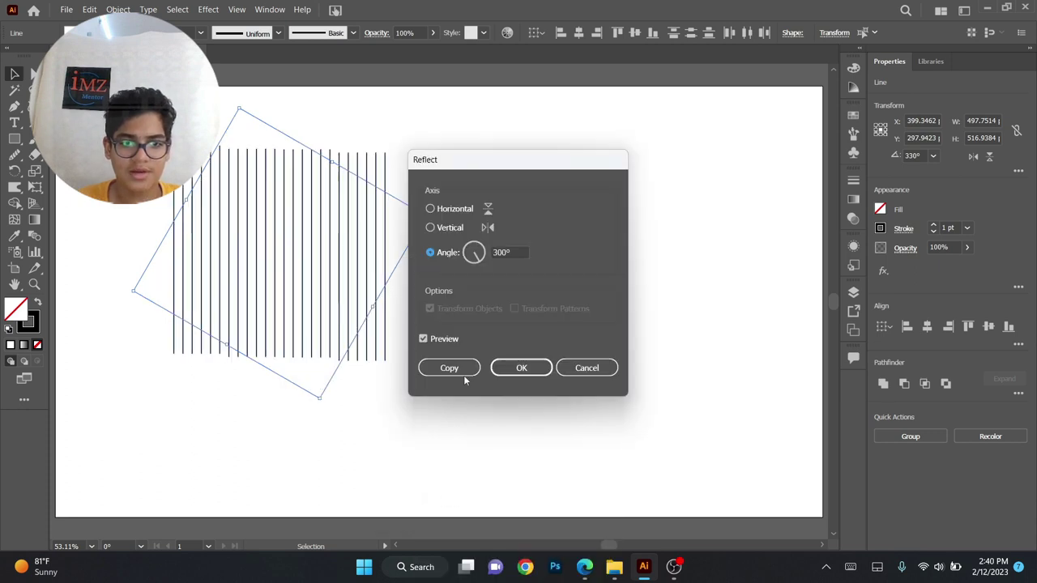
pyautogui.click(449, 368)
pyautogui.click(458, 370)
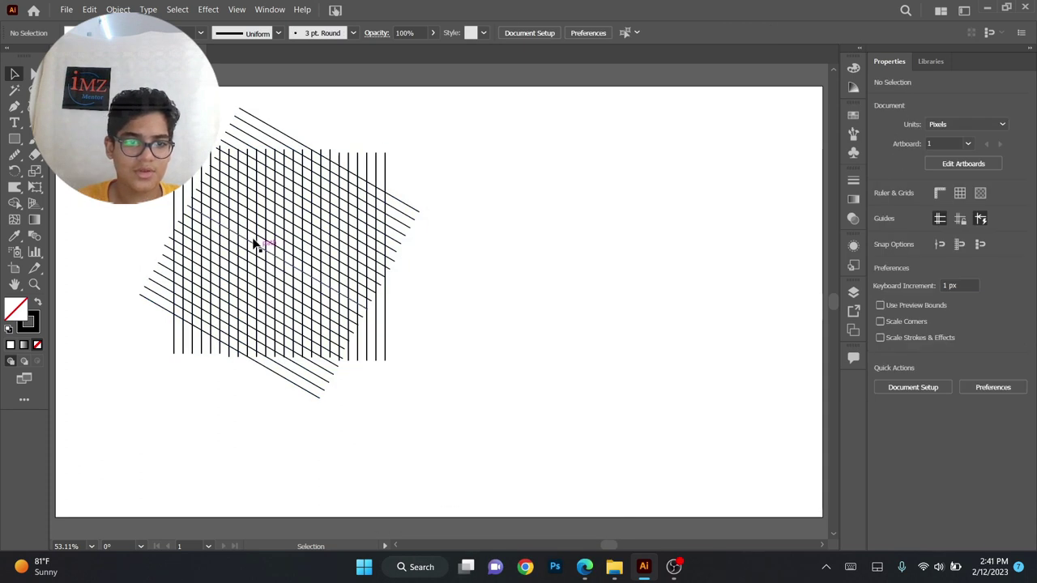
# - Rotate the whole crossed grid counter-clockwise so one line set leans steeply and the other rises diagonally to the right
pyautogui.scroll(2, 301, 278)
pyautogui.moveTo(290, 280); pyautogui.dragTo(359, 344)
pyautogui.scroll(-1, 359, 344)
pyautogui.hotkey('ctrl', 'a')
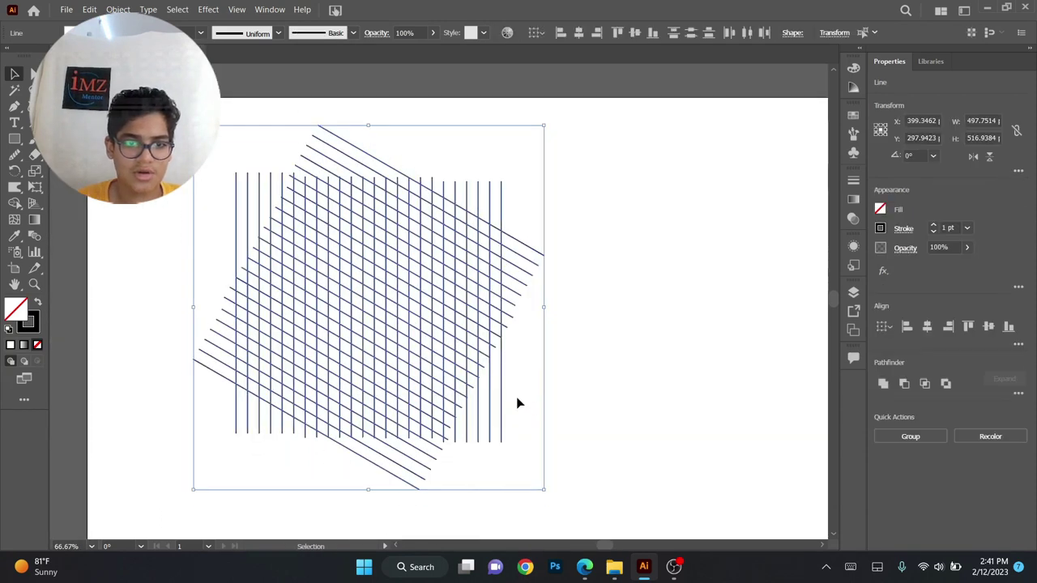
pyautogui.press('r')
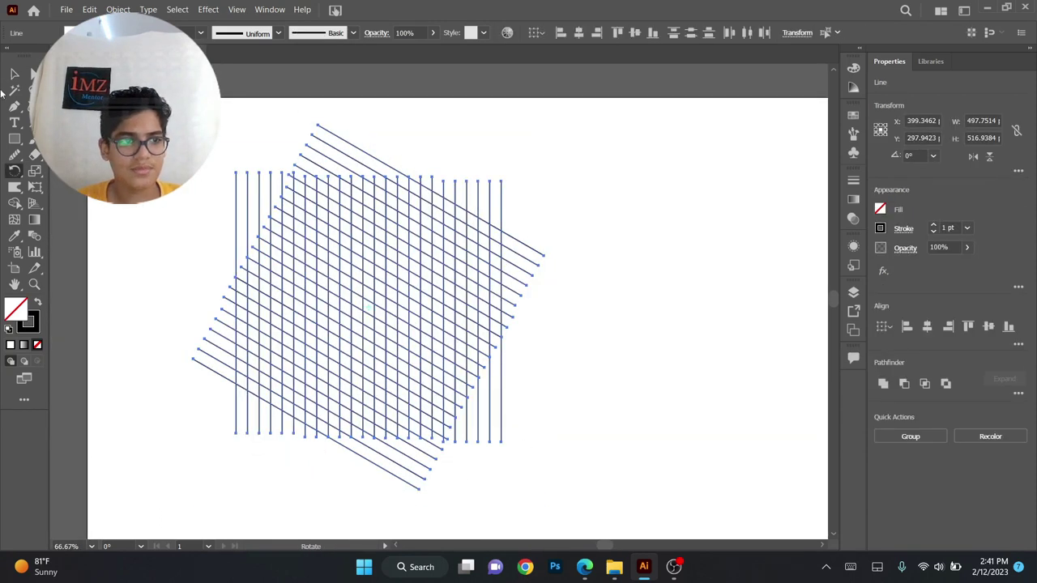
pyautogui.press('v')
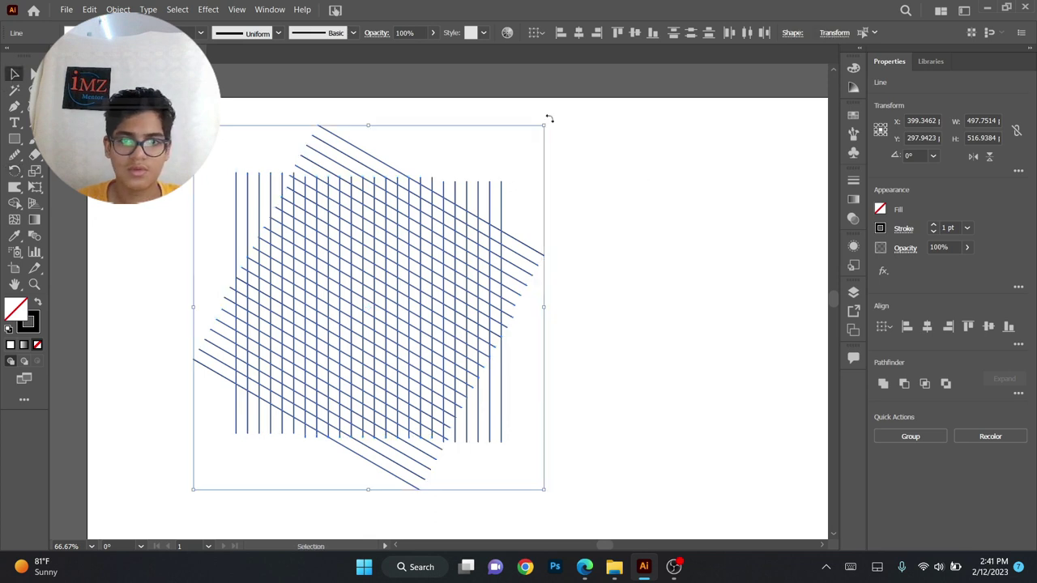
pyautogui.moveTo(546, 119); pyautogui.dragTo(142, 255)
pyautogui.click(238, 200)
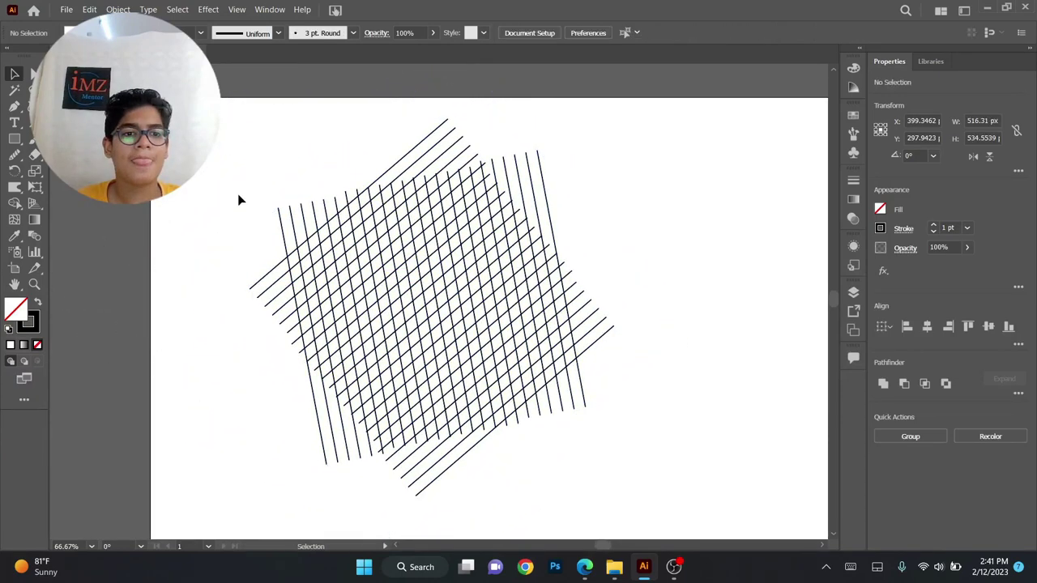
# - Select most of the grid lines and merge cells near the lower left into an L shape with the Shape Builder
pyautogui.hscroll(2, 567, 324)
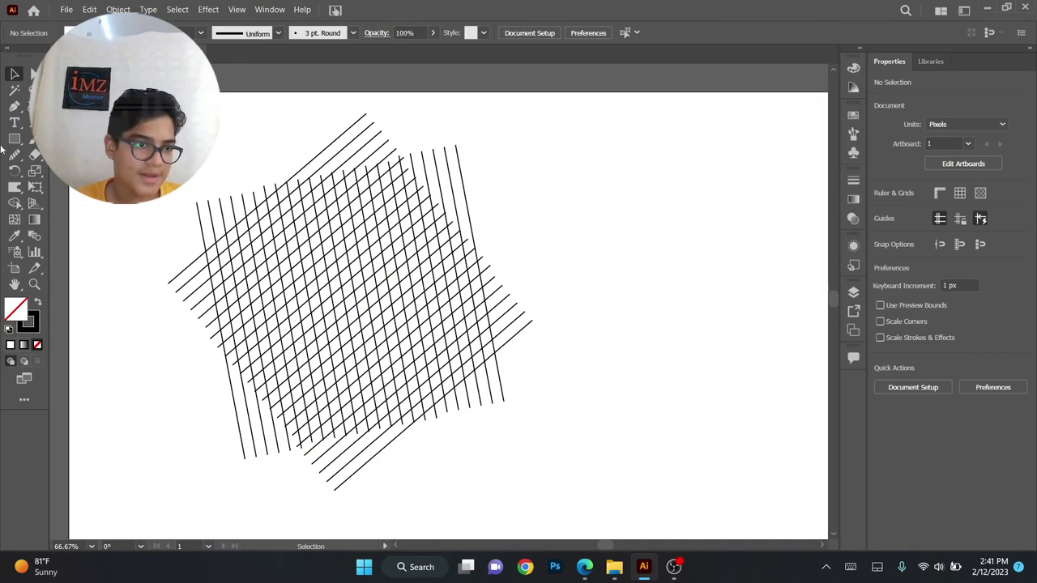
pyautogui.click(444, 324)
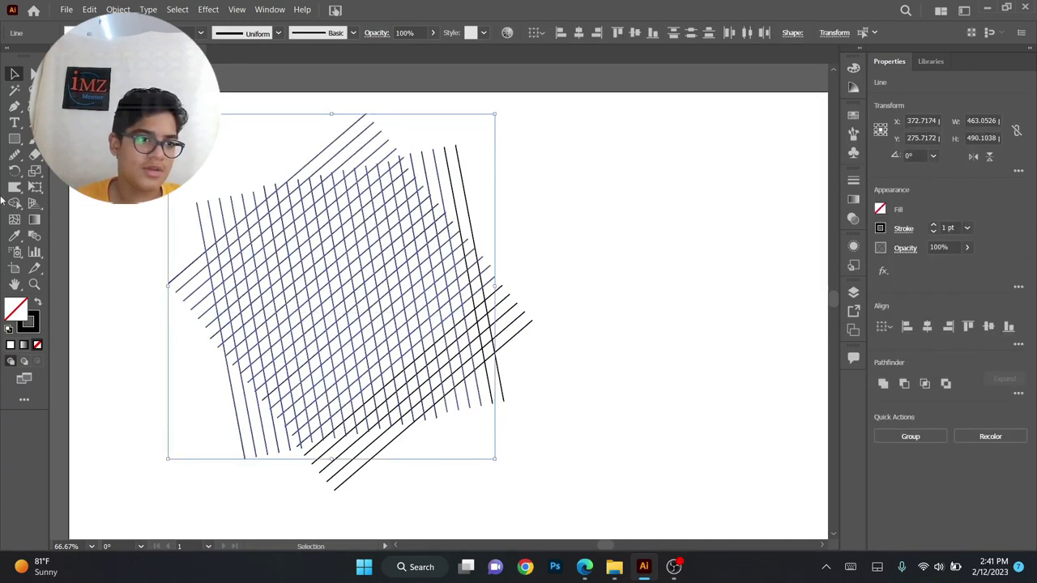
pyautogui.click(15, 202)
pyautogui.hotkey('ctrl', 'a')
pyautogui.scroll(1, 305, 384)
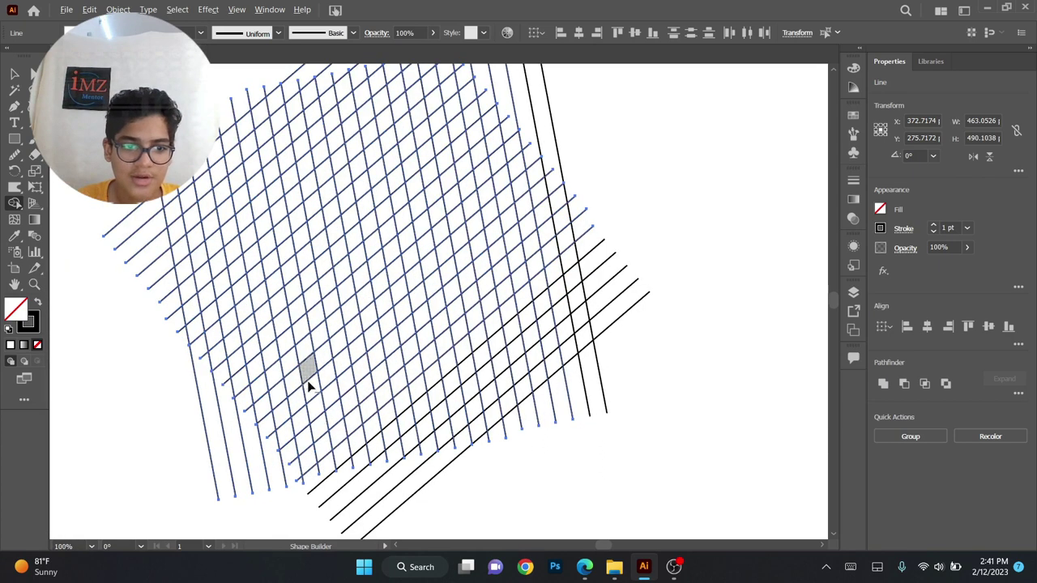
pyautogui.scroll(1, 348, 379)
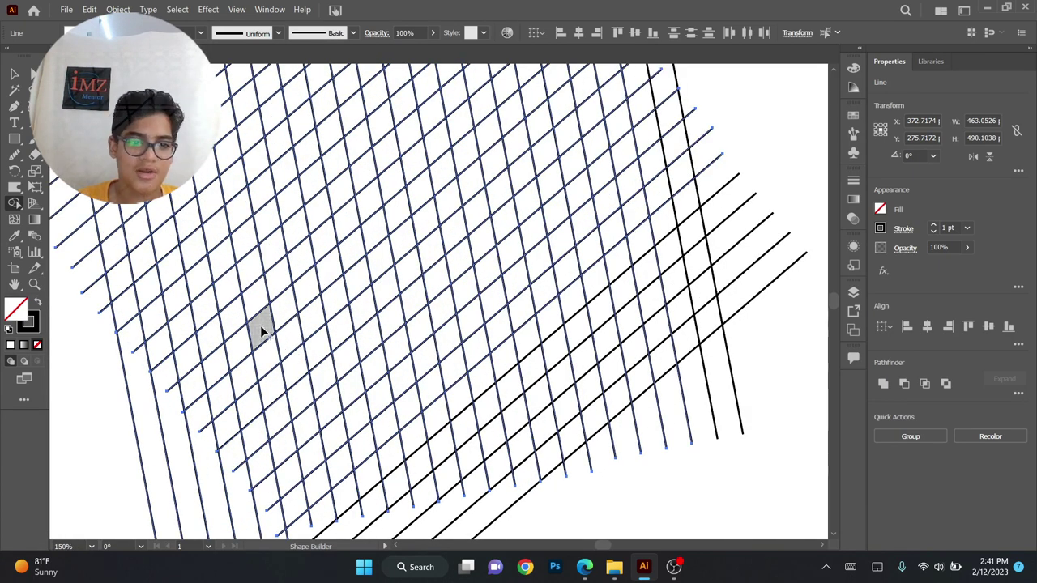
pyautogui.moveTo(266, 364)
pyautogui.mouseDown()
pyautogui.moveTo(288, 439)
pyautogui.moveTo(326, 415)
pyautogui.mouseUp()
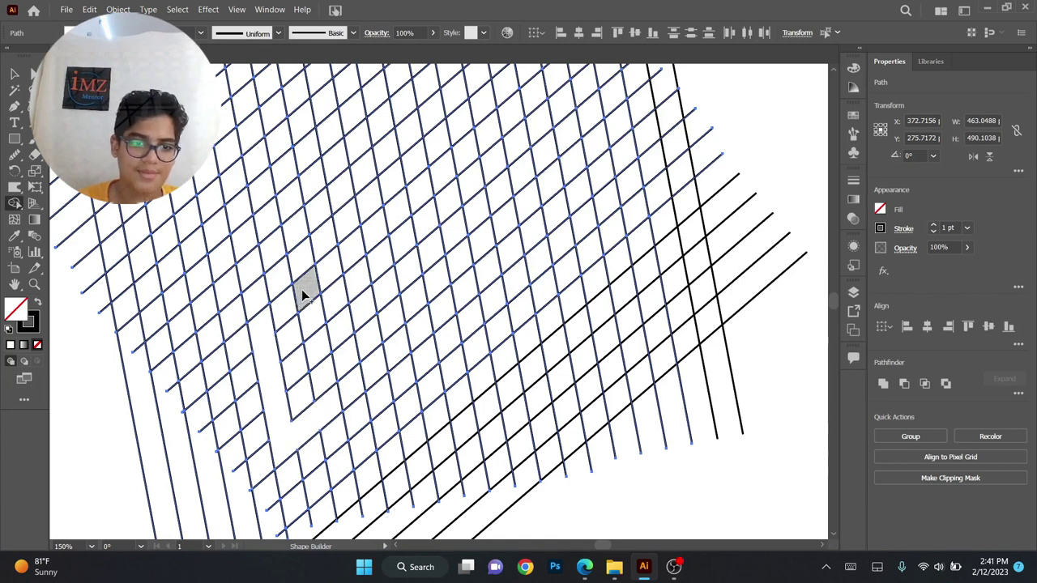
# - Merge the grid cells just above and right of the L into an E shape with the Shape Builder
pyautogui.moveTo(302, 292)
pyautogui.mouseDown()
pyautogui.moveTo(309, 324)
pyautogui.moveTo(339, 342)
pyautogui.mouseUp()
pyautogui.moveTo(310, 290)
pyautogui.mouseDown()
pyautogui.moveTo(299, 233)
pyautogui.moveTo(339, 207)
pyautogui.mouseUp()
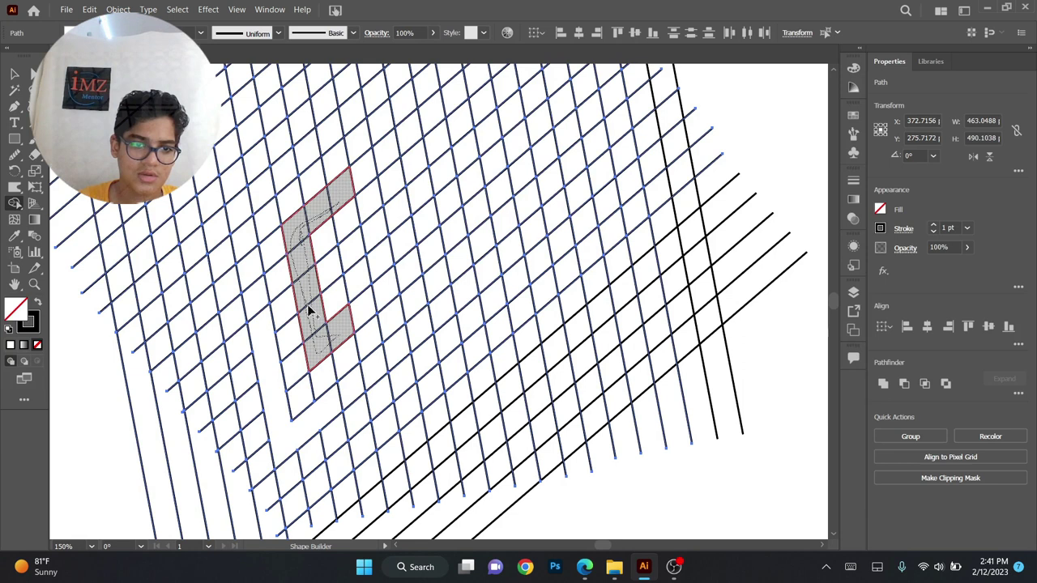
pyautogui.moveTo(326, 338); pyautogui.dragTo(364, 322)
pyautogui.moveTo(308, 289)
pyautogui.mouseDown()
pyautogui.moveTo(327, 276)
pyautogui.moveTo(308, 282)
pyautogui.mouseUp()
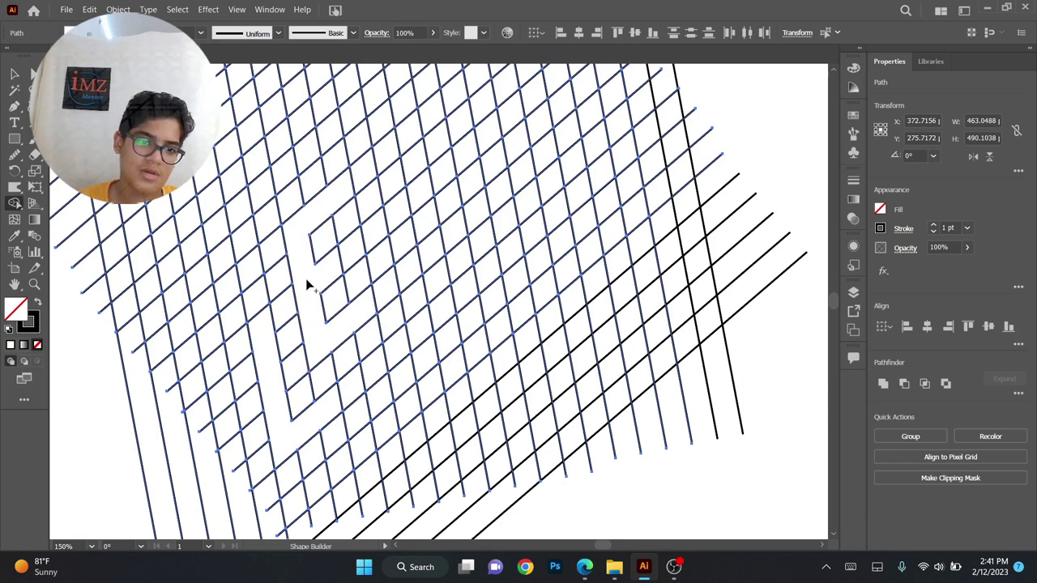
# - Fill the L shape with red FF1A1A
pyautogui.click(14, 74)
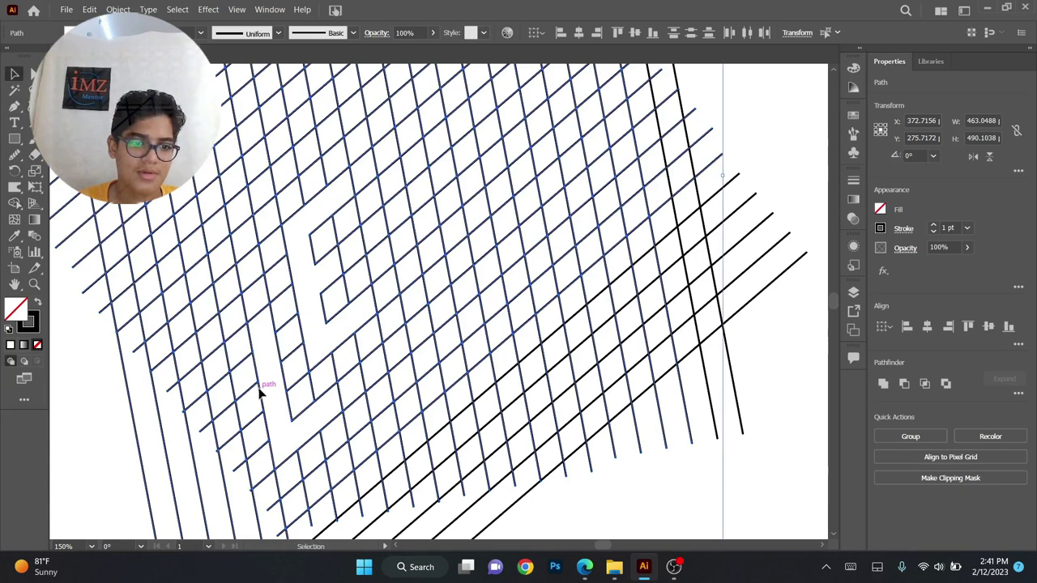
pyautogui.keyDown('shift'); pyautogui.click(296, 300); pyautogui.keyUp('shift')
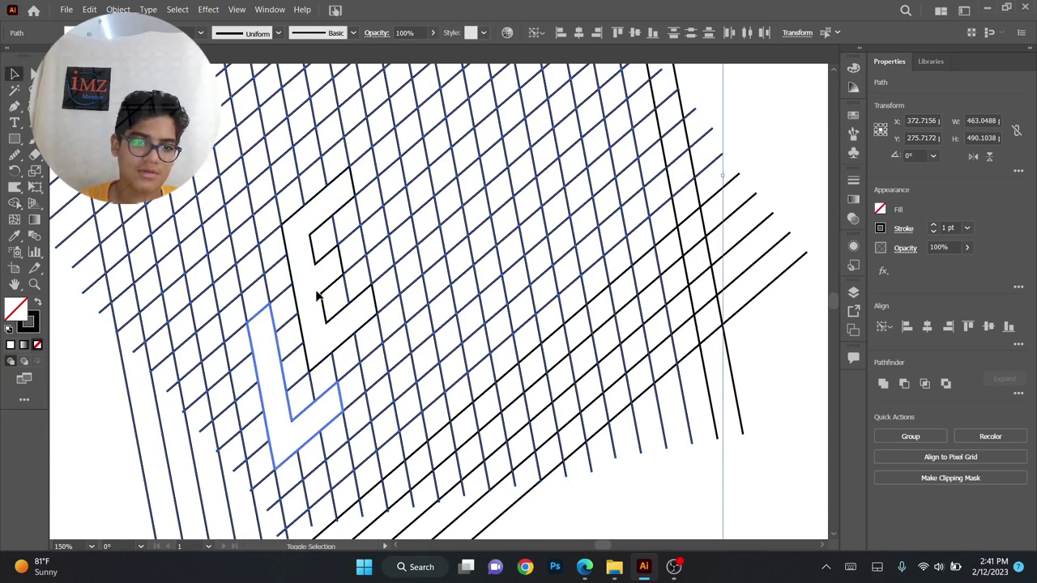
pyautogui.doubleClick(17, 315)
pyautogui.click(615, 308)
pyautogui.moveTo(616, 307); pyautogui.dragTo(730, 279)
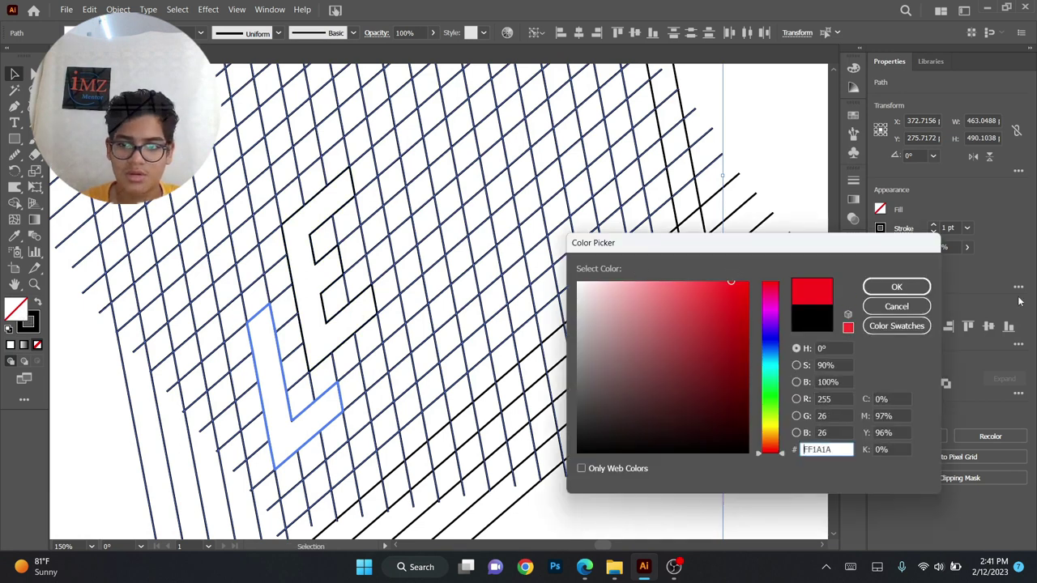
pyautogui.click(924, 288)
pyautogui.click(664, 479)
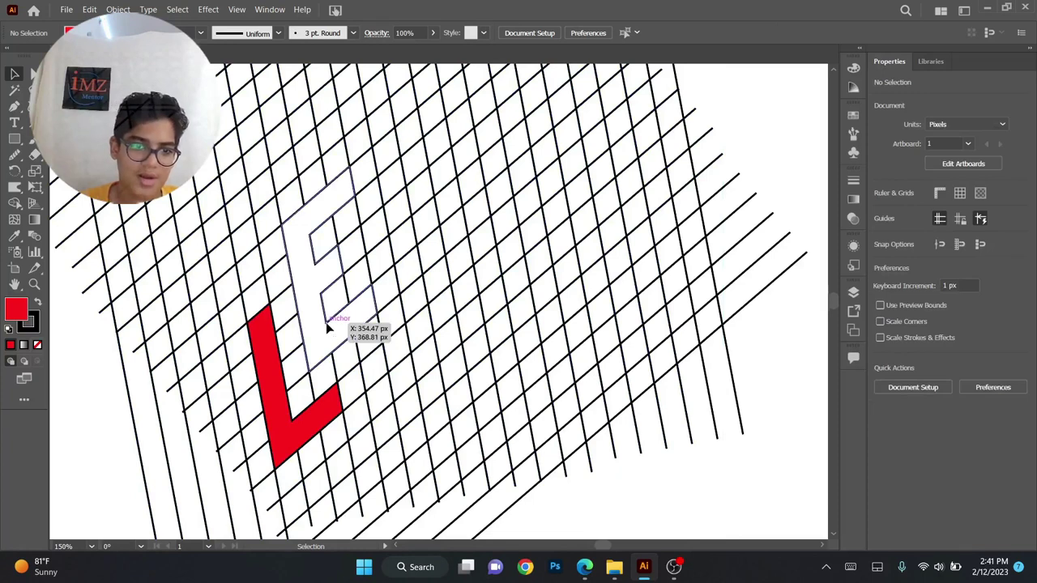
# - Fill the E shape with a violet colour
pyautogui.click(328, 327)
pyautogui.doubleClick(17, 310)
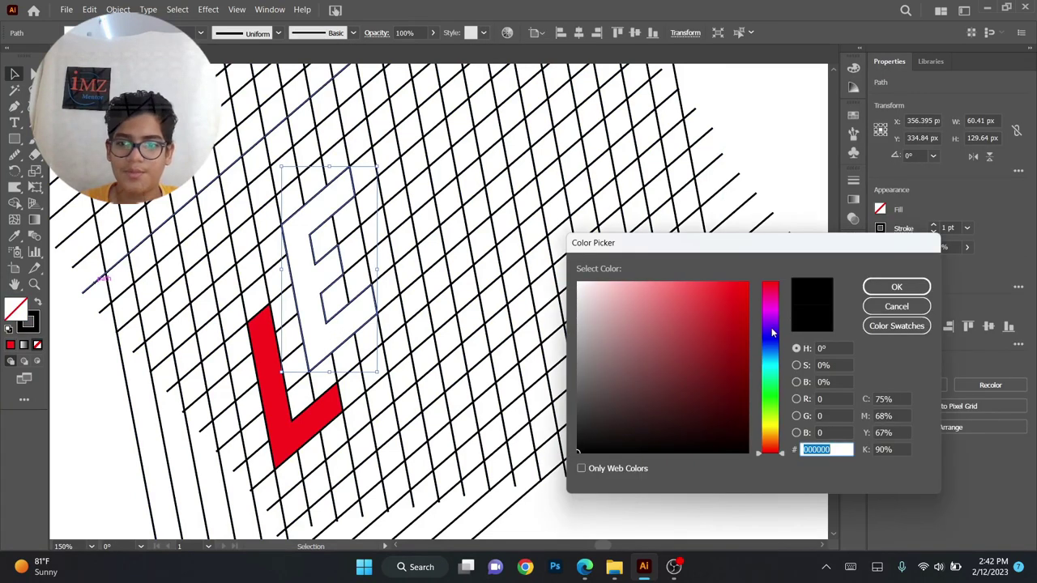
pyautogui.click(772, 330)
pyautogui.moveTo(735, 282); pyautogui.dragTo(711, 291)
pyautogui.click(896, 286)
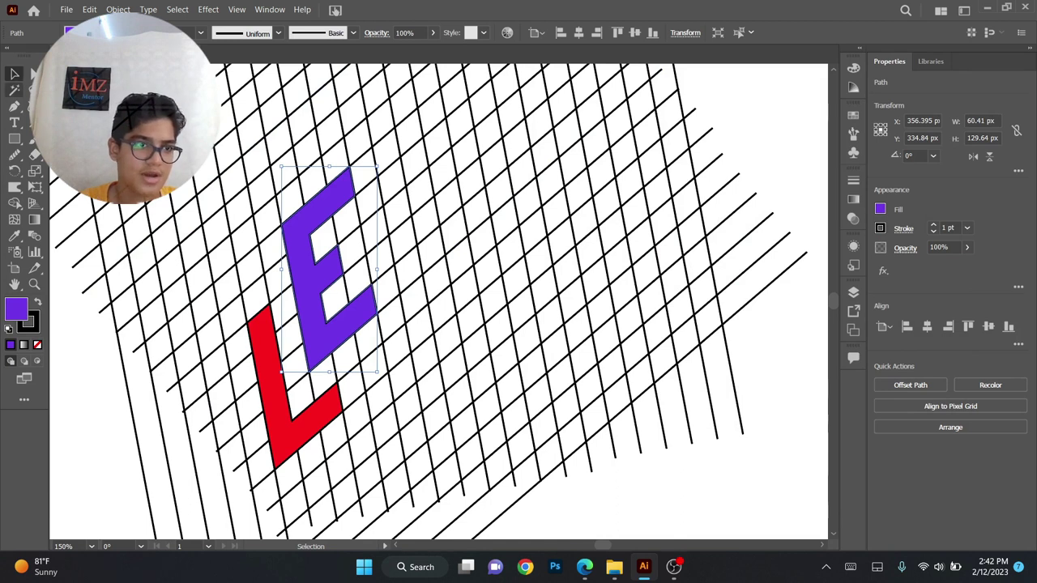
# - Select the L and E shapes together and move them off the grid to the empty area on its right
pyautogui.click(144, 324)
pyautogui.click(279, 381)
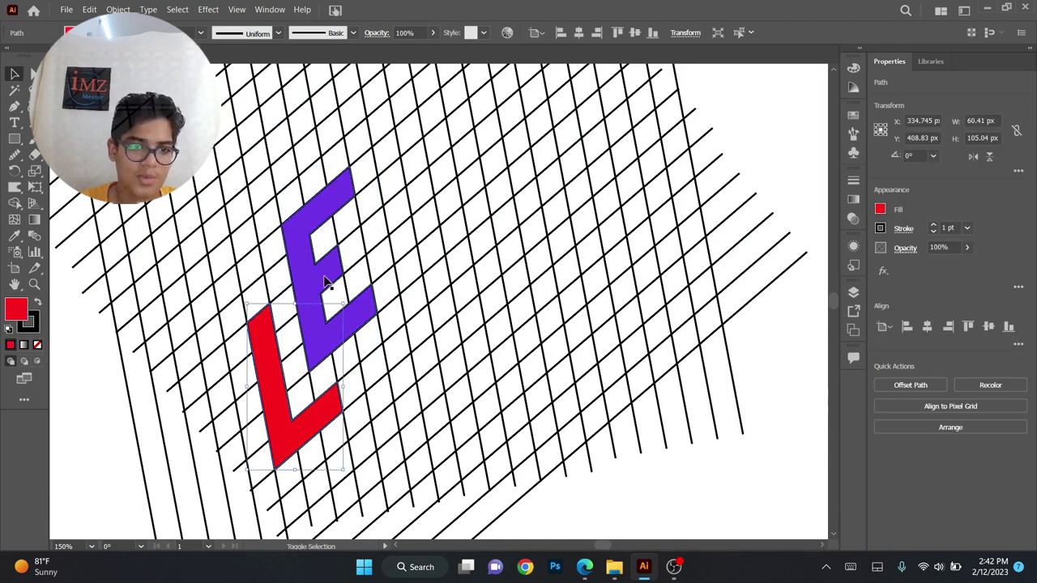
pyautogui.keyDown('shift'); pyautogui.click(315, 278); pyautogui.keyUp('shift')
pyautogui.scroll(-2, 320, 281)
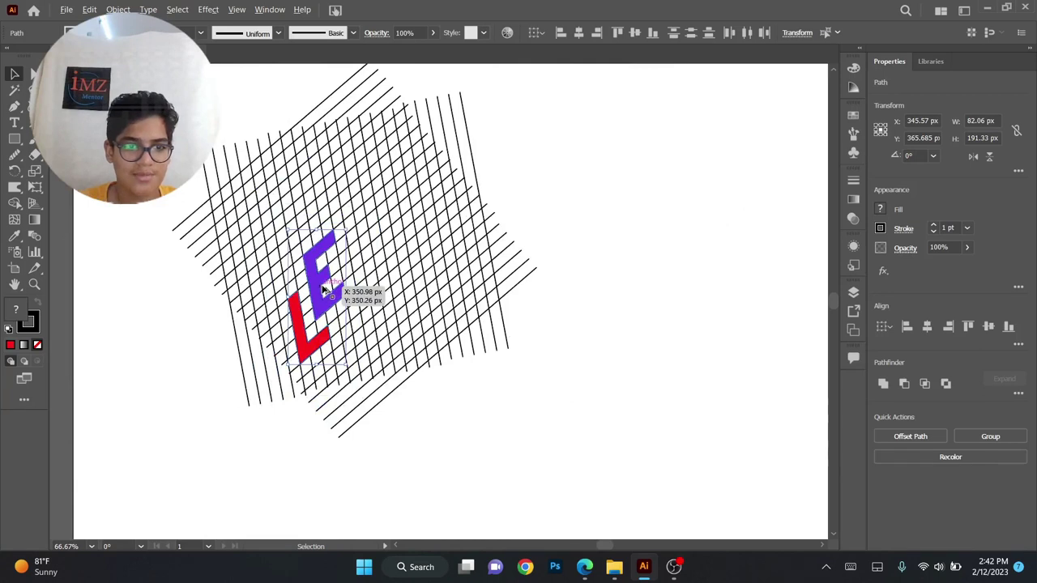
pyautogui.moveTo(326, 285); pyautogui.dragTo(667, 233)
# - Delete all the remaining grid lines, keeping only the L and E shapes
pyautogui.moveTo(602, 200); pyautogui.dragTo(494, 248)
pyautogui.moveTo(105, 387); pyautogui.dragTo(55, 392)
pyautogui.moveTo(453, 151); pyautogui.dragTo(221, 357)
pyautogui.press('Delete')
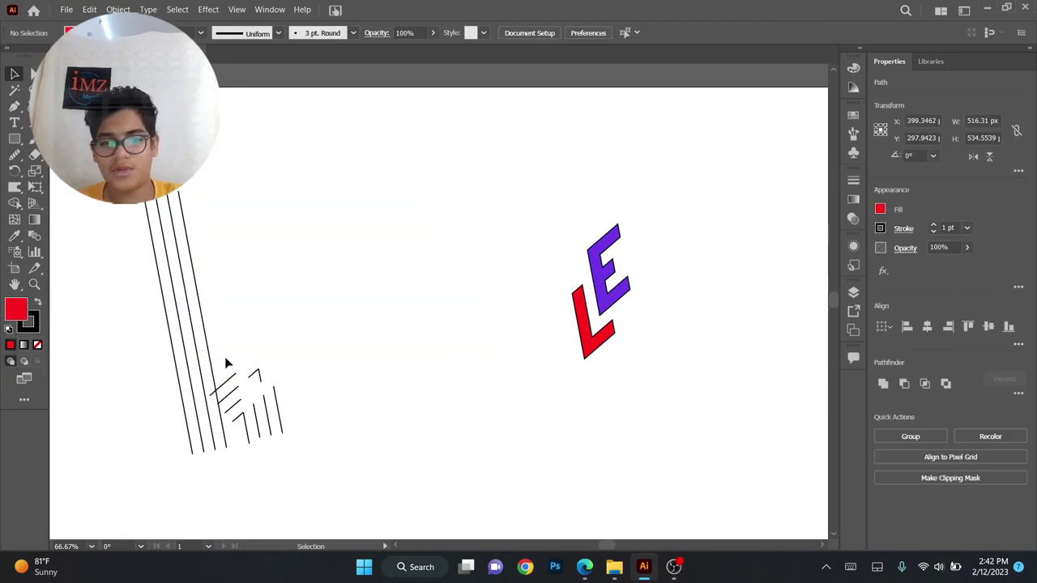
pyautogui.moveTo(250, 139)
pyautogui.mouseDown()
pyautogui.moveTo(204, 510)
pyautogui.moveTo(212, 473)
pyautogui.mouseUp()
pyautogui.press('Delete')
pyautogui.moveTo(128, 139); pyautogui.dragTo(343, 450)
pyautogui.press('Delete')
# - Select the L and E shapes together and move them leftward on the artboard into the area cleared of grid lines
pyautogui.moveTo(504, 127); pyautogui.dragTo(672, 361)
pyautogui.moveTo(601, 297); pyautogui.dragTo(403, 332)
pyautogui.click(391, 337)
pyautogui.scroll(2, 237, 357)
pyautogui.scroll(-1, 402, 336)
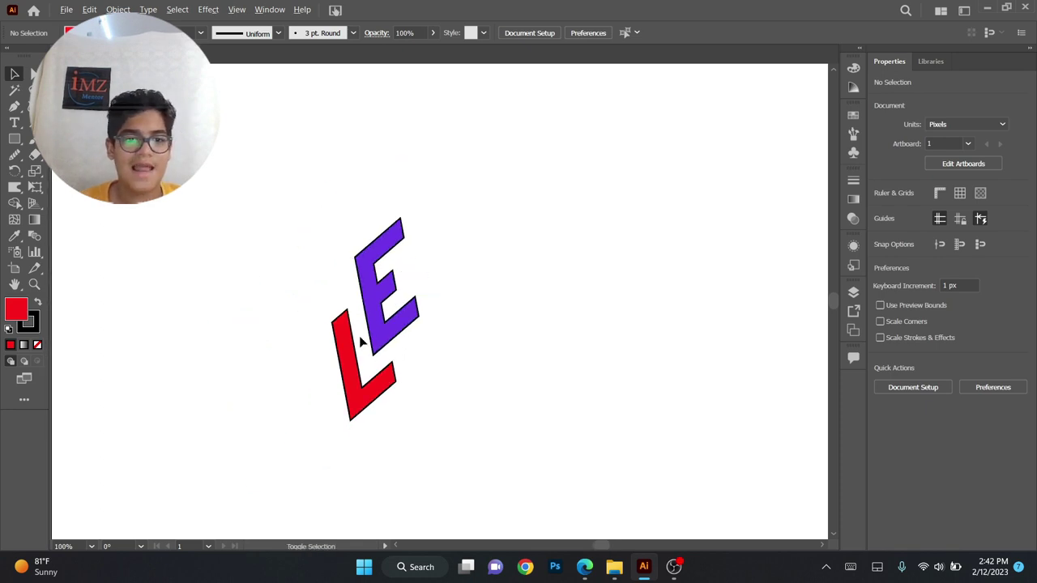
# - Add the point text "Vee vee" centred below the L and E shapes and enlarge it to about 37.5 pt
pyautogui.press('t')
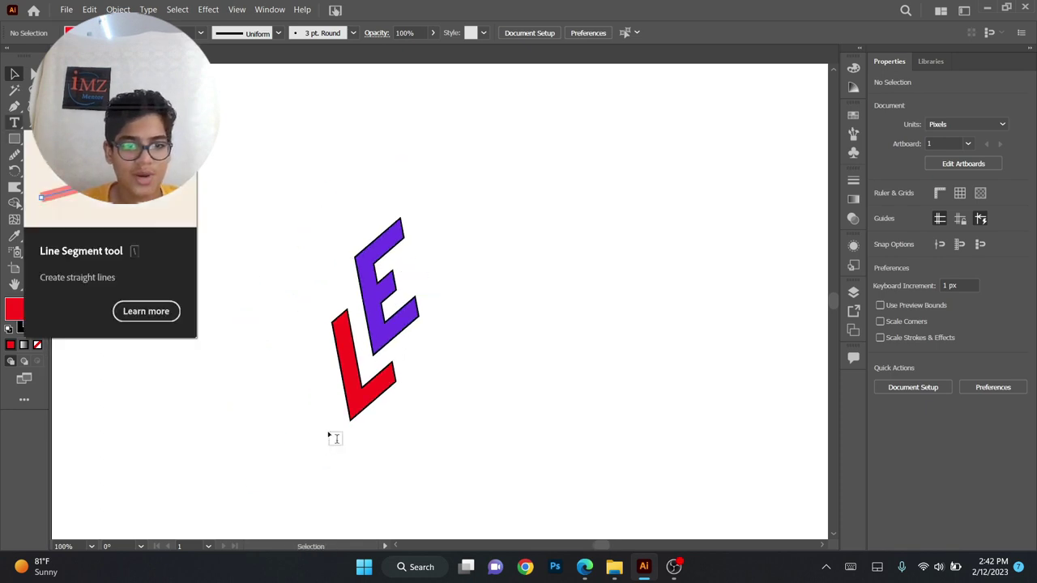
pyautogui.click(328, 431)
pyautogui.press('BackSpace')
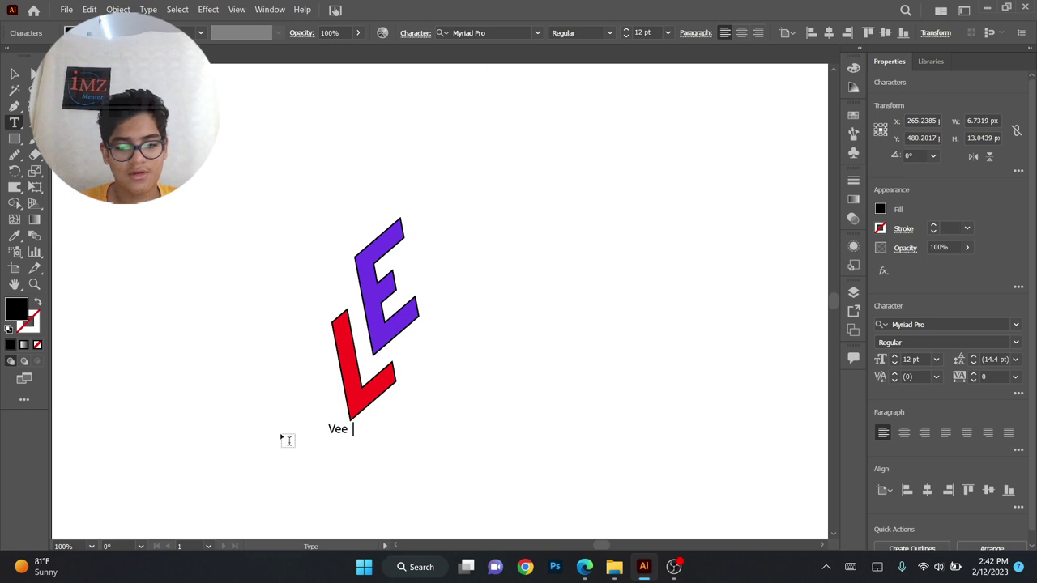
pyautogui.click(15, 74)
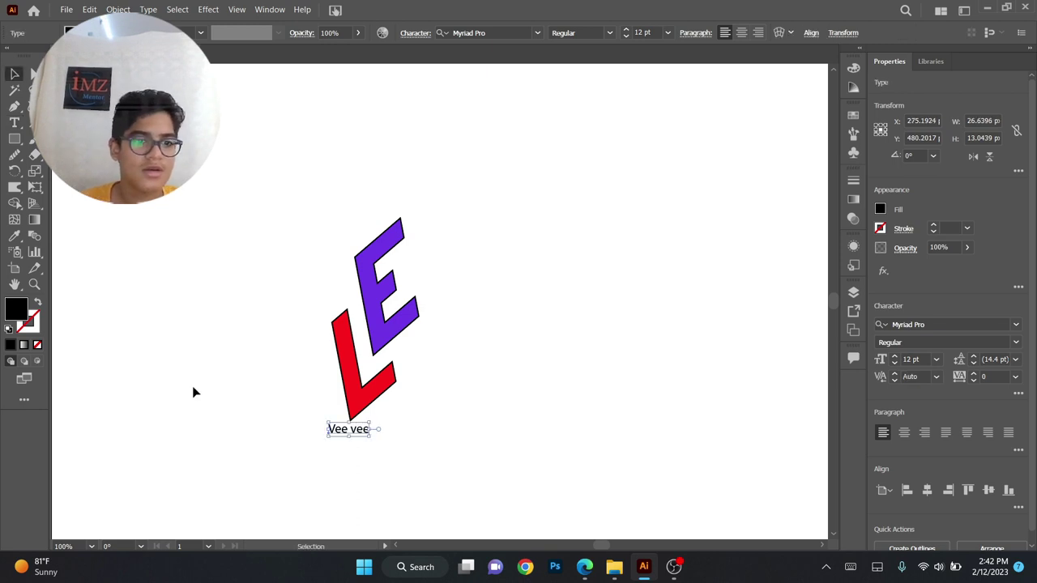
pyautogui.moveTo(371, 438)
pyautogui.mouseDown()
pyautogui.moveTo(426, 464)
pyautogui.moveTo(450, 455)
pyautogui.moveTo(373, 452)
pyautogui.mouseUp()
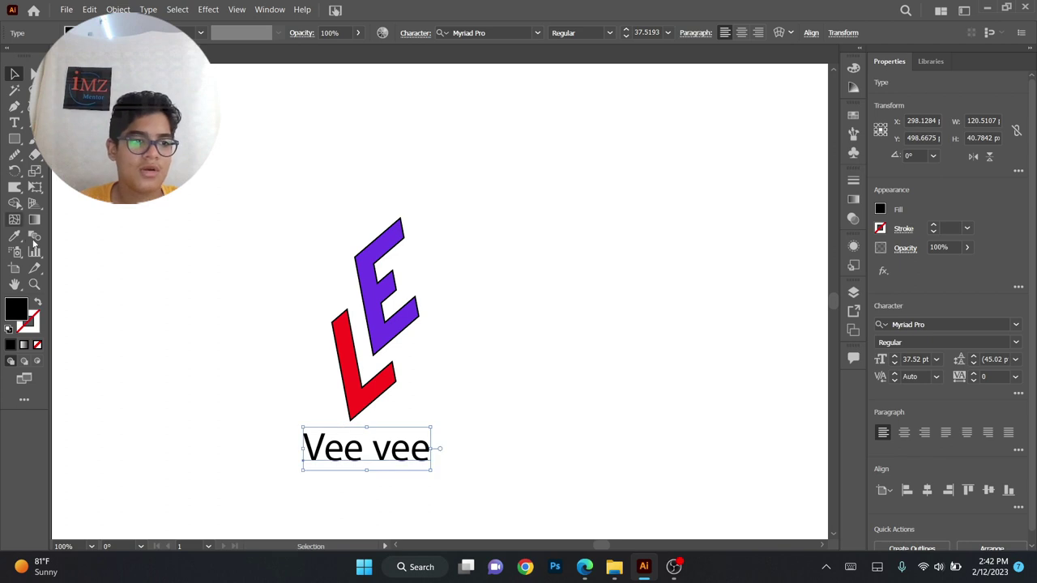
pyautogui.click(13, 122)
pyautogui.click(371, 450)
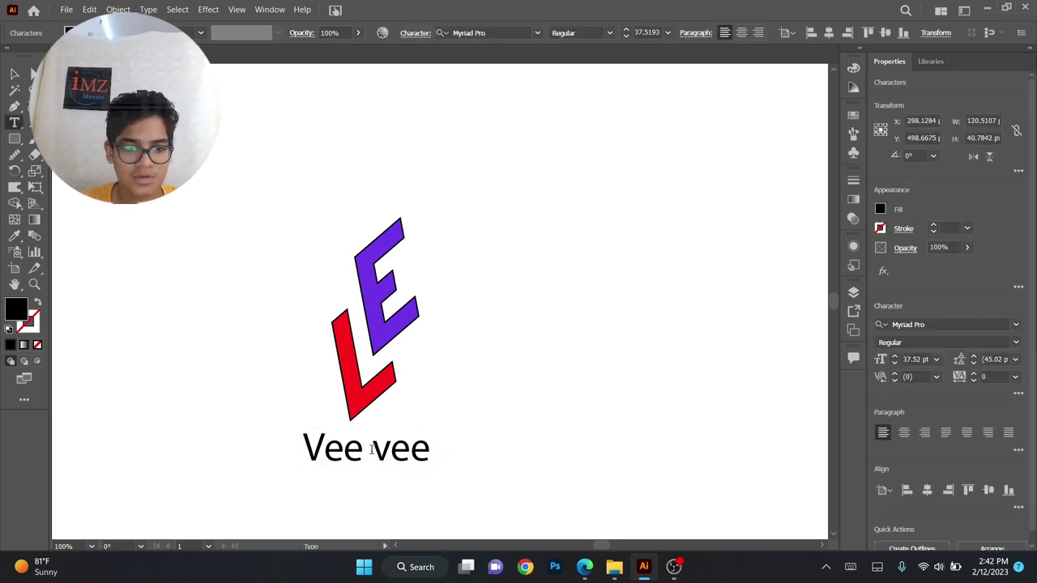
pyautogui.click(418, 417)
pyautogui.click(14, 72)
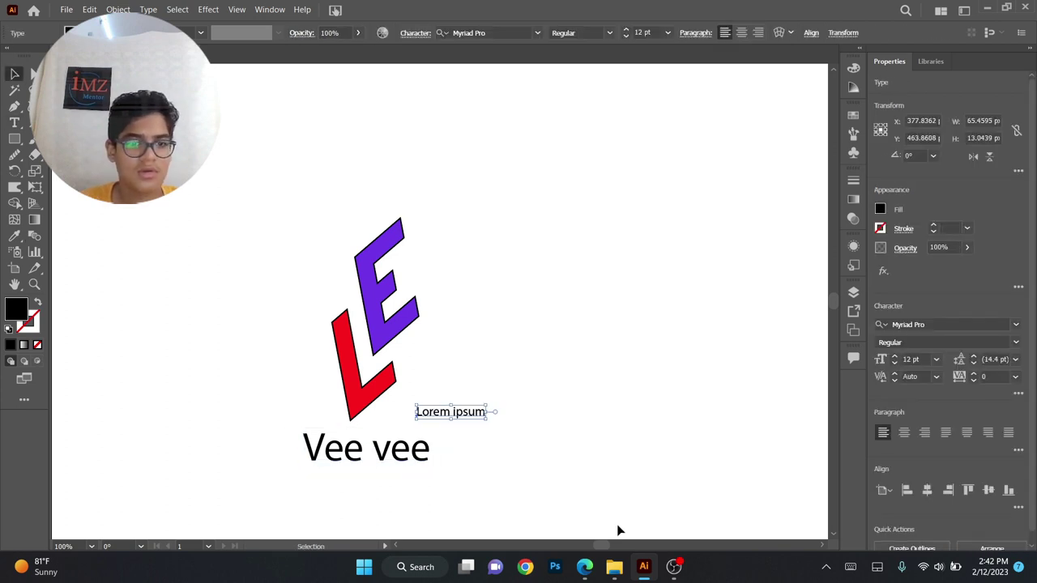
pyautogui.doubleClick(393, 460)
pyautogui.hotkey('ctrl', 'a')
pyautogui.moveTo(500, 456); pyautogui.dragTo(368, 456)
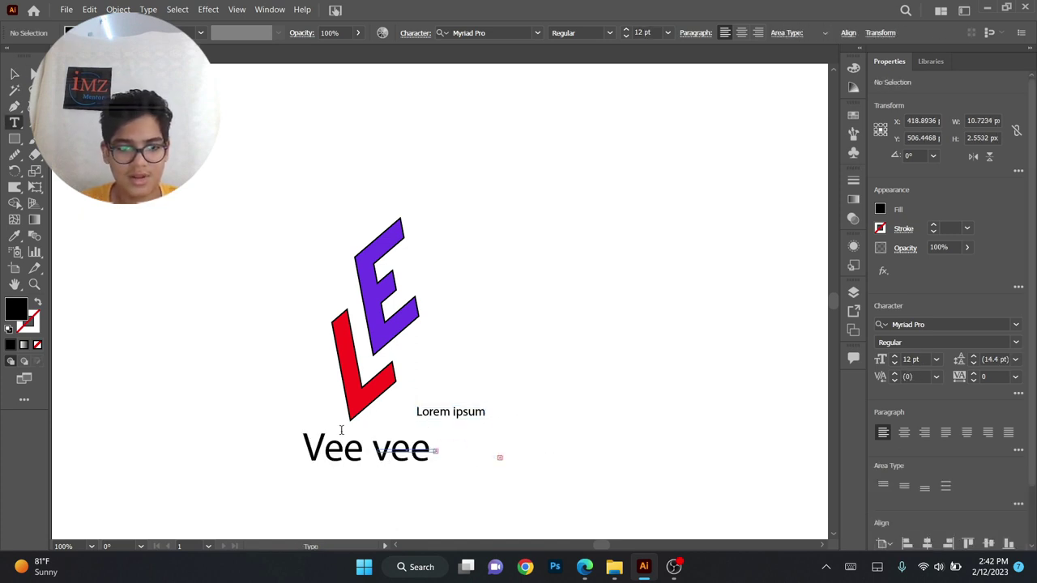
pyautogui.click(12, 73)
pyautogui.click(515, 465)
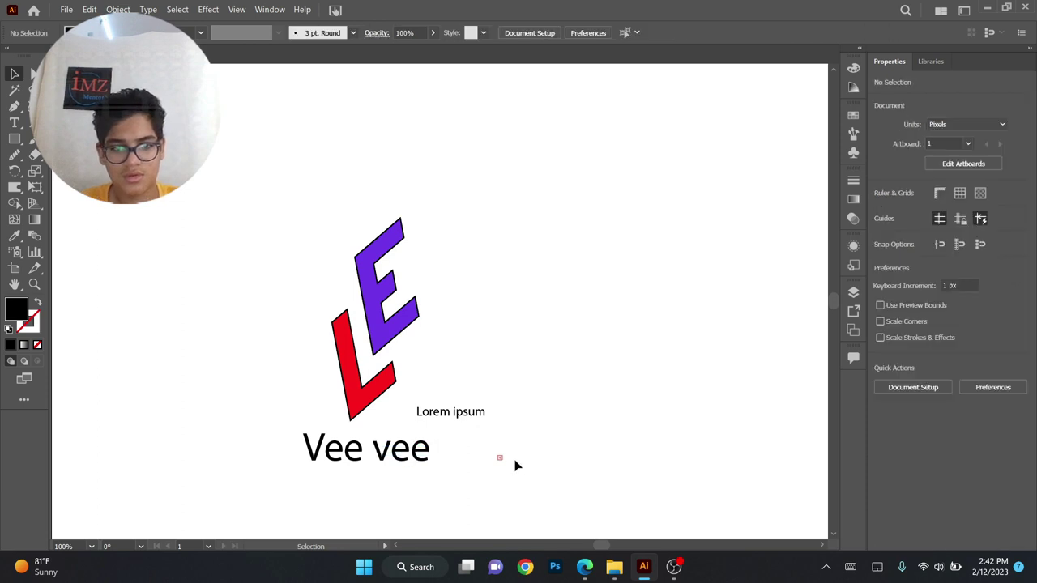
# - Remove the second word from the "Vee vee" text and place a copy of the remaining "Vee" directly to its right
pyautogui.doubleClick(374, 447)
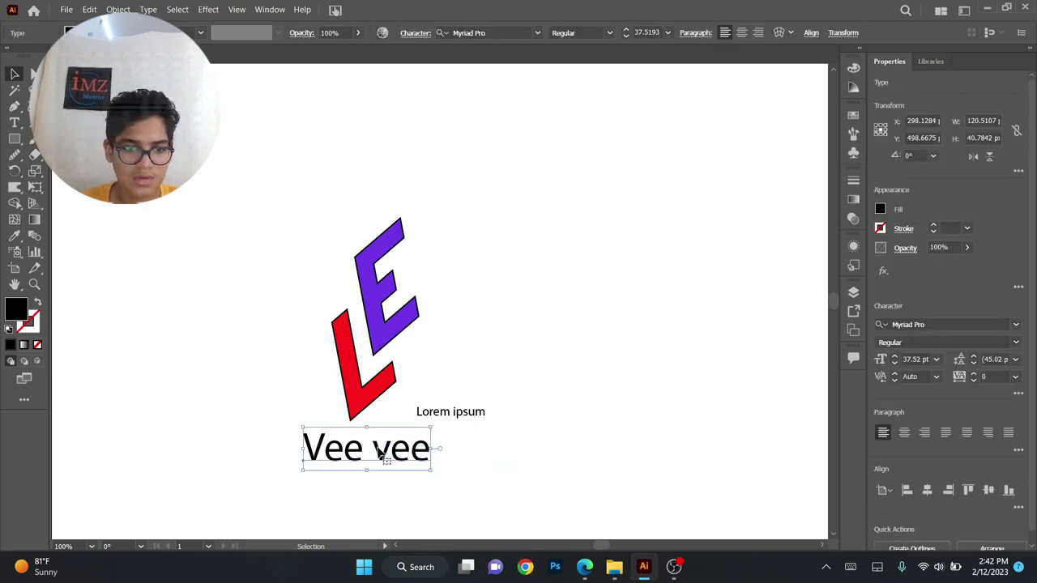
pyautogui.moveTo(374, 447); pyautogui.dragTo(469, 451)
pyautogui.press('BackSpace')
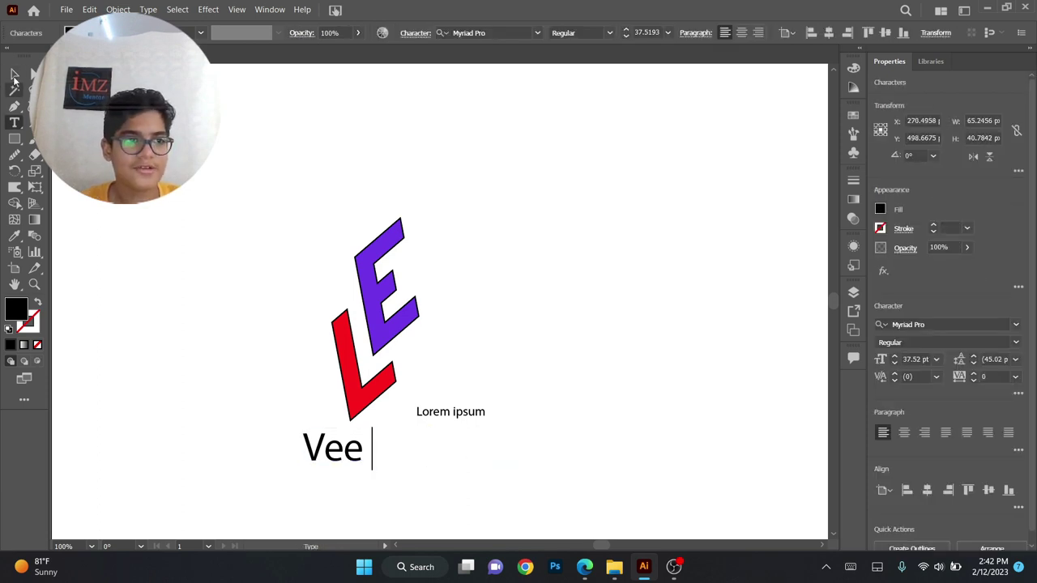
pyautogui.click(14, 77)
pyautogui.moveTo(350, 456); pyautogui.dragTo(425, 456)
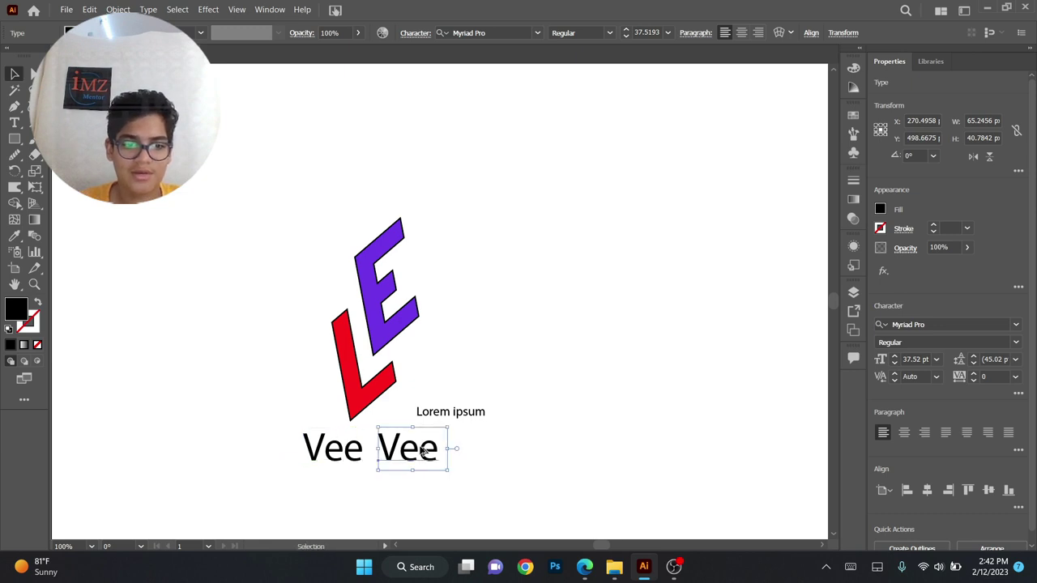
pyautogui.press('t')
pyautogui.click(12, 73)
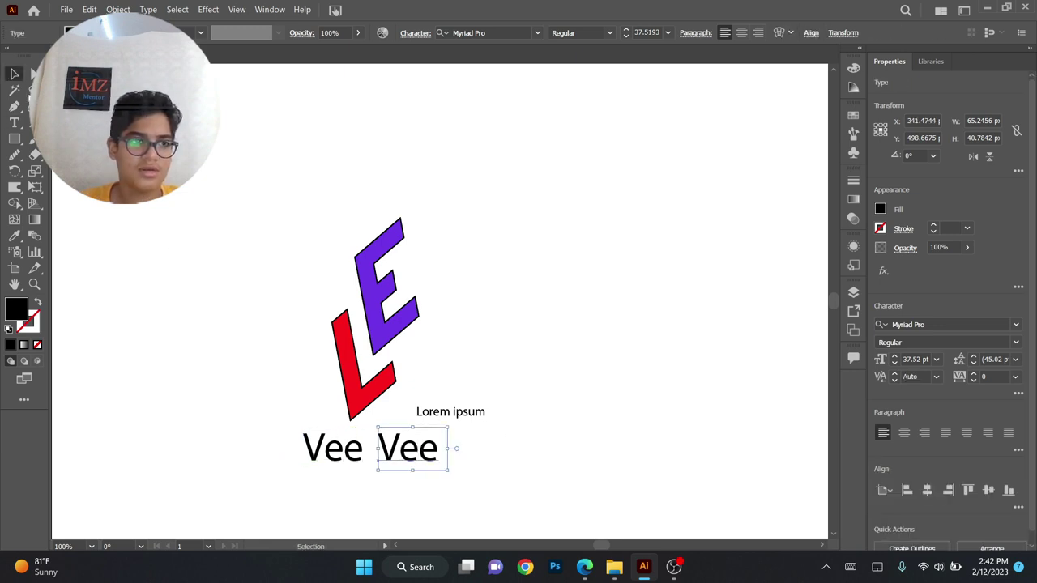
# - Delete the stray "Lorem ipsum" text and move the right "Vee" slightly closer to the left one
pyautogui.click(456, 411)
pyautogui.press('Delete')
pyautogui.moveTo(425, 447); pyautogui.dragTo(420, 449)
pyautogui.click(285, 444)
pyautogui.click(308, 445)
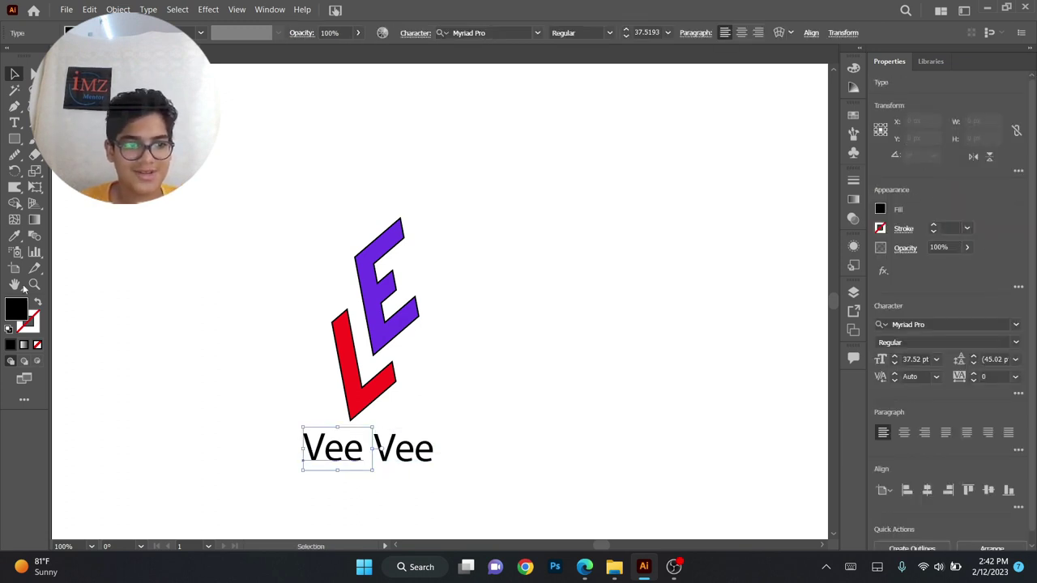
pyautogui.click(27, 320)
pyautogui.doubleClick(19, 306)
pyautogui.click(583, 283)
pyautogui.click(654, 394)
pyautogui.click(743, 296)
pyautogui.moveTo(743, 295); pyautogui.dragTo(723, 273)
pyautogui.click(878, 294)
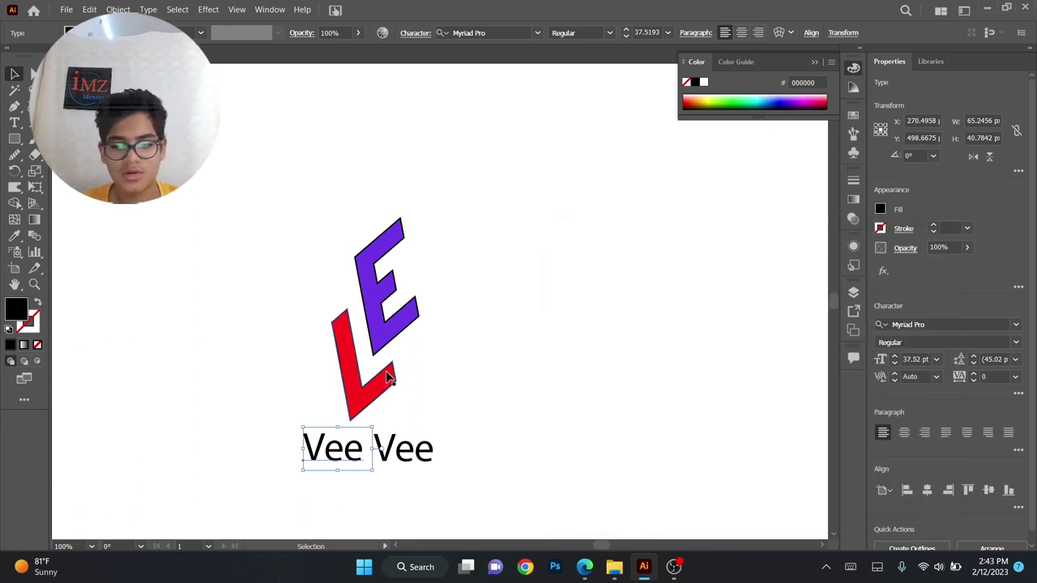
# - Use the Eyedropper to give the left "Vee" the L's red and the right "Vee" the E's violet
pyautogui.press('i')
pyautogui.click(372, 397)
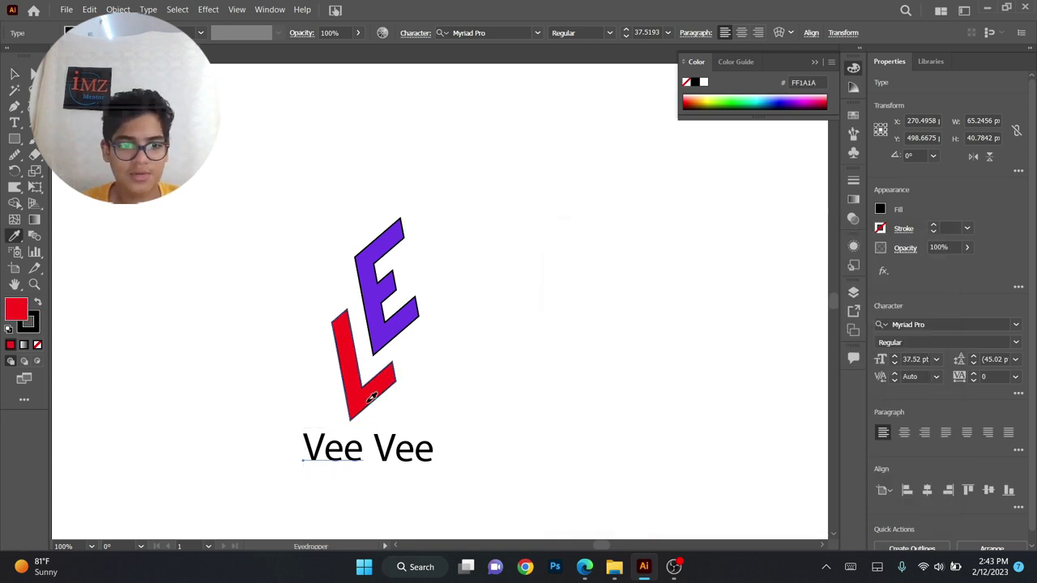
pyautogui.click(15, 78)
pyautogui.click(474, 527)
pyautogui.click(417, 457)
pyautogui.press('i')
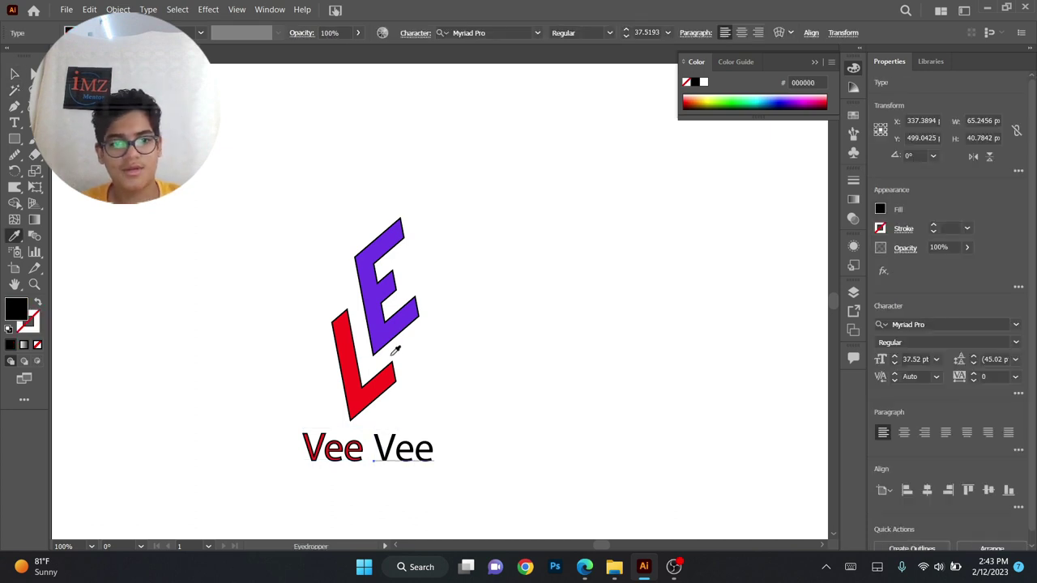
pyautogui.click(391, 328)
pyautogui.click(7, 73)
pyautogui.moveTo(150, 111); pyautogui.dragTo(563, 409)
pyautogui.hotkey('ctrl', '-')
pyautogui.moveTo(589, 351); pyautogui.dragTo(405, 338)
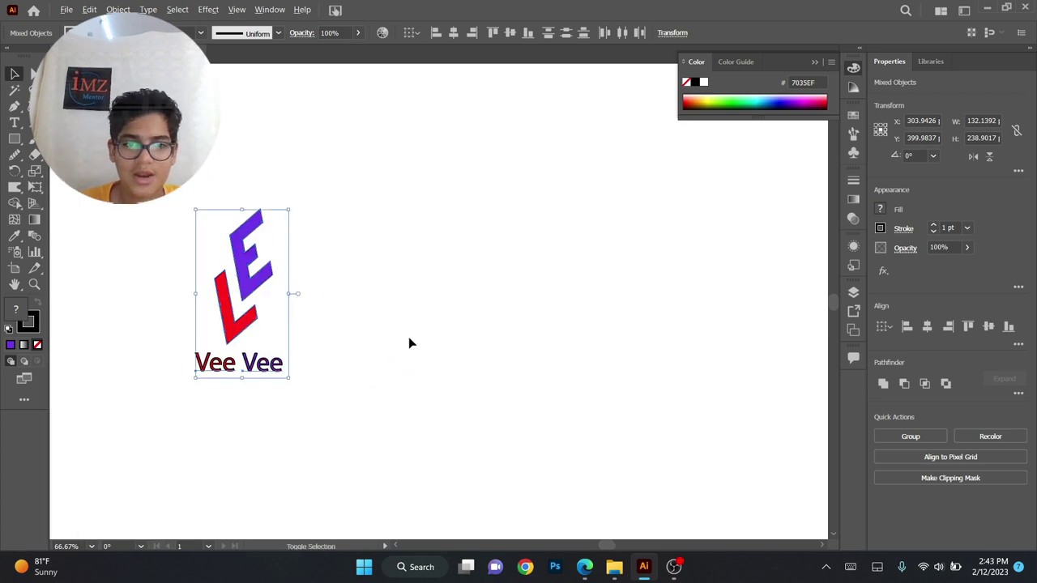
pyautogui.scroll(-1, 410, 340)
pyautogui.moveTo(464, 312); pyautogui.dragTo(423, 327)
# - Switch to the Edge browser and search Bing images for "company logos"
pyautogui.click(584, 567)
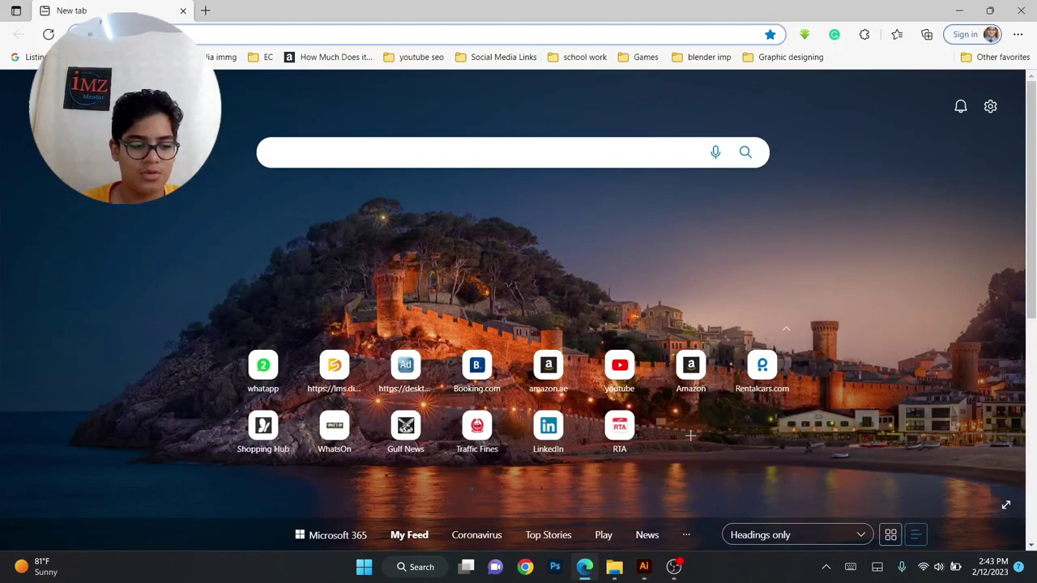
pyautogui.write('Logo')
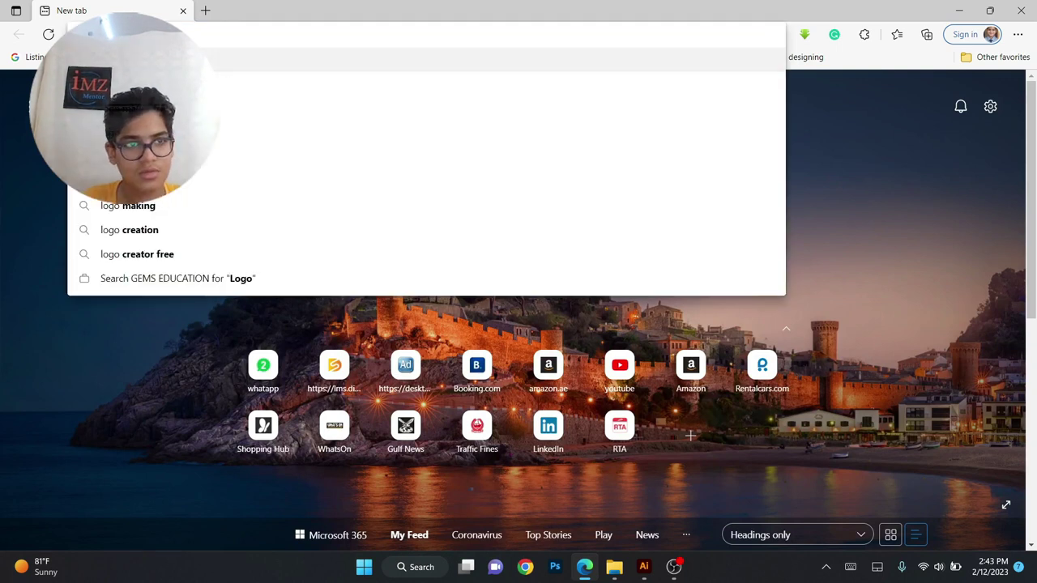
pyautogui.write('s com')
pyautogui.press('BackSpace')
pyautogui.press('Escape')
pyautogui.write('coma')
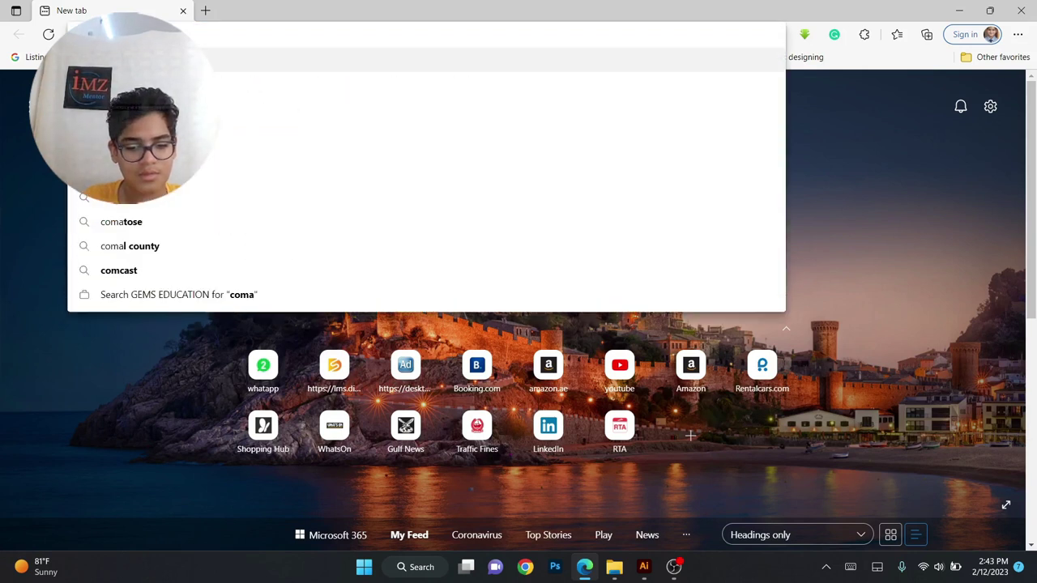
pyautogui.press('BackSpace')
pyautogui.write('pany logos')
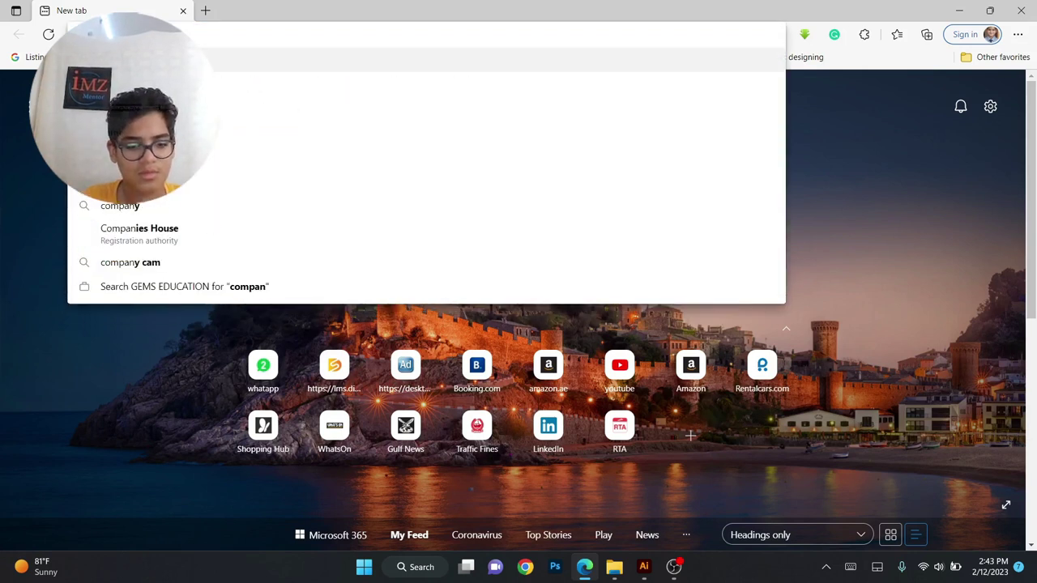
pyautogui.press('Return')
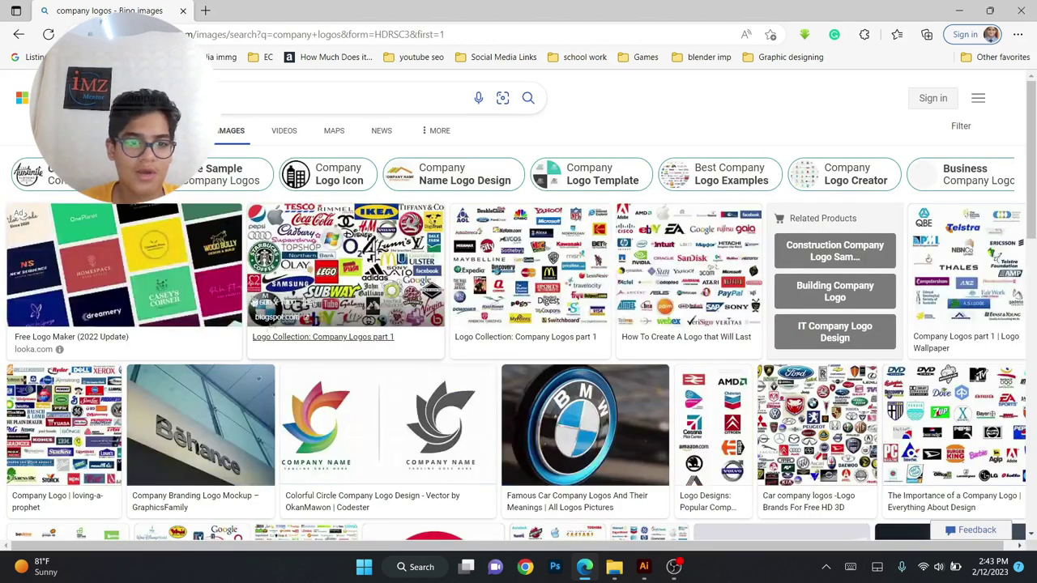
# - View the colourful circle company logo result, close it, and open the "Logo Collection: Company Logos part 1" image
pyautogui.click(322, 458)
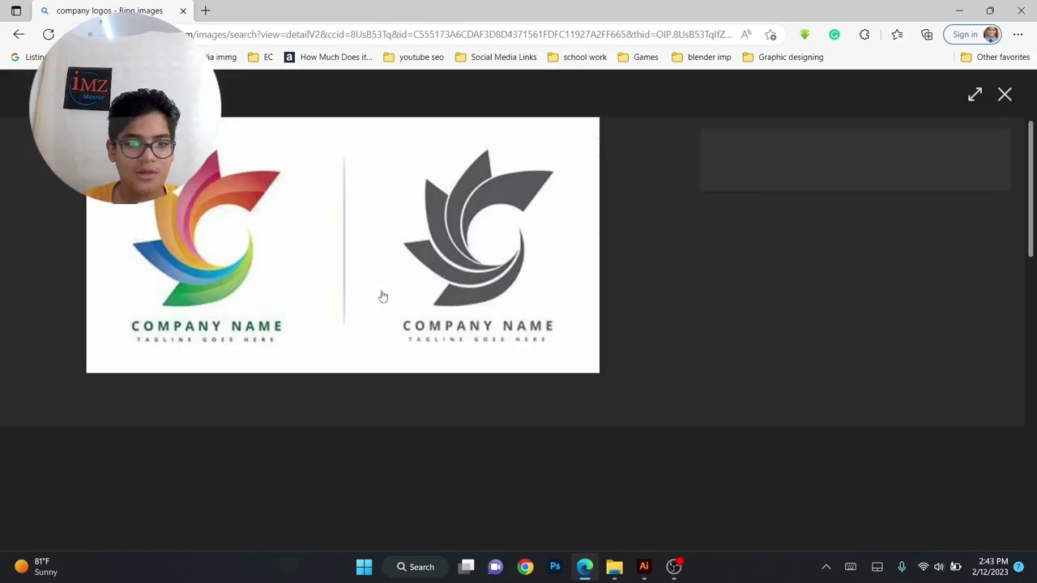
pyautogui.moveTo(991, 113); pyautogui.dragTo(660, 427)
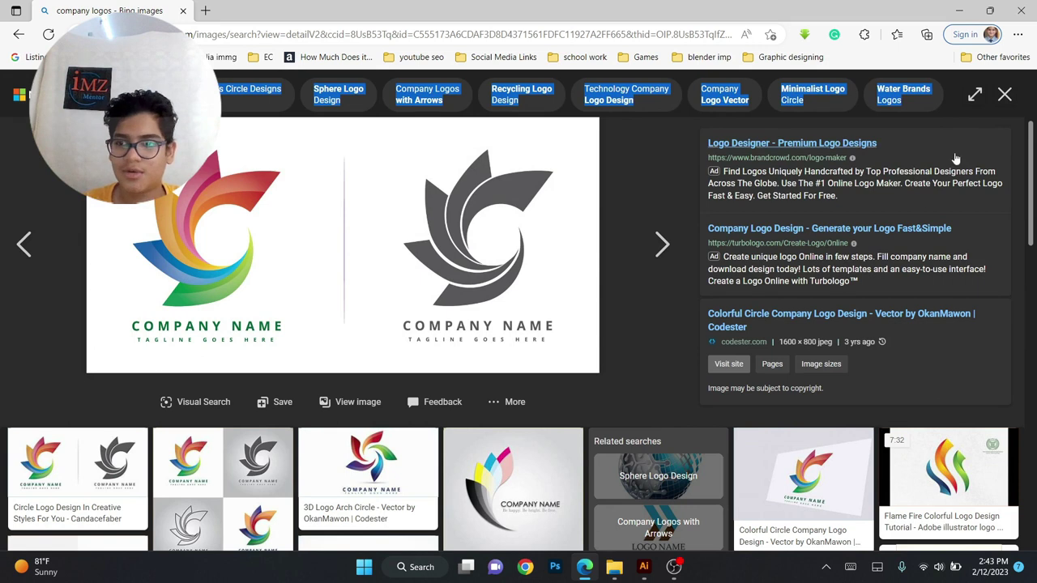
pyautogui.click(1003, 95)
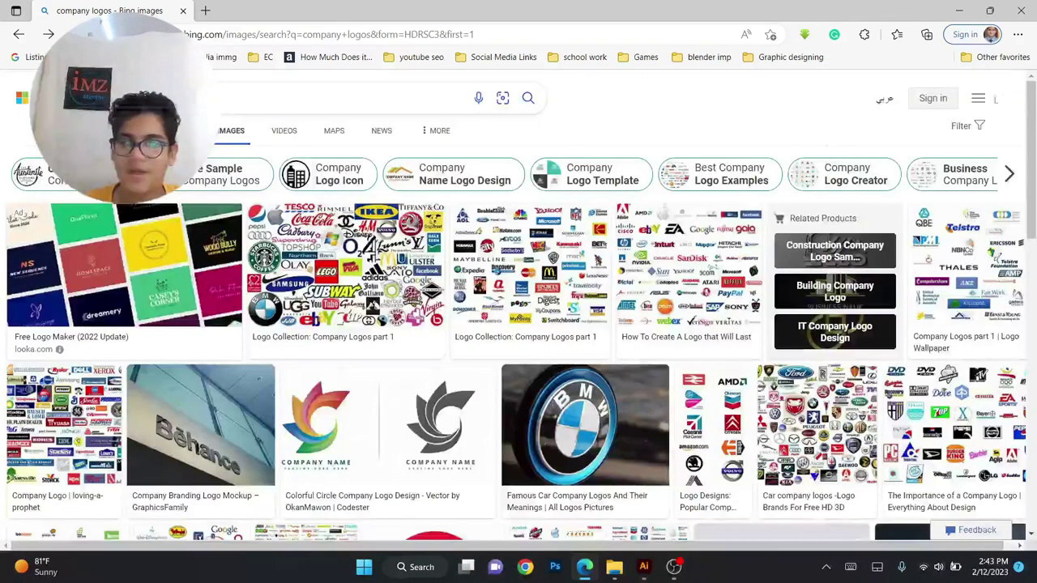
pyautogui.click(335, 244)
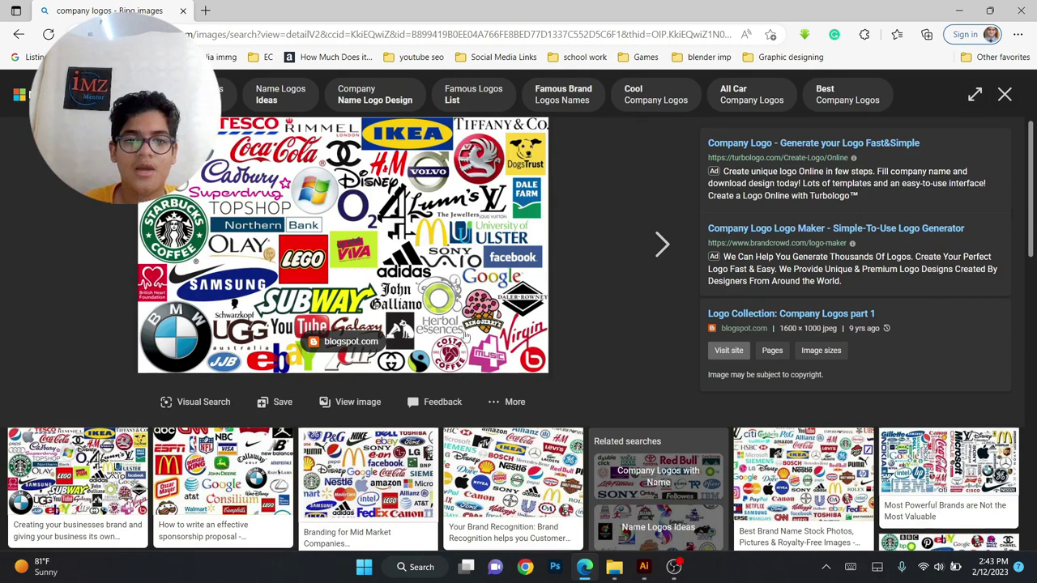
# - Switch back to Illustrator and compare the L and E logo with the company logo collection in the browser
pyautogui.click(645, 563)
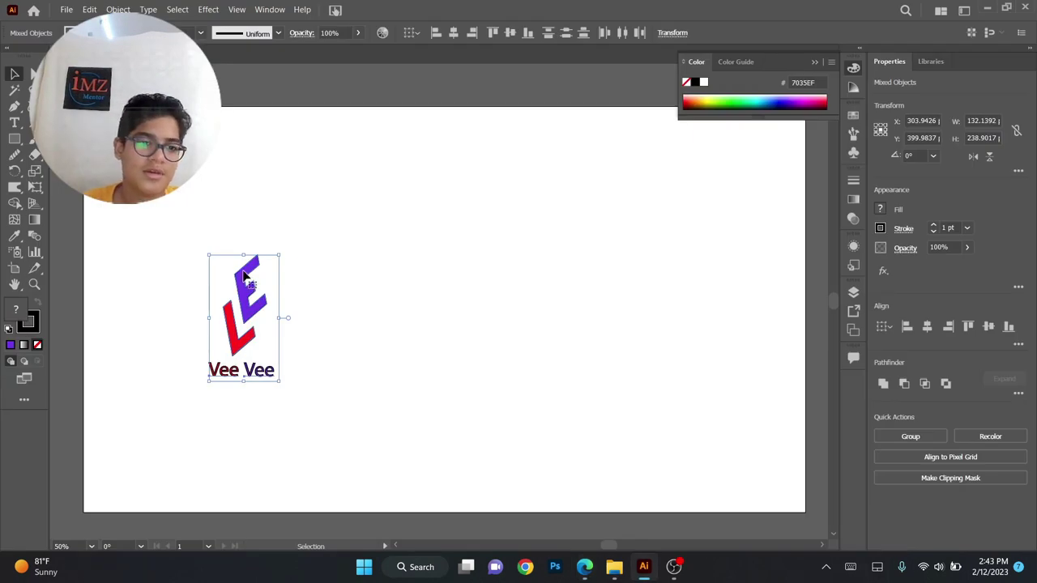
pyautogui.hotkey('alt', 'Tab')
pyautogui.hotkey('alt', 'Tab')
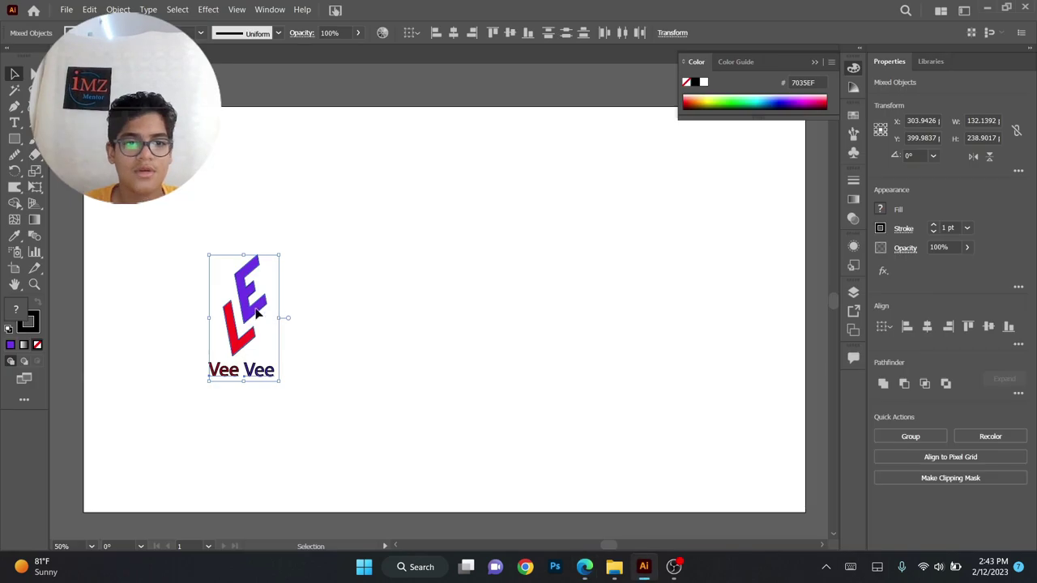
pyautogui.click(397, 345)
pyautogui.moveTo(139, 225); pyautogui.dragTo(290, 381)
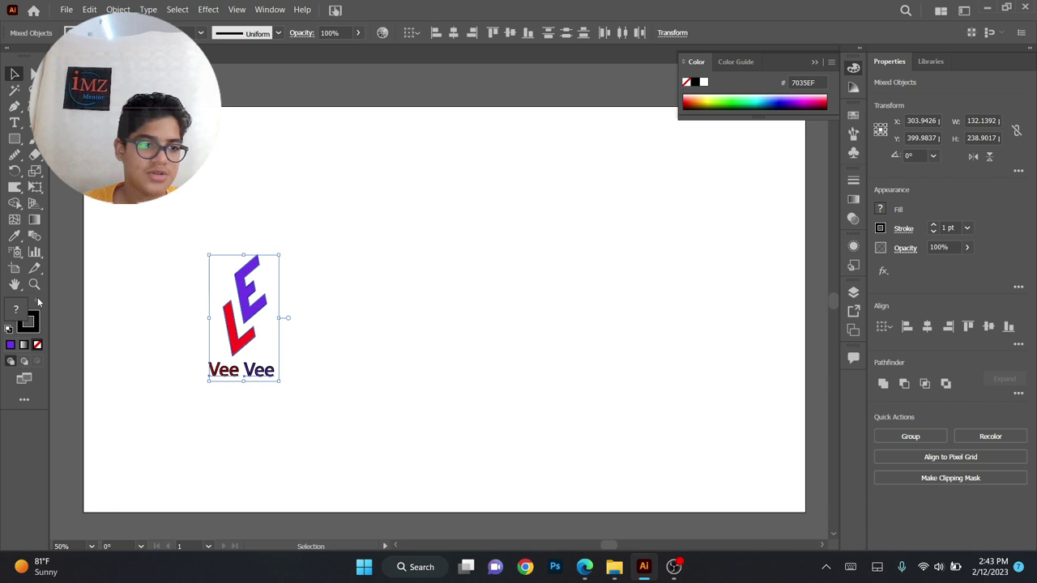
pyautogui.click(141, 323)
# - Remove the black stroke from the L, the E and both "Vee" texts
pyautogui.click(233, 318)
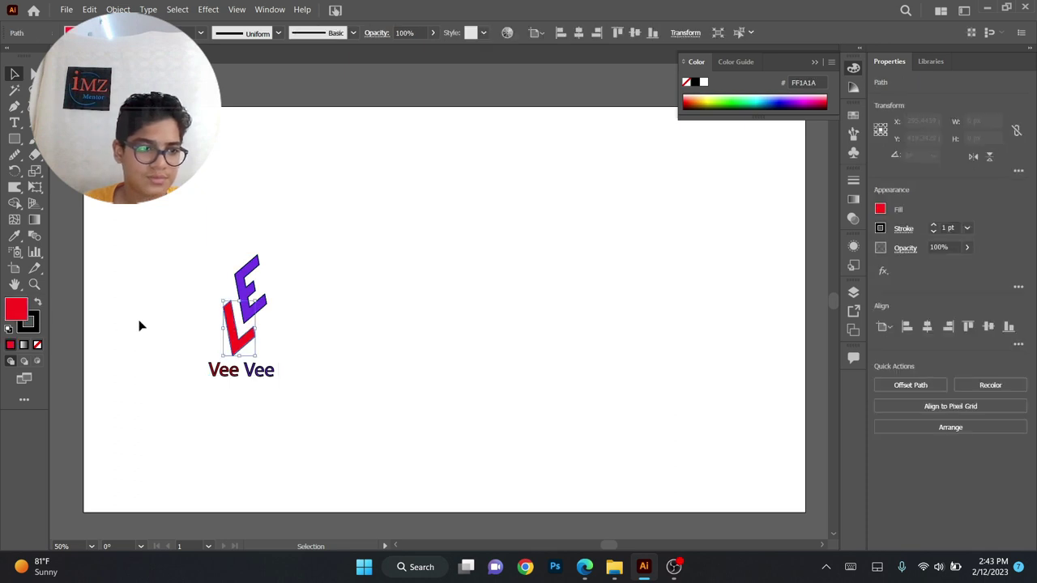
pyautogui.click(37, 346)
pyautogui.click(241, 277)
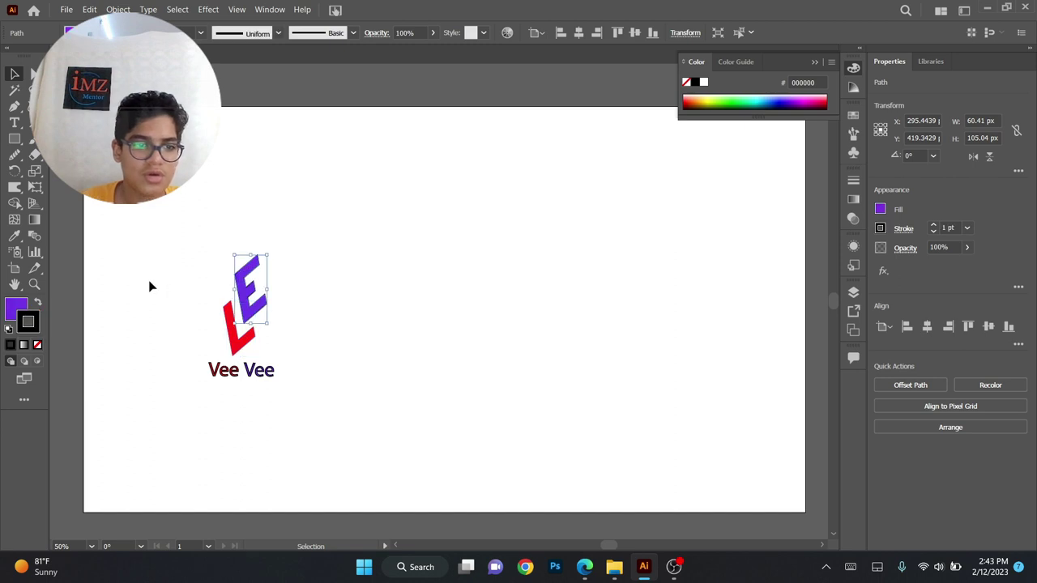
pyautogui.click(36, 345)
pyautogui.click(235, 371)
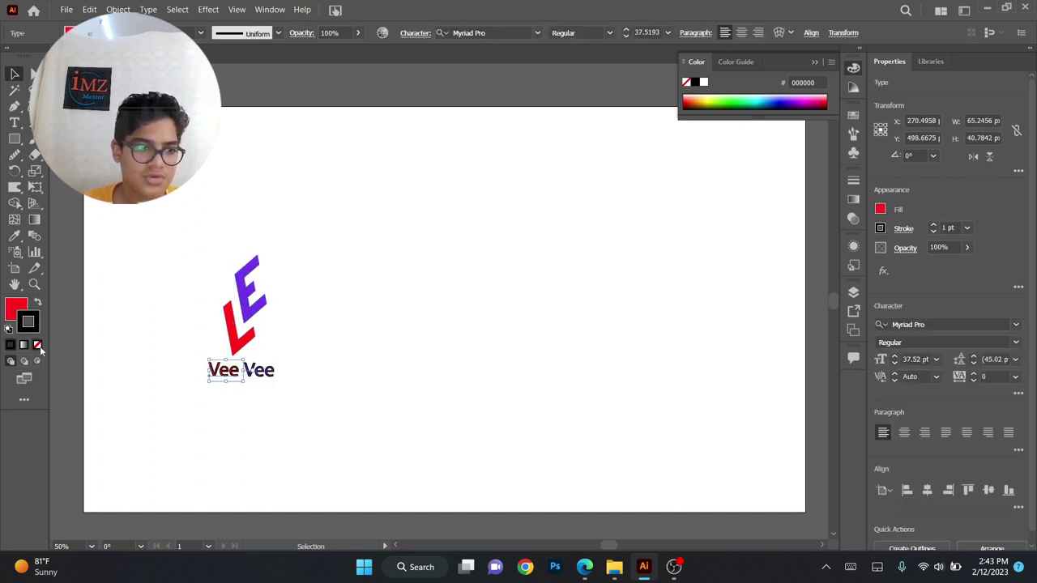
pyautogui.click(259, 371)
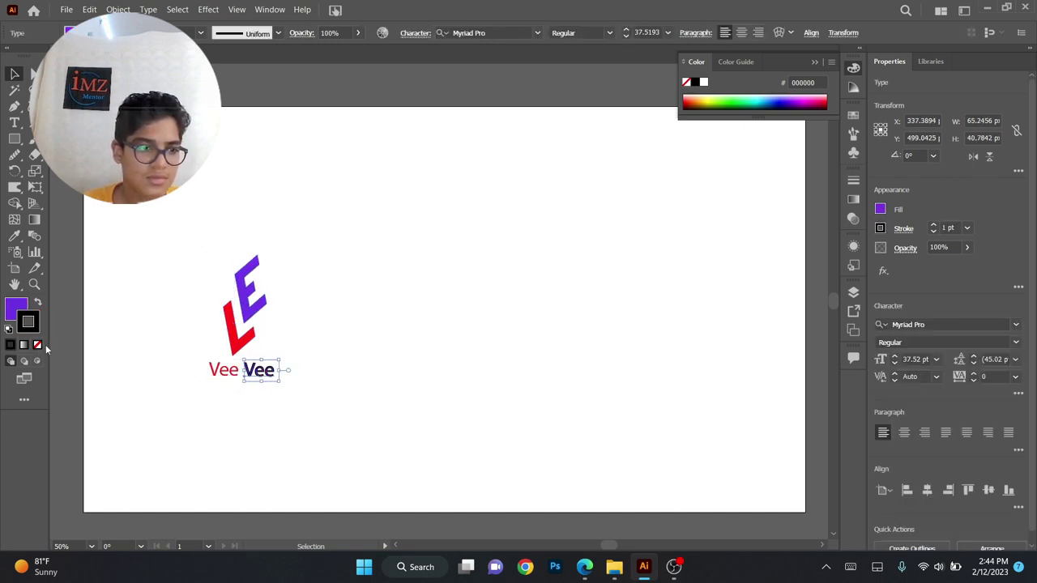
pyautogui.click(38, 345)
pyautogui.click(171, 266)
pyautogui.moveTo(209, 233); pyautogui.dragTo(261, 305)
pyautogui.moveTo(252, 271); pyautogui.dragTo(191, 217)
pyautogui.hotkey('ctrl', 'z')
pyautogui.click(337, 294)
# - Change the fill of the E and the right "Vee" together to blue 2727FF
pyautogui.click(241, 288)
pyautogui.keyDown('shift'); pyautogui.click(271, 374); pyautogui.keyUp('shift')
pyautogui.click(20, 309)
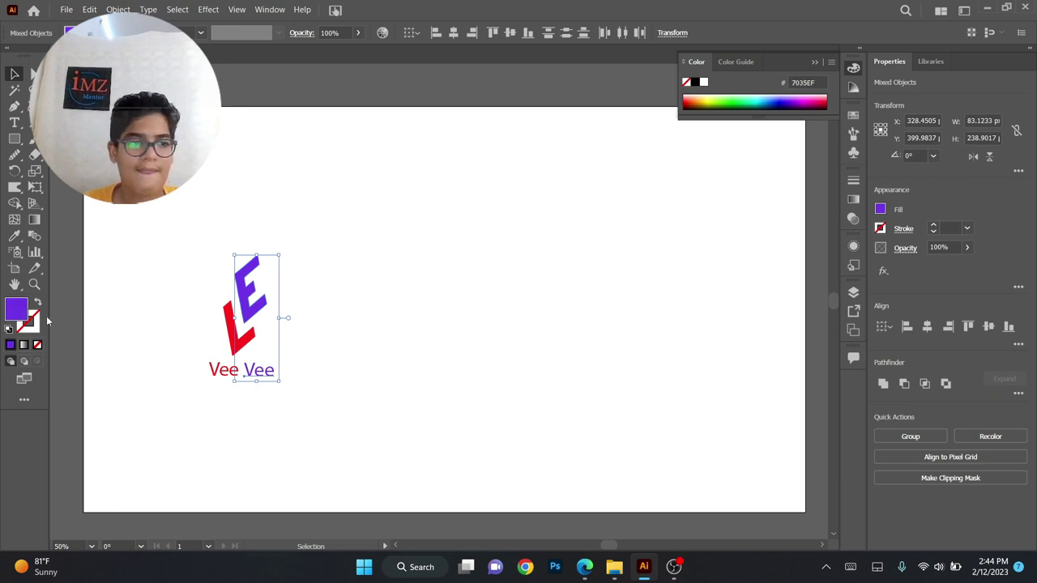
pyautogui.doubleClick(13, 312)
pyautogui.moveTo(761, 302); pyautogui.dragTo(781, 336)
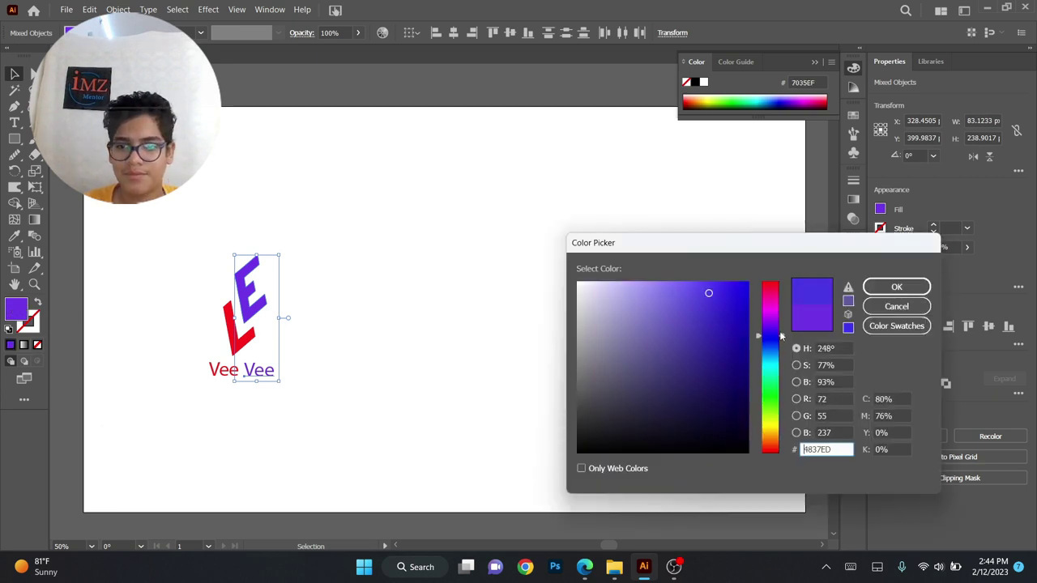
pyautogui.click(720, 281)
pyautogui.click(897, 286)
pyautogui.moveTo(138, 203); pyautogui.dragTo(336, 405)
pyautogui.click(343, 281)
# - Draw a 1366 by 768 px rectangle covering the whole artboard
pyautogui.click(14, 138)
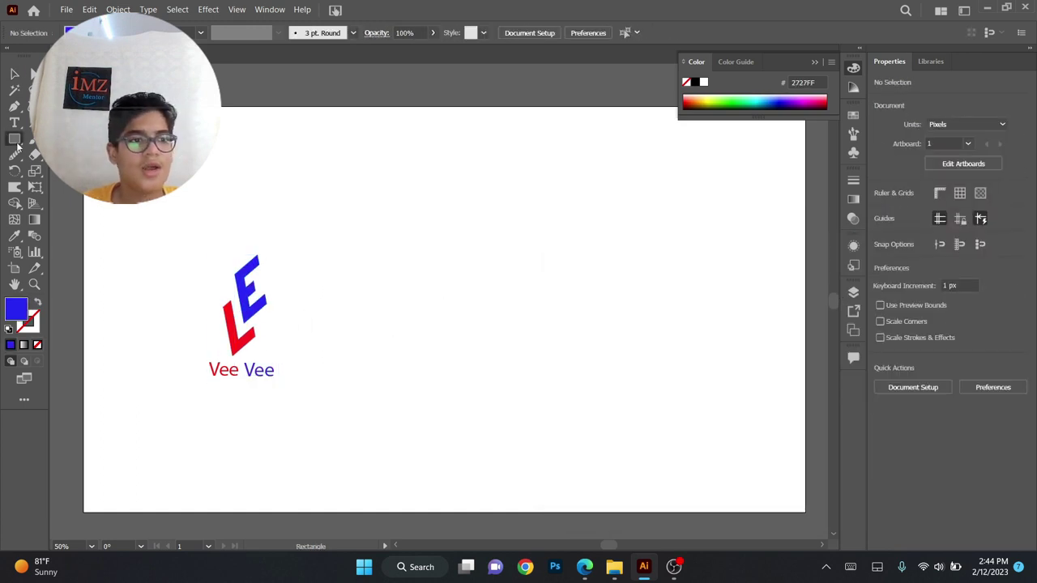
pyautogui.moveTo(84, 106); pyautogui.dragTo(513, 457)
pyautogui.press('space')
pyautogui.moveTo(401, 355); pyautogui.dragTo(678, 405)
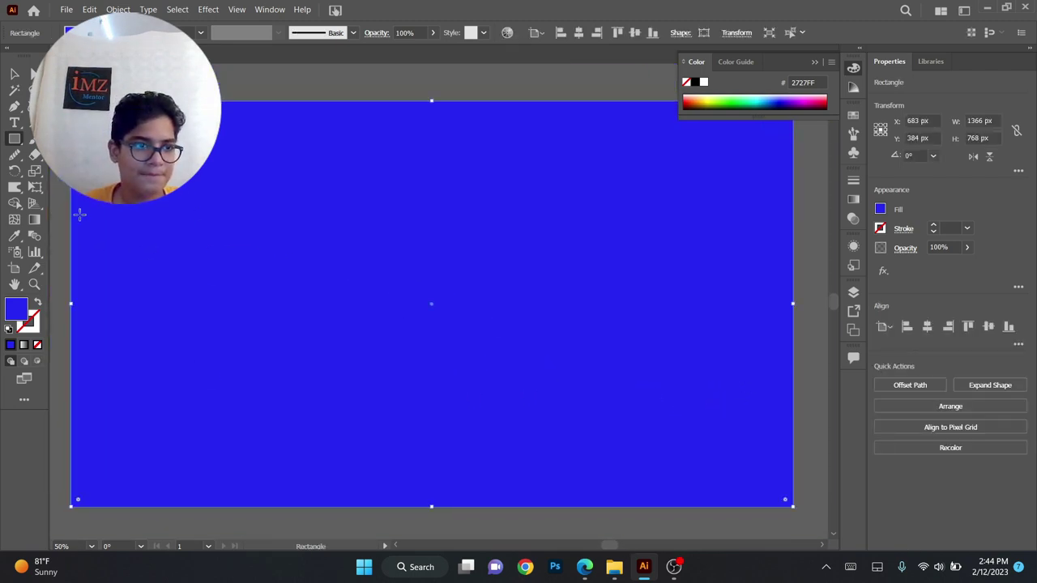
# - Fill the artboard-sized rectangle with bright yellow E1FC1F and send it behind the logo
pyautogui.click(14, 74)
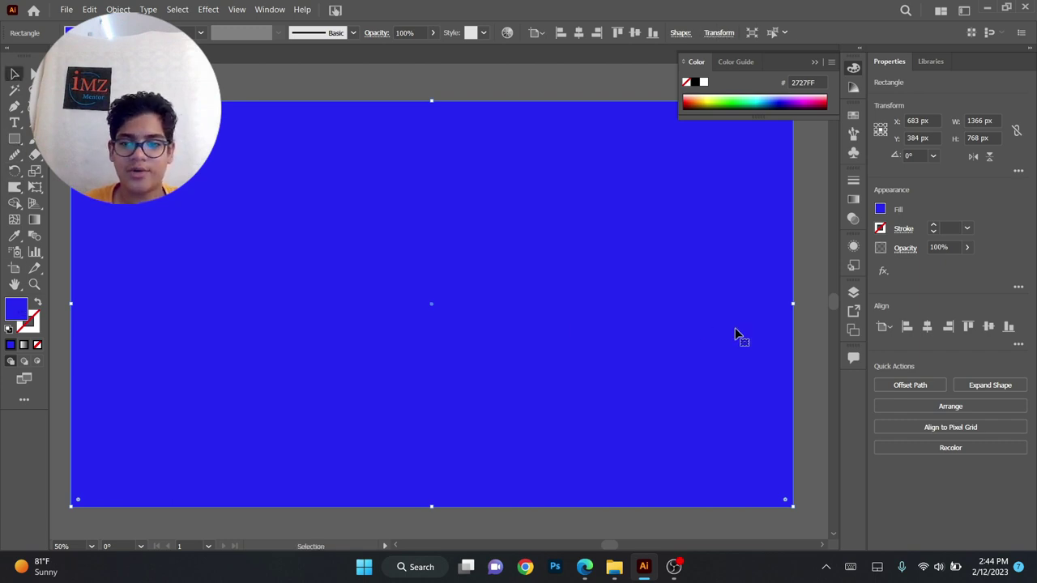
pyautogui.doubleClick(16, 308)
pyautogui.moveTo(783, 372); pyautogui.dragTo(781, 421)
pyautogui.moveTo(694, 286)
pyautogui.mouseDown()
pyautogui.moveTo(744, 282)
pyautogui.moveTo(726, 283)
pyautogui.mouseUp()
pyautogui.click(896, 287)
pyautogui.click(803, 303)
pyautogui.click(620, 306)
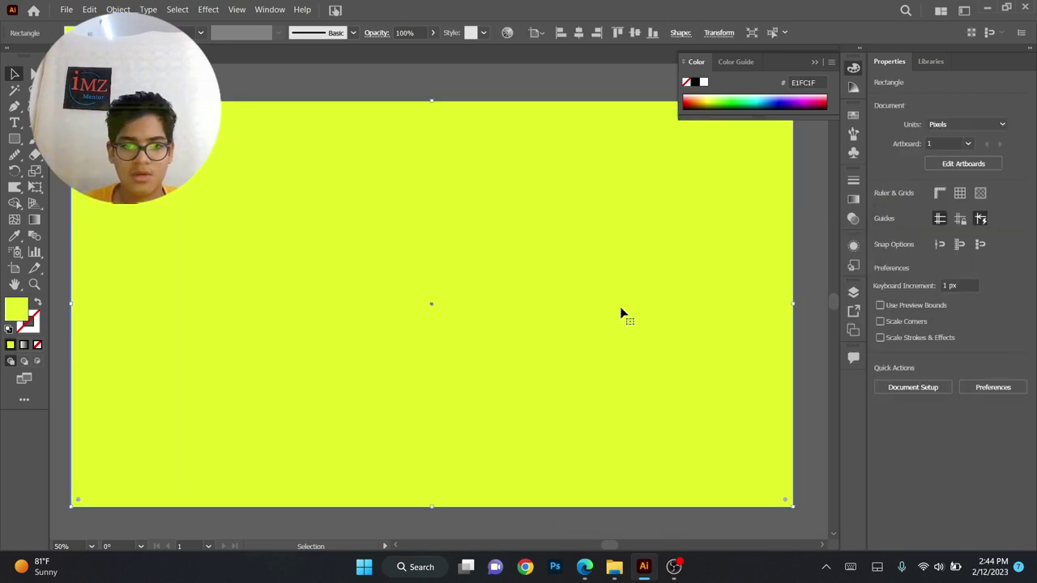
pyautogui.hotkey('ctrl', 'shift', '[')
# - Select the L, the E and both "Vee" texts and move them to the artboard's upper-left corner
pyautogui.click(238, 276)
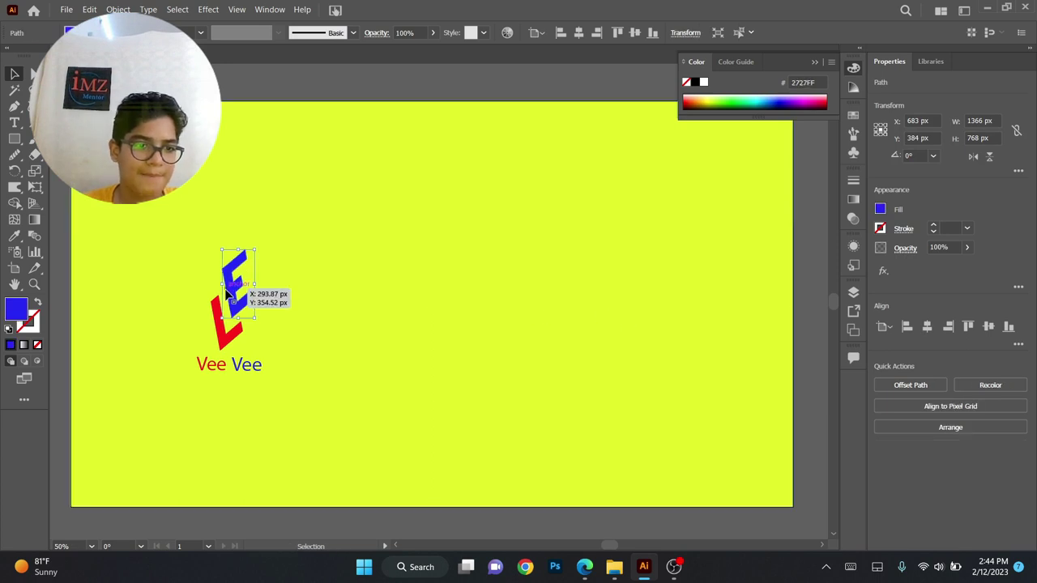
pyautogui.keyDown('shift'); pyautogui.click(224, 345); pyautogui.keyUp('shift')
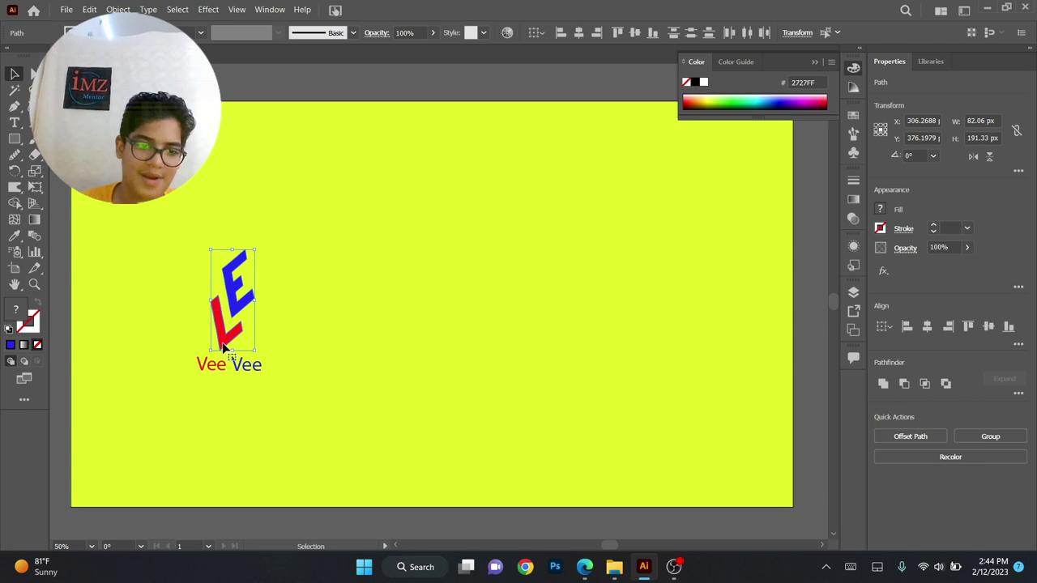
pyautogui.keyDown('shift'); pyautogui.click(237, 365); pyautogui.keyUp('shift')
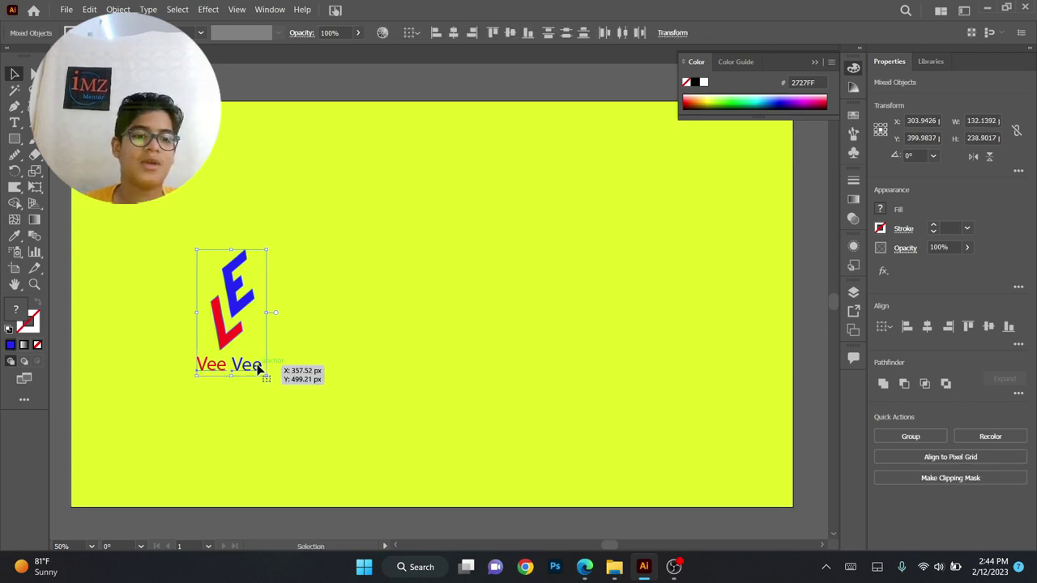
pyautogui.moveTo(231, 301); pyautogui.dragTo(201, 183)
pyautogui.click(166, 86)
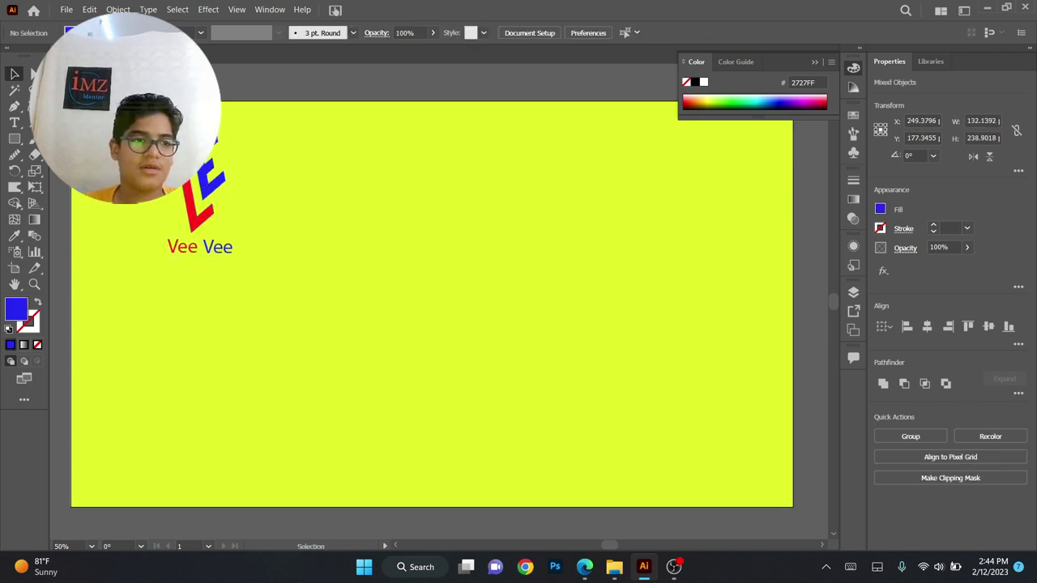
# - Lighten the background rectangle's fill to pale yellow F4FC86
pyautogui.click(412, 360)
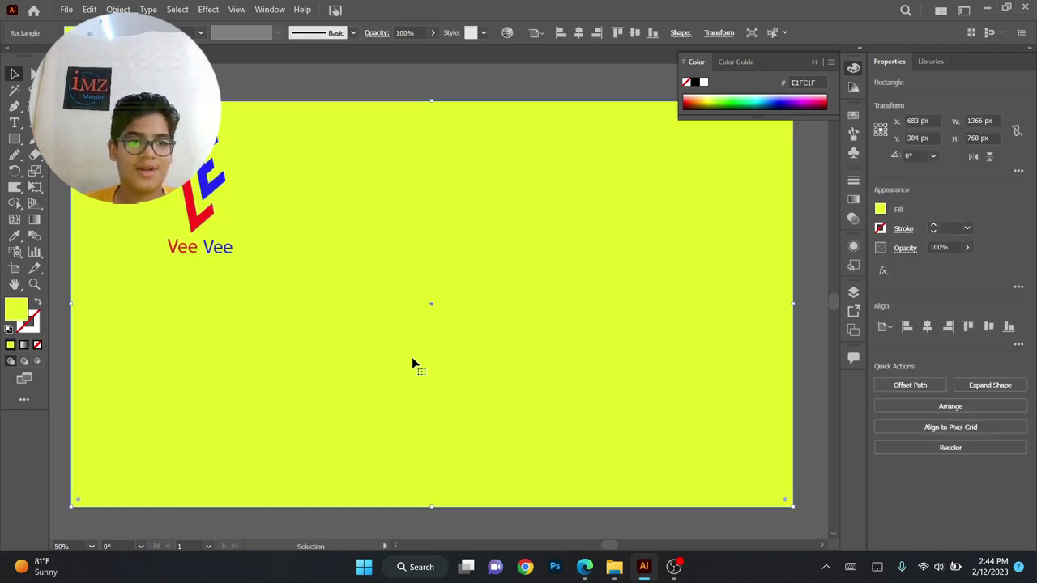
pyautogui.doubleClick(22, 314)
pyautogui.moveTo(716, 289); pyautogui.dragTo(658, 282)
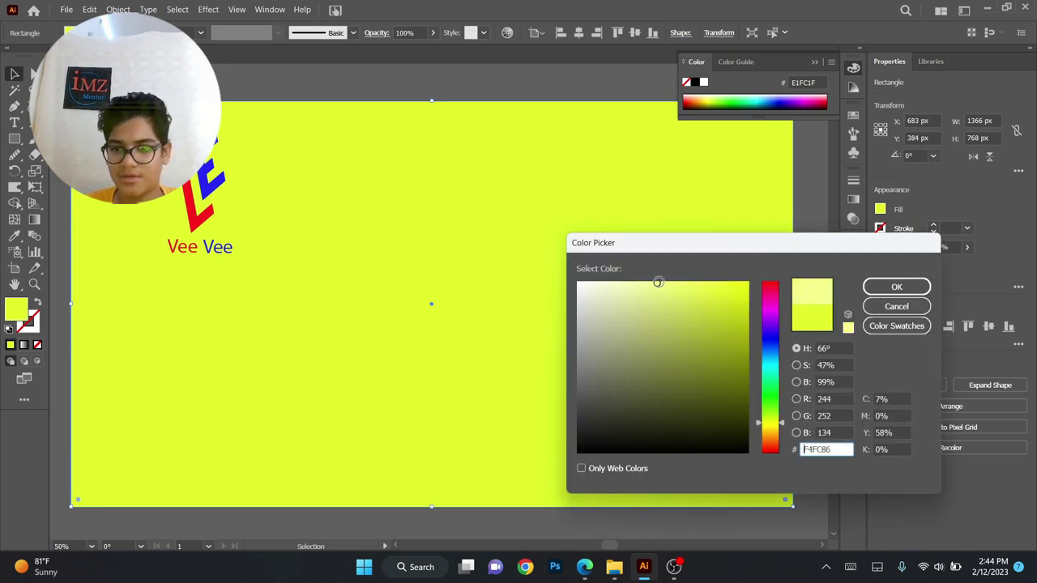
pyautogui.click(896, 287)
pyautogui.click(828, 273)
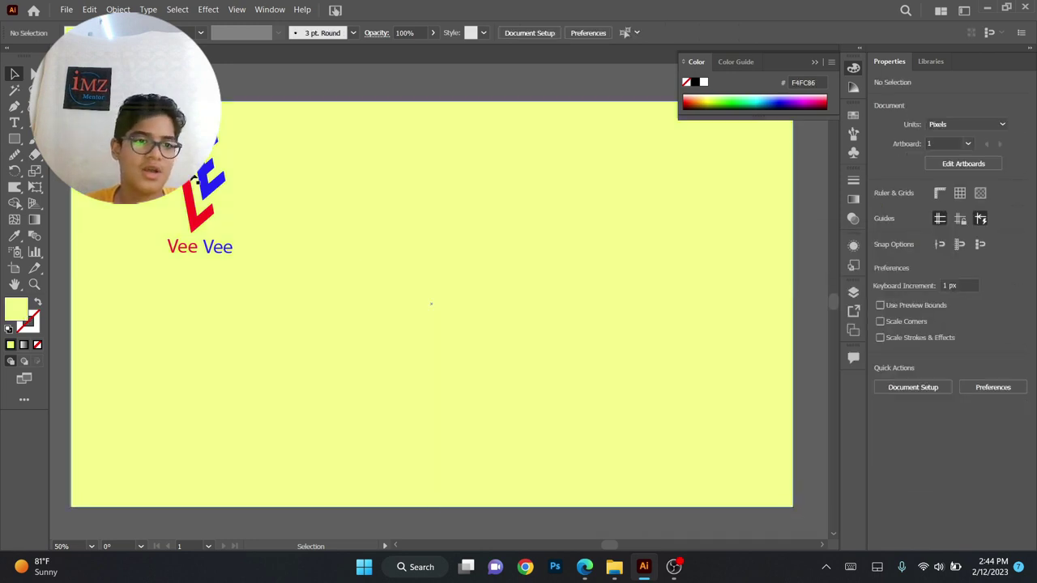
# - Nudge the E, the L and the right "Vee" slightly to the left
pyautogui.click(205, 185)
pyautogui.keyDown('shift'); pyautogui.click(192, 215); pyautogui.keyUp('shift')
pyautogui.moveTo(217, 249); pyautogui.dragTo(215, 250)
pyautogui.keyDown('shift'); pyautogui.click(173, 246); pyautogui.keyUp('shift')
# - Select only the pale yellow background rectangle and lock it
pyautogui.click(60, 172)
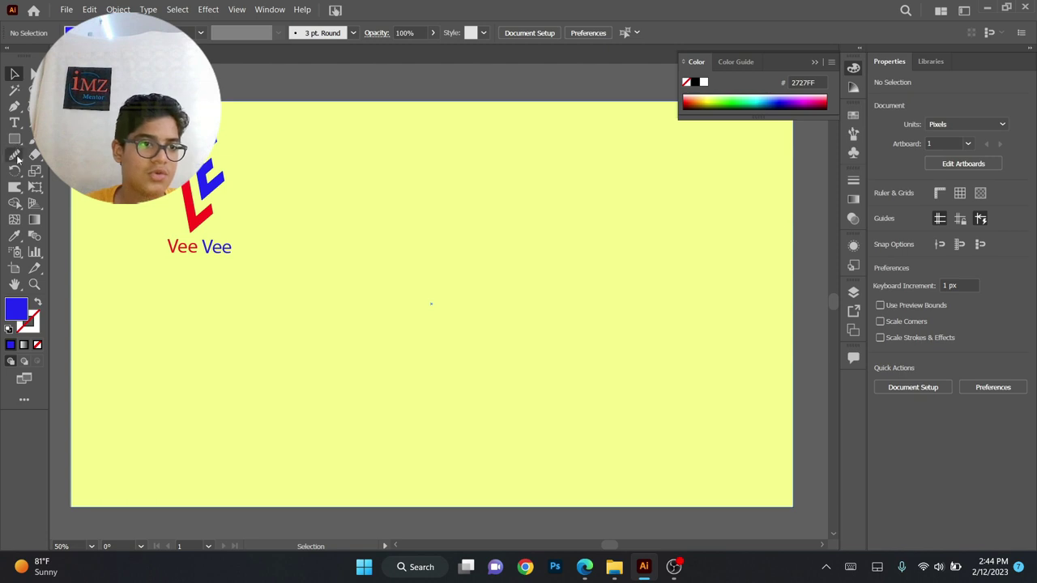
pyautogui.click(564, 206)
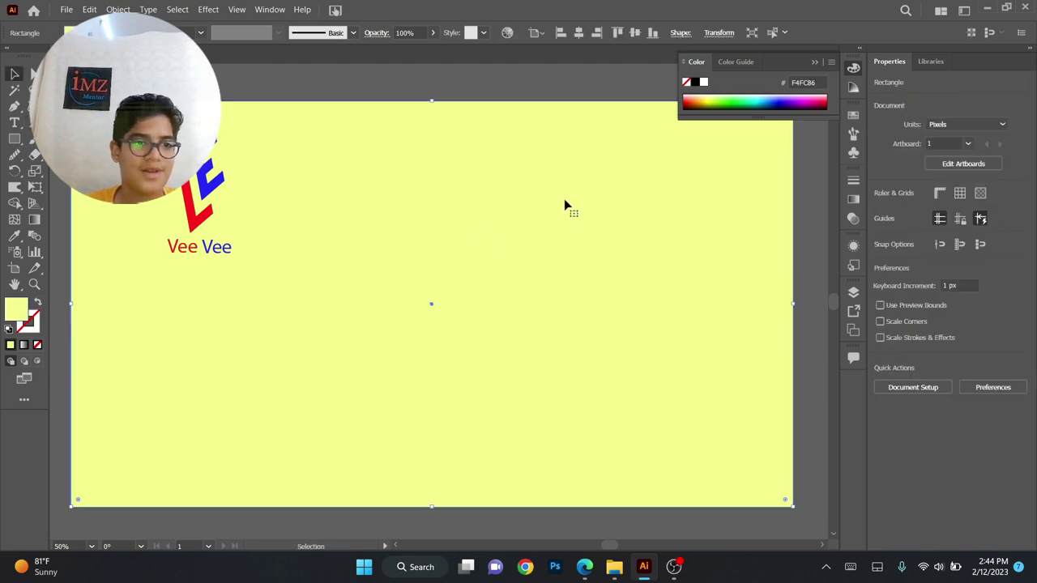
pyautogui.hotkey('ctrl', '2')
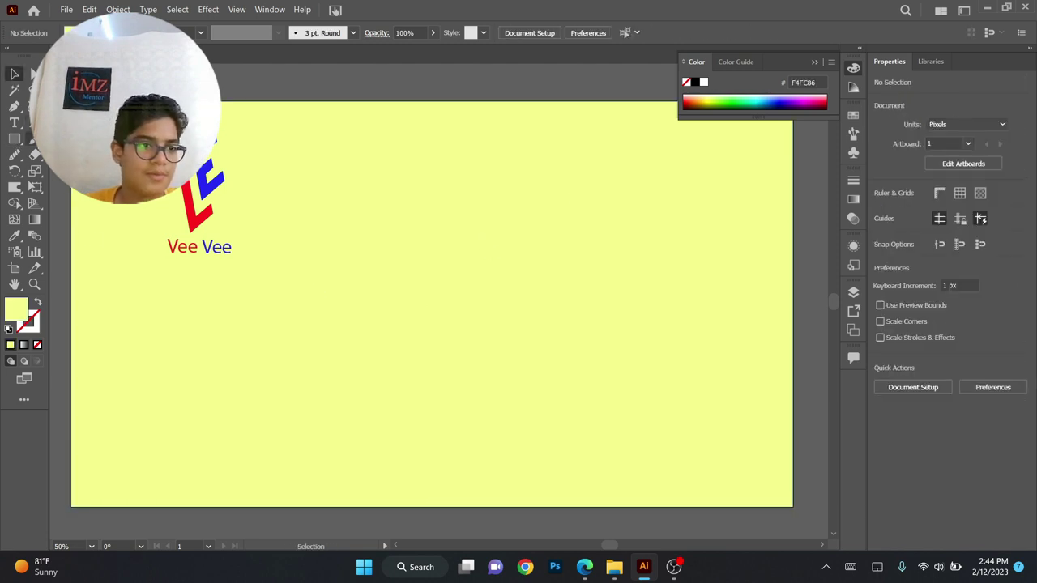
pyautogui.click(34, 122)
pyautogui.moveTo(404, 225); pyautogui.dragTo(406, 418)
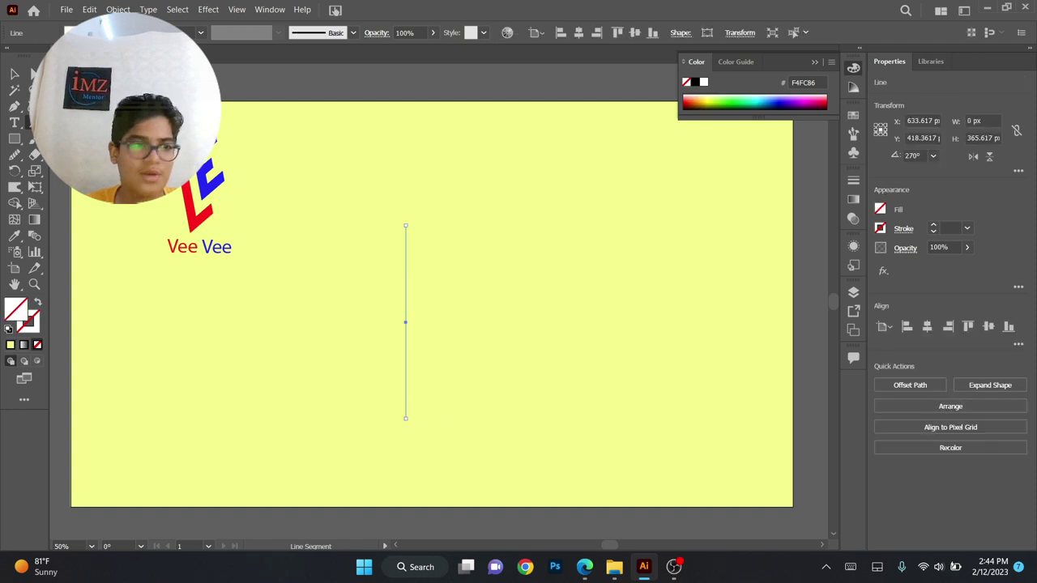
pyautogui.click(14, 74)
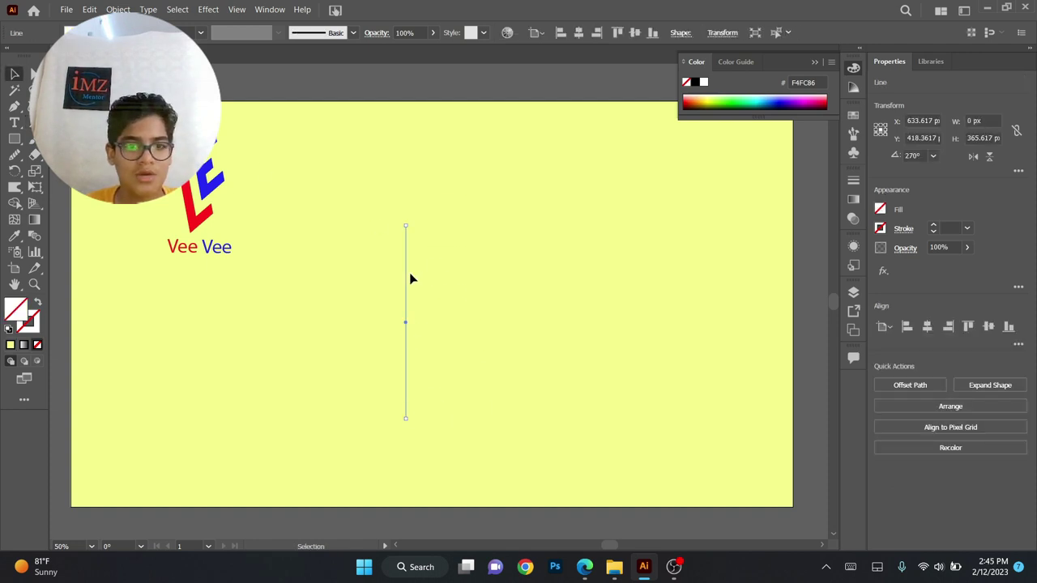
pyautogui.moveTo(407, 276); pyautogui.dragTo(438, 283)
pyautogui.moveTo(363, 239); pyautogui.dragTo(449, 316)
pyautogui.click(366, 245)
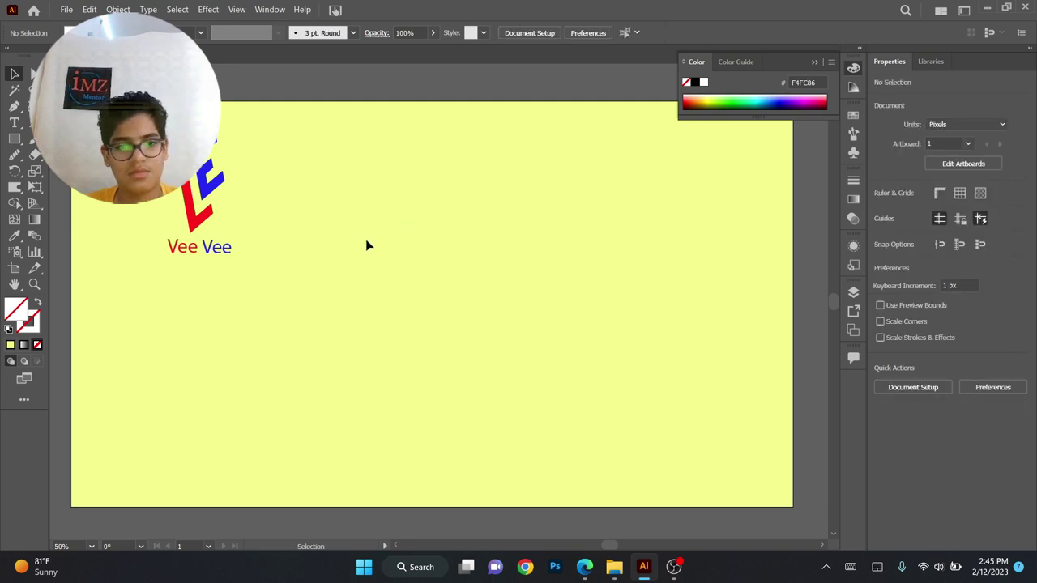
# - Draw a vertical line about 314 px long near the artboard's centre and give it a 3 pt stroke in 070707
pyautogui.click(33, 122)
pyautogui.moveTo(441, 216); pyautogui.dragTo(458, 382)
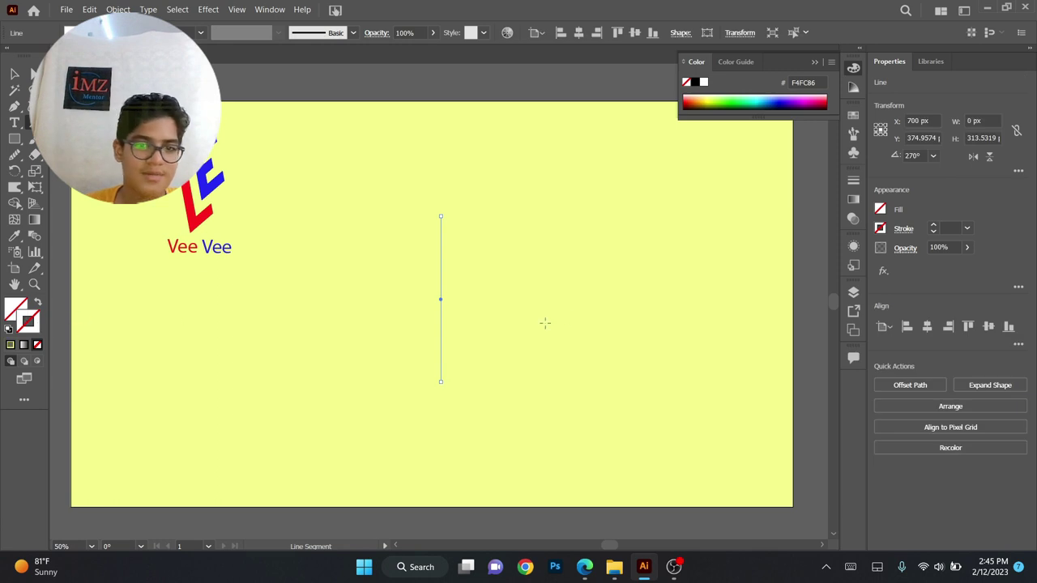
pyautogui.doubleClick(36, 321)
pyautogui.moveTo(696, 324)
pyautogui.mouseDown()
pyautogui.moveTo(555, 400)
pyautogui.moveTo(576, 448)
pyautogui.mouseUp()
pyautogui.click(892, 289)
pyautogui.click(932, 225)
pyautogui.click(932, 225)
pyautogui.click(14, 74)
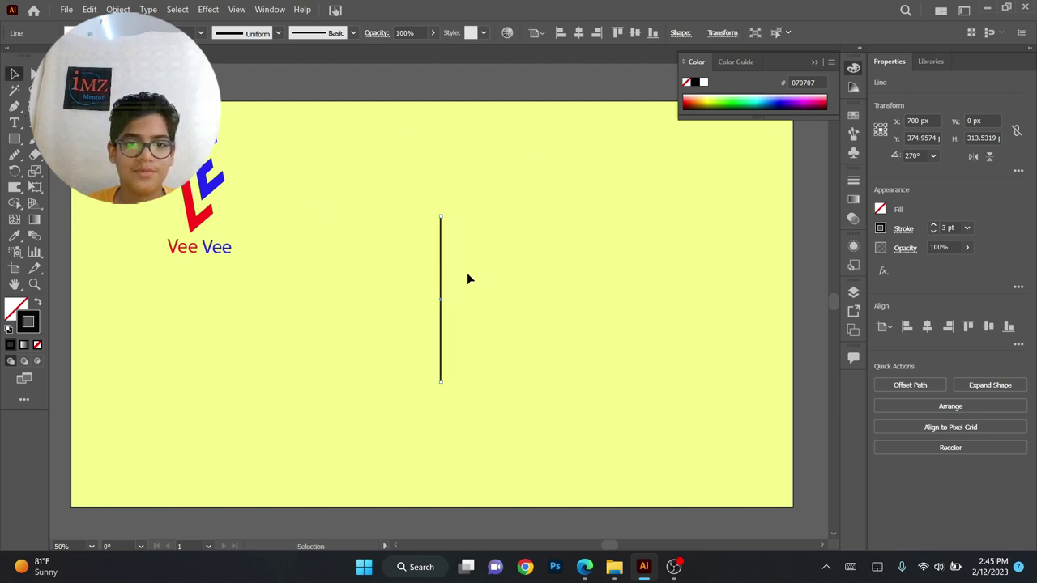
# - Duplicate the vertical line to the right into a row of 16 closely spaced lines about 289 px wide
pyautogui.moveTo(442, 273)
pyautogui.keyDown('alt'); pyautogui.mouseDown()
pyautogui.moveTo(462, 273)
pyautogui.moveTo(451, 274)
pyautogui.mouseUp(); pyautogui.keyUp('alt')
pyautogui.hotkey('ctrl', 'shift', 'a')
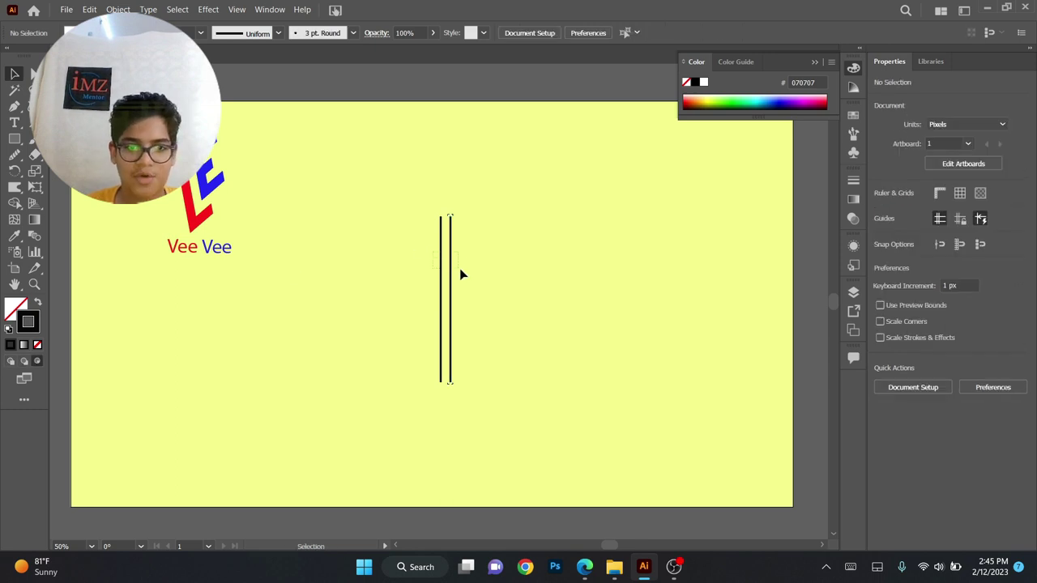
pyautogui.click(456, 270)
pyautogui.keyDown('alt'); pyautogui.moveTo(449, 271); pyautogui.dragTo(512, 273); pyautogui.keyUp('alt')
pyautogui.moveTo(419, 254); pyautogui.dragTo(518, 278)
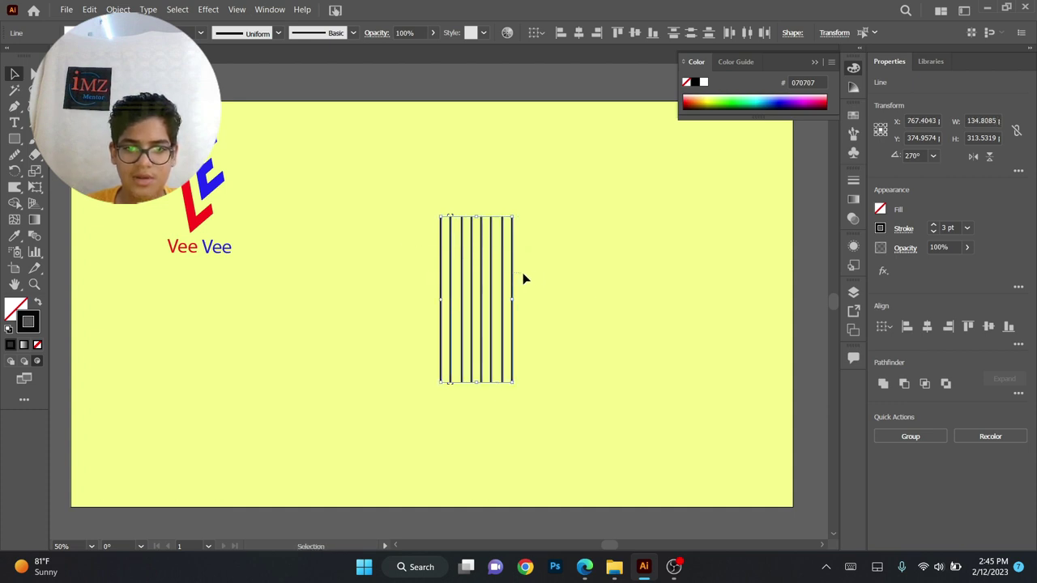
pyautogui.click(522, 279)
pyautogui.moveTo(427, 261); pyautogui.dragTo(585, 278)
pyautogui.click(444, 85)
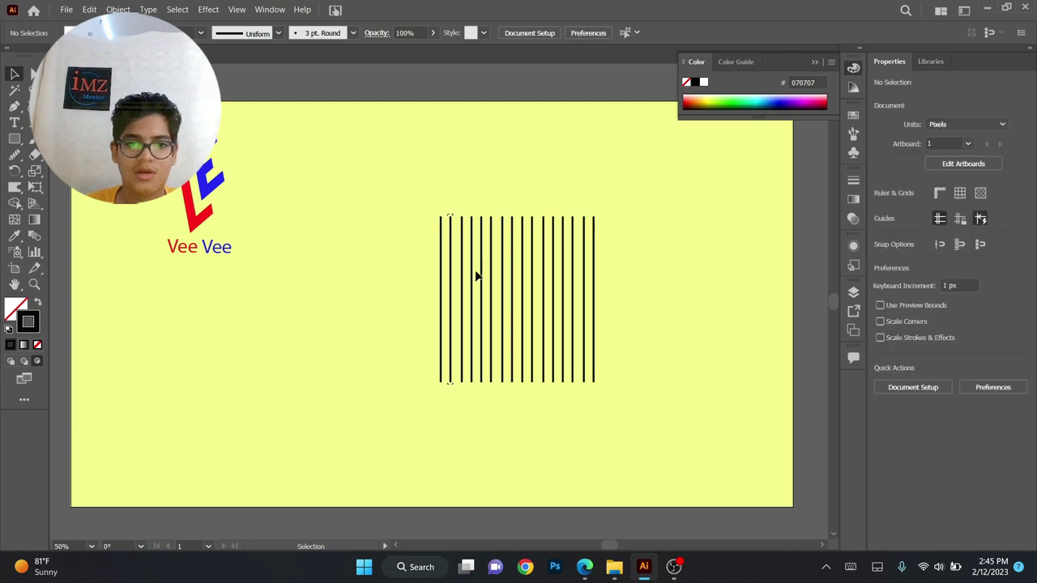
# - Make a reflected copy of all the vertical lines, slanted at 330° across the originals to form a grid
pyautogui.hotkey('ctrl', 'a')
pyautogui.rightClick(479, 248)
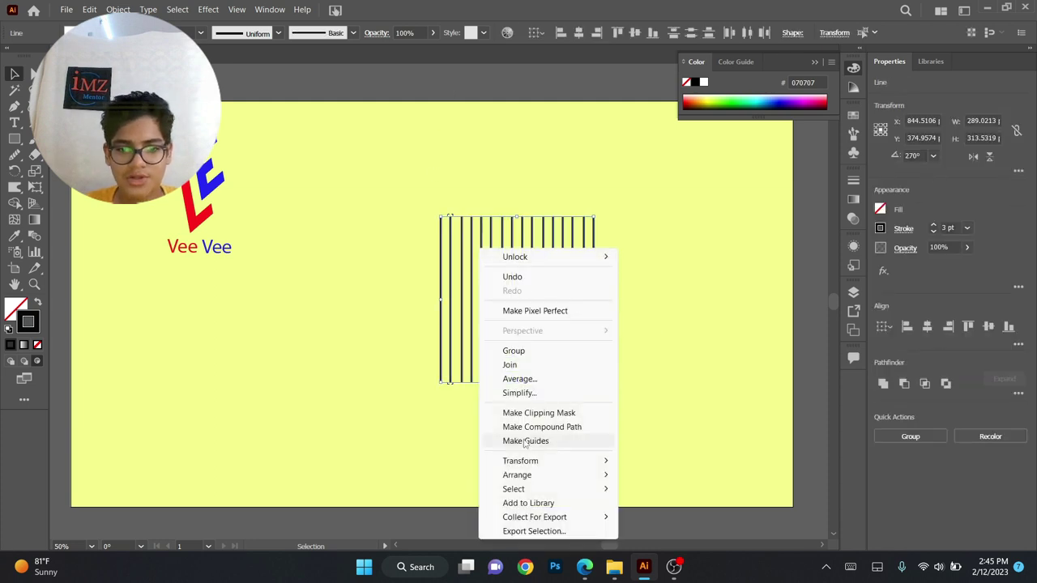
pyautogui.moveTo(533, 463)
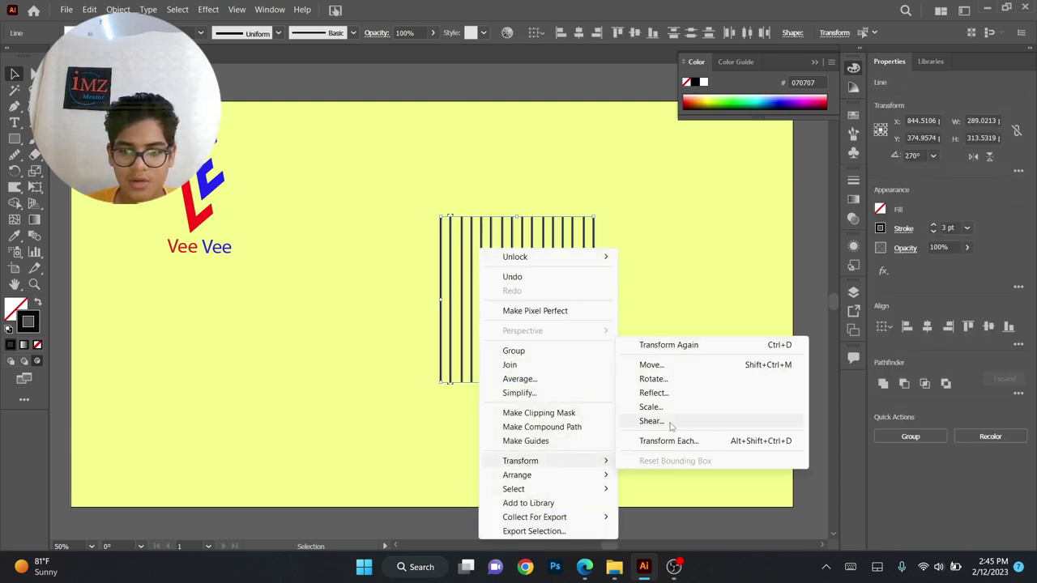
pyautogui.click(653, 392)
pyautogui.moveTo(500, 165); pyautogui.dragTo(732, 234)
pyautogui.click(680, 437)
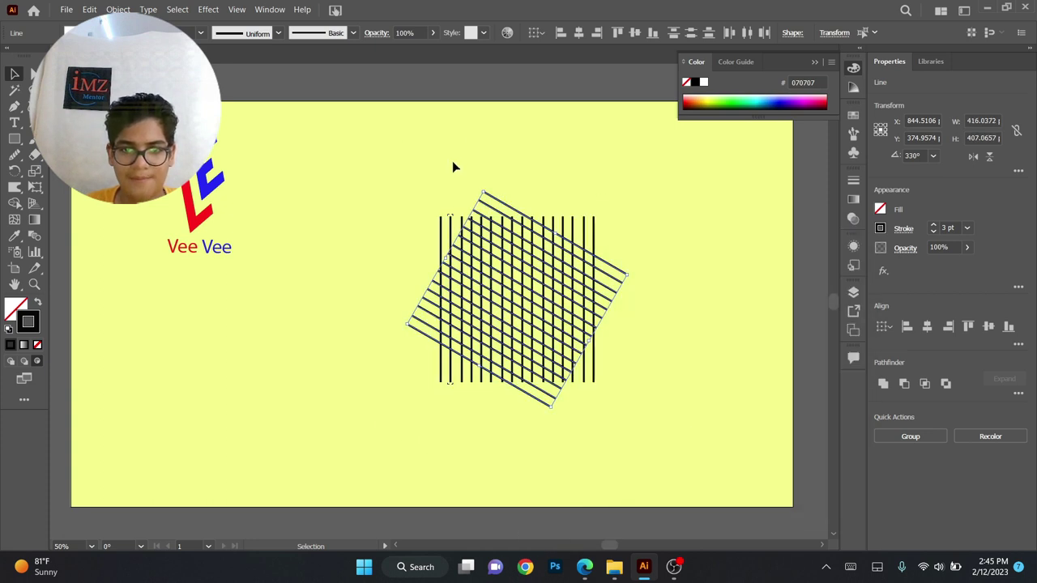
pyautogui.click(472, 97)
# - Select the grid's central lines and merge an L-shaped run of cells with Shape Builder, four cells down and two more across
pyautogui.hotkey('ctrl', '=')
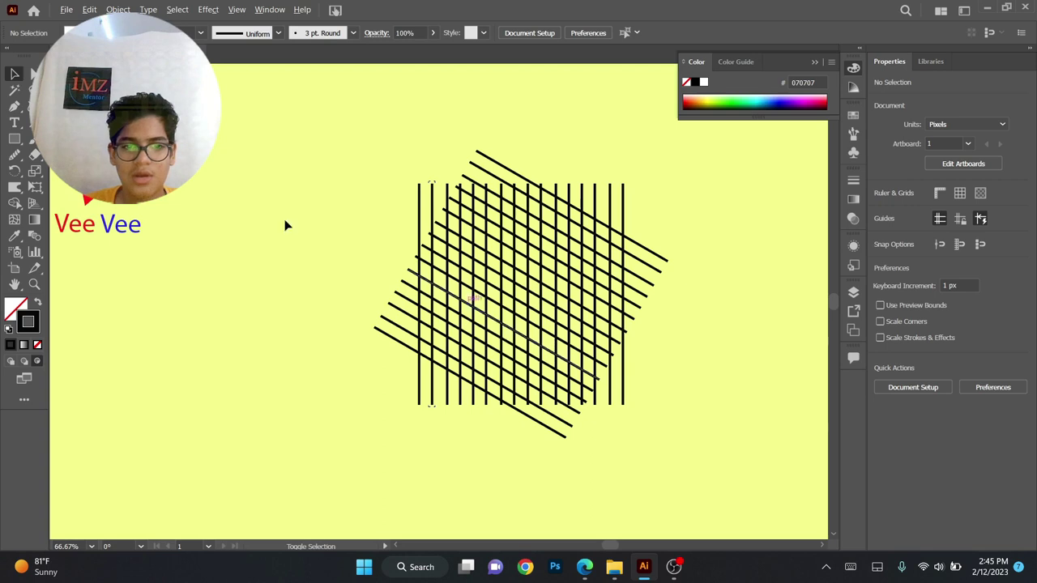
pyautogui.click(14, 203)
pyautogui.scroll(1, 516, 295)
pyautogui.click(13, 78)
pyautogui.moveTo(403, 192); pyautogui.dragTo(563, 340)
pyautogui.click(18, 205)
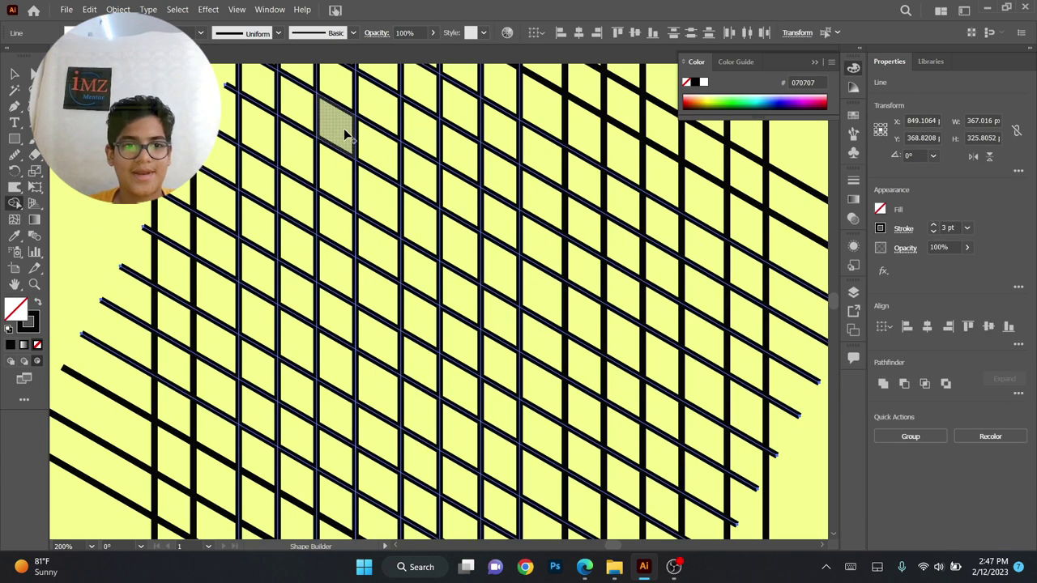
pyautogui.moveTo(343, 128); pyautogui.dragTo(336, 251)
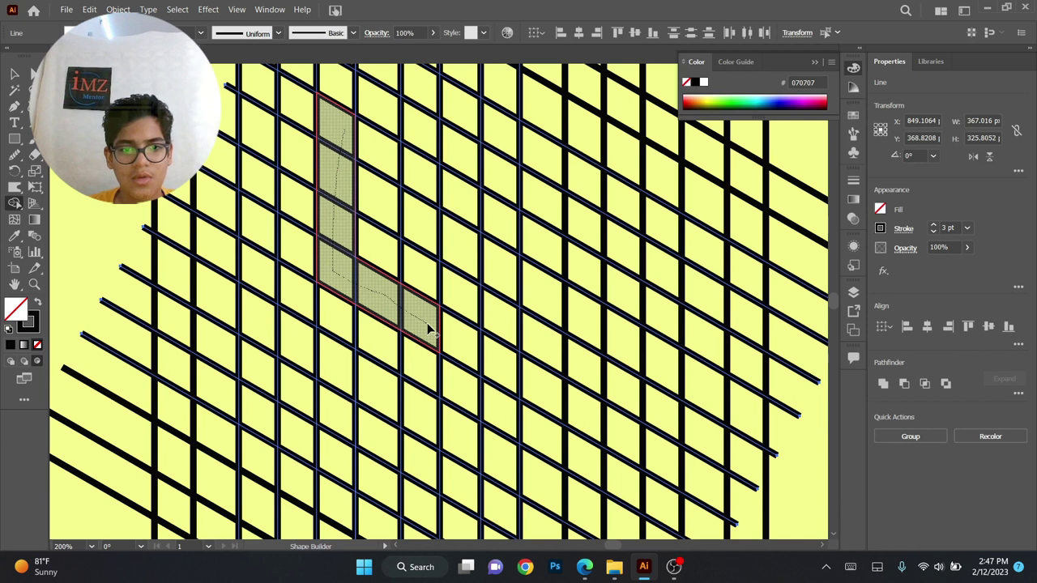
pyautogui.moveTo(427, 323); pyautogui.dragTo(359, 296)
pyautogui.moveTo(337, 117); pyautogui.dragTo(336, 94)
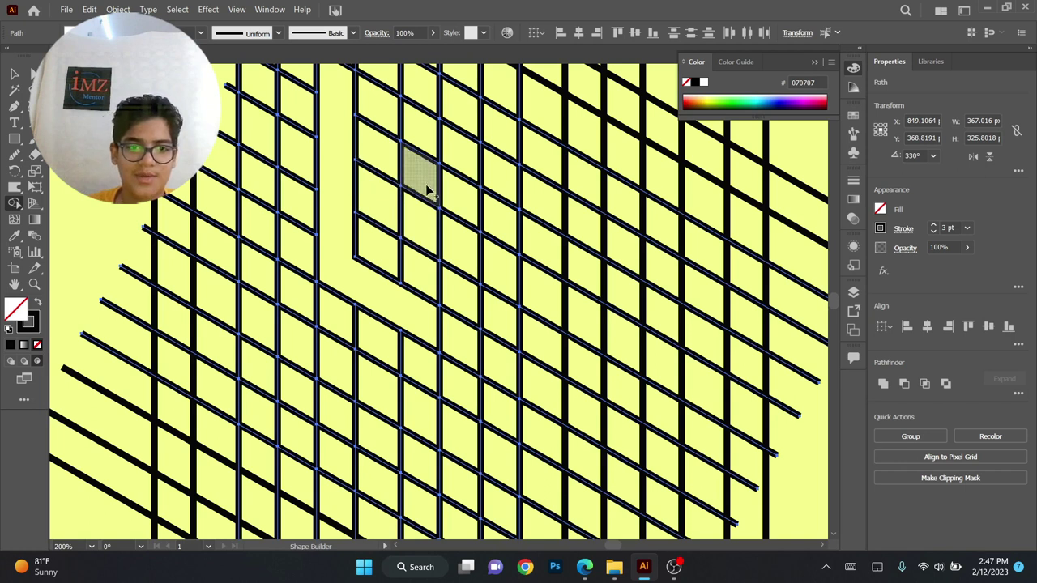
# - Merge a closed ring of grid cells, three columns wide, around one central cell beside the L shape with Shape Builder
pyautogui.scroll(-1, 407, 171)
pyautogui.moveTo(408, 171); pyautogui.dragTo(406, 243)
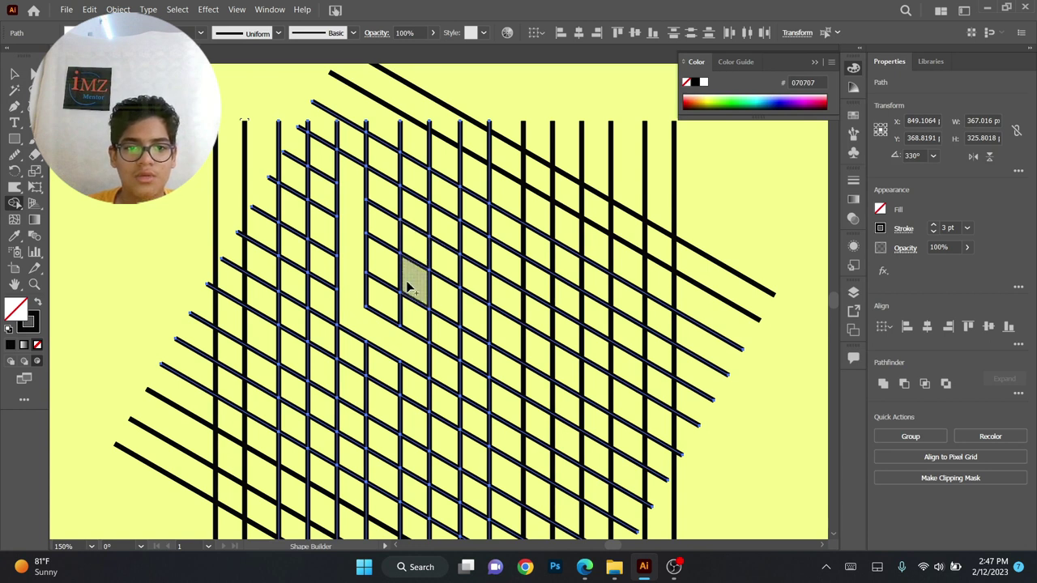
pyautogui.moveTo(411, 290)
pyautogui.mouseDown()
pyautogui.moveTo(422, 217)
pyautogui.moveTo(452, 227)
pyautogui.moveTo(474, 239)
pyautogui.moveTo(470, 301)
pyautogui.moveTo(430, 300)
pyautogui.mouseUp()
# - Select the merged L and ring shapes and fill them with the blue 0F7CF4
pyautogui.click(15, 73)
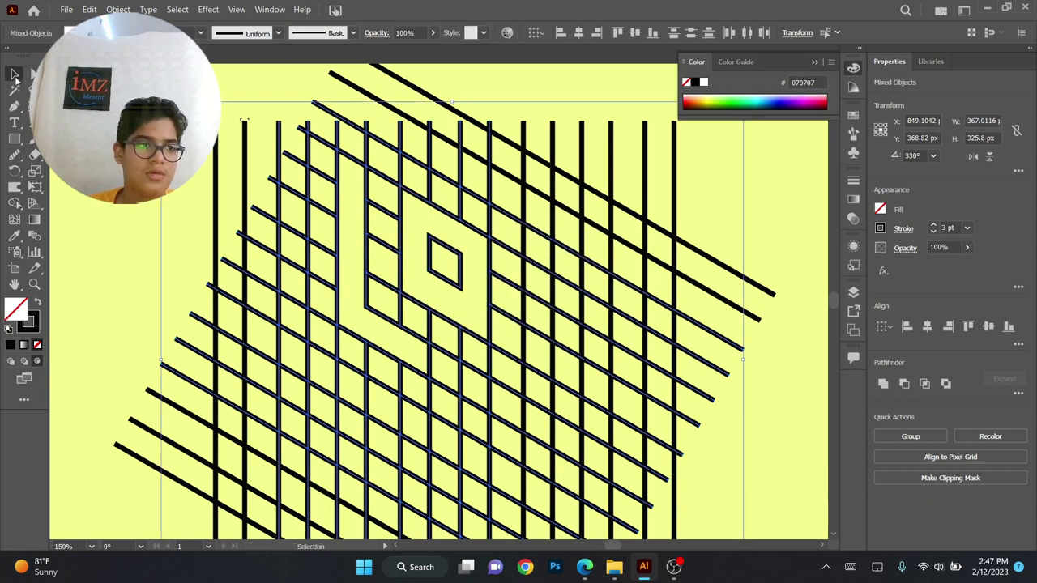
pyautogui.click(341, 217)
pyautogui.click(342, 209)
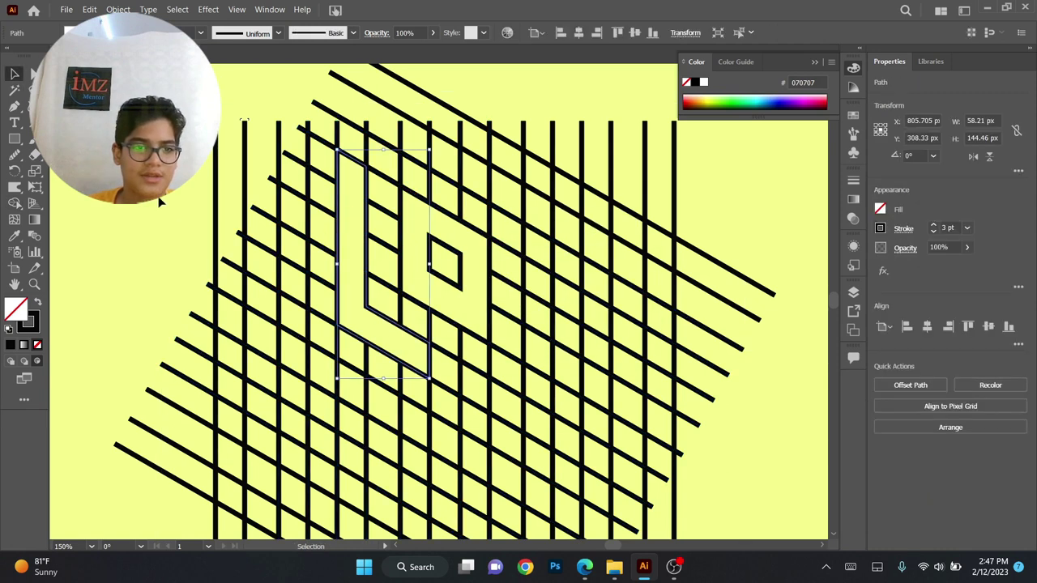
pyautogui.keyDown('shift'); pyautogui.click(448, 251); pyautogui.keyUp('shift')
pyautogui.doubleClick(11, 314)
pyautogui.moveTo(710, 341); pyautogui.dragTo(737, 310)
pyautogui.moveTo(770, 288); pyautogui.dragTo(768, 354)
pyautogui.click(737, 288)
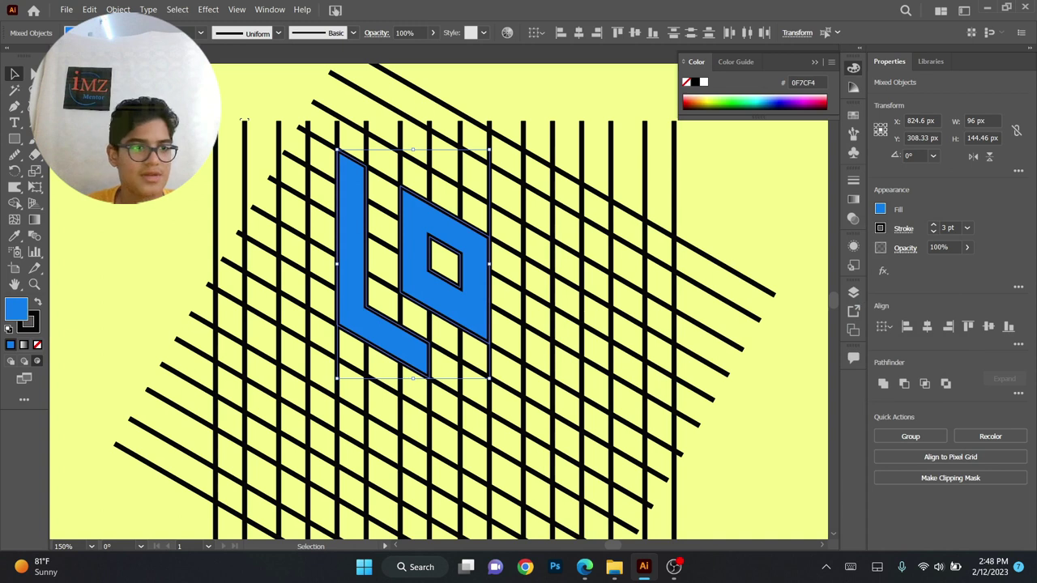
# - Move the blue L and ring shapes off the grid to its right and delete all remaining grid lines
pyautogui.moveTo(443, 264); pyautogui.dragTo(790, 247)
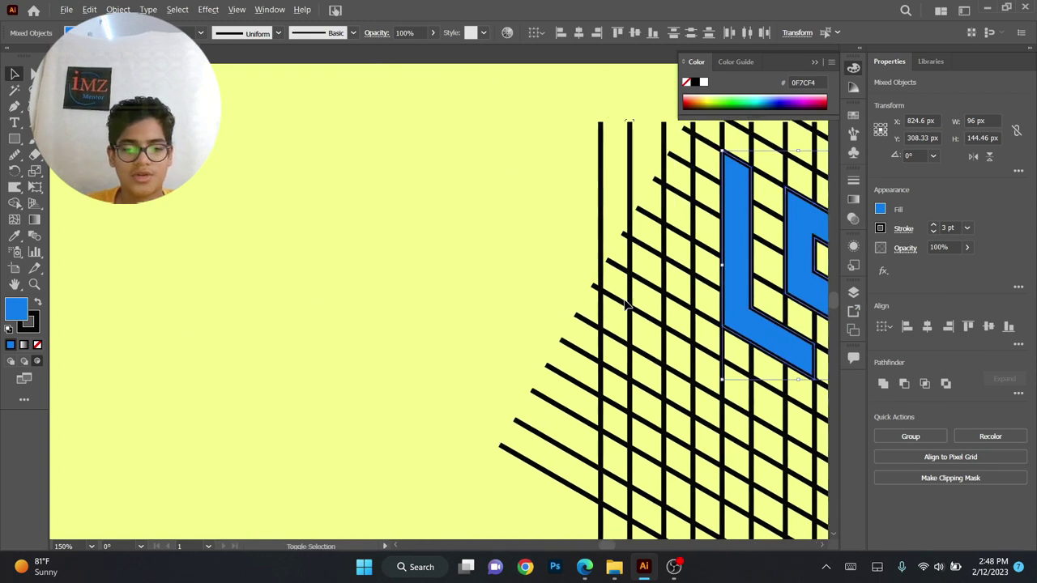
pyautogui.scroll(-3, 625, 302)
pyautogui.moveTo(628, 304)
pyautogui.mouseDown()
pyautogui.moveTo(368, 336)
pyautogui.moveTo(616, 300)
pyautogui.mouseUp()
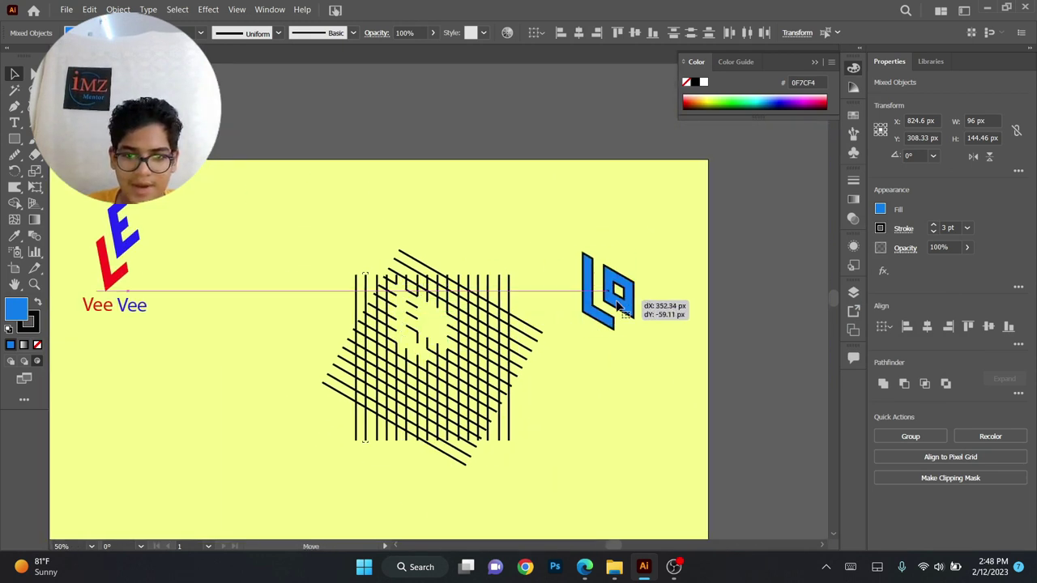
pyautogui.click(449, 356)
pyautogui.press('Delete')
pyautogui.moveTo(275, 191); pyautogui.dragTo(550, 483)
pyautogui.press('Delete')
# - Move the blue L and ring shapes beside the red and blue LE logo
pyautogui.moveTo(589, 205); pyautogui.dragTo(227, 251)
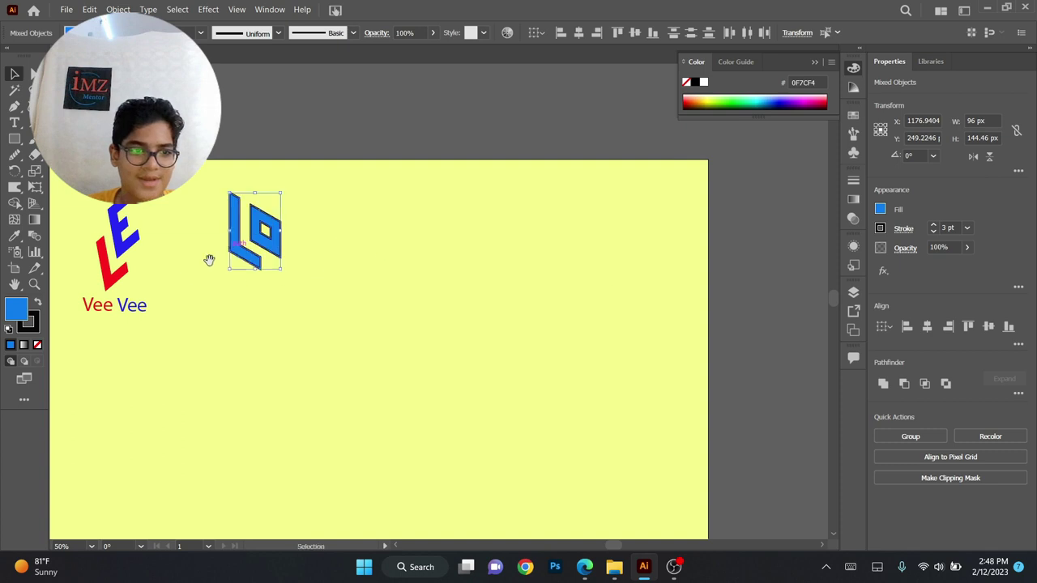
pyautogui.hscroll(-5, 300, 279)
pyautogui.scroll(1, 300, 280)
pyautogui.moveTo(440, 290); pyautogui.dragTo(386, 301)
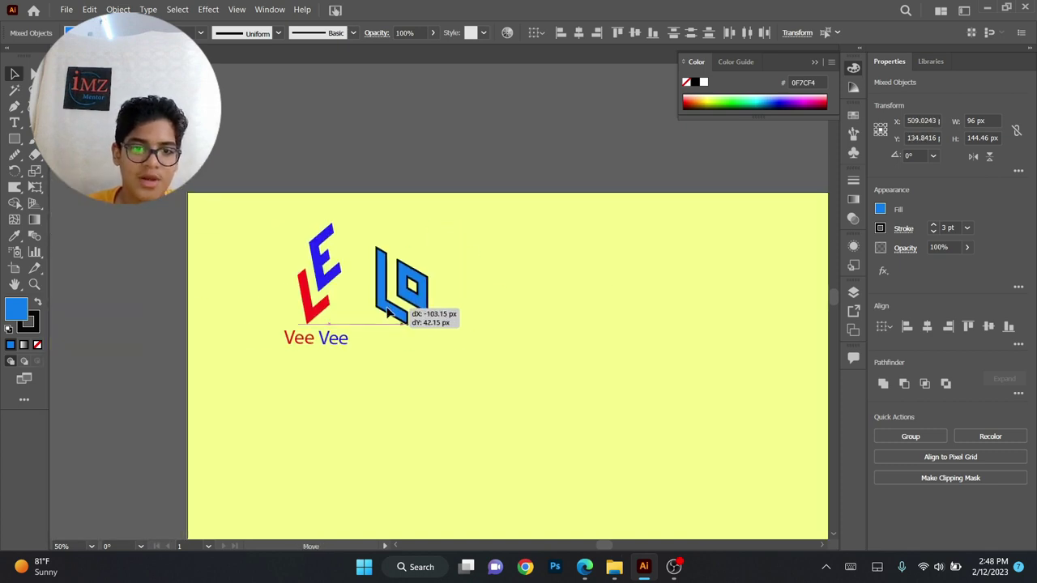
pyautogui.click(444, 171)
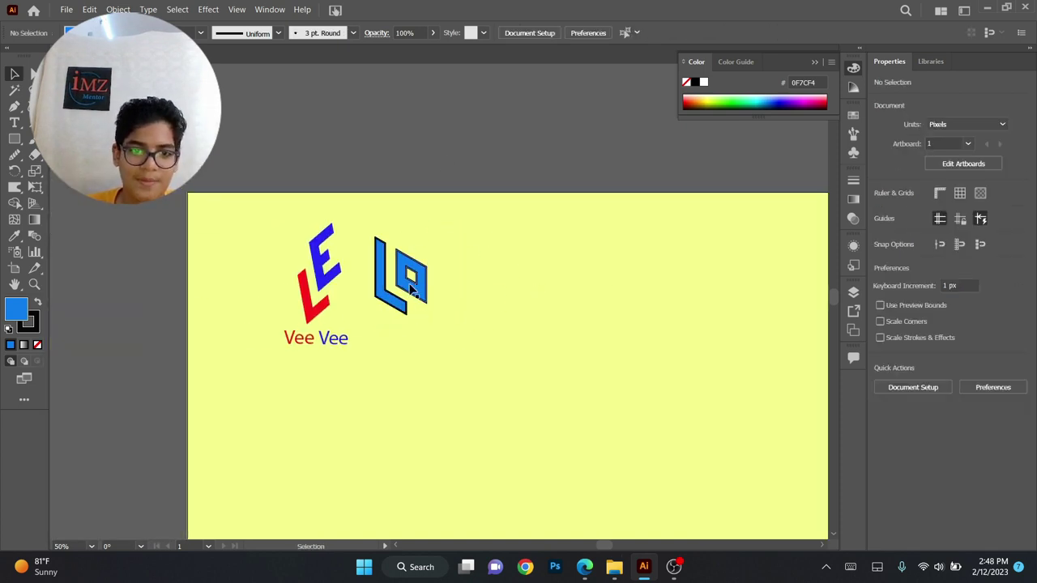
# - Delete the blue L shape and the blue ring shape beside the LE logo
pyautogui.click(385, 280)
pyautogui.press('Delete')
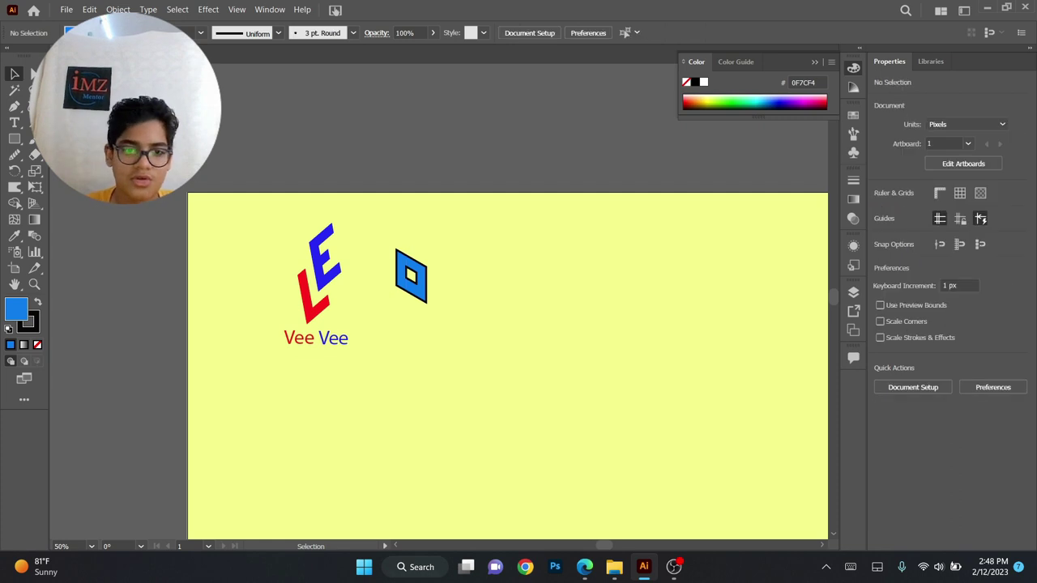
pyautogui.click(419, 290)
pyautogui.press('Delete')
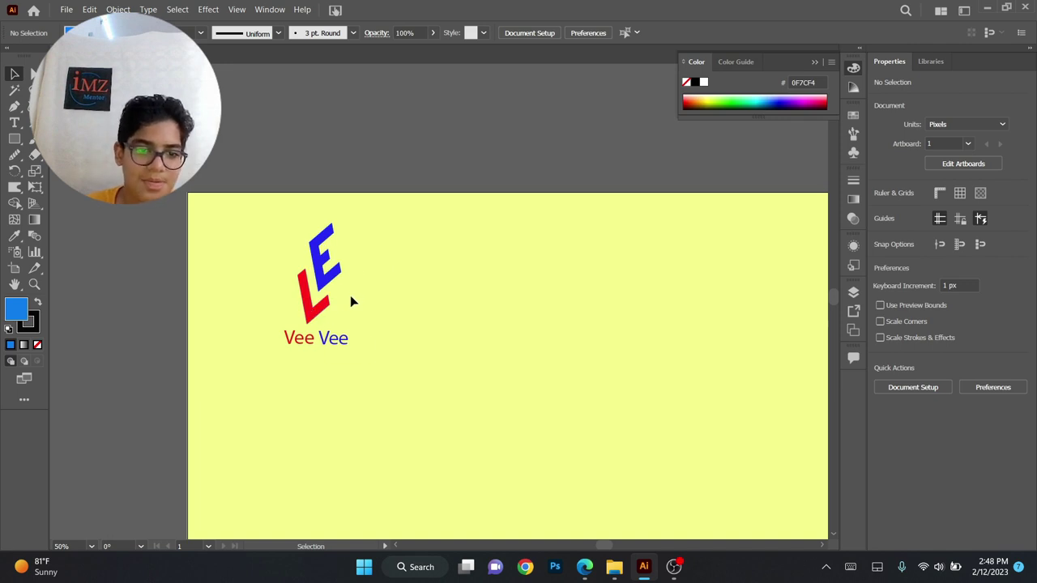
# - Draw a square about 191 px wide below the "Vee Vee" text
pyautogui.click(15, 140)
pyautogui.scroll(-2, 426, 346)
pyautogui.moveTo(348, 350); pyautogui.dragTo(423, 448)
pyautogui.press('v')
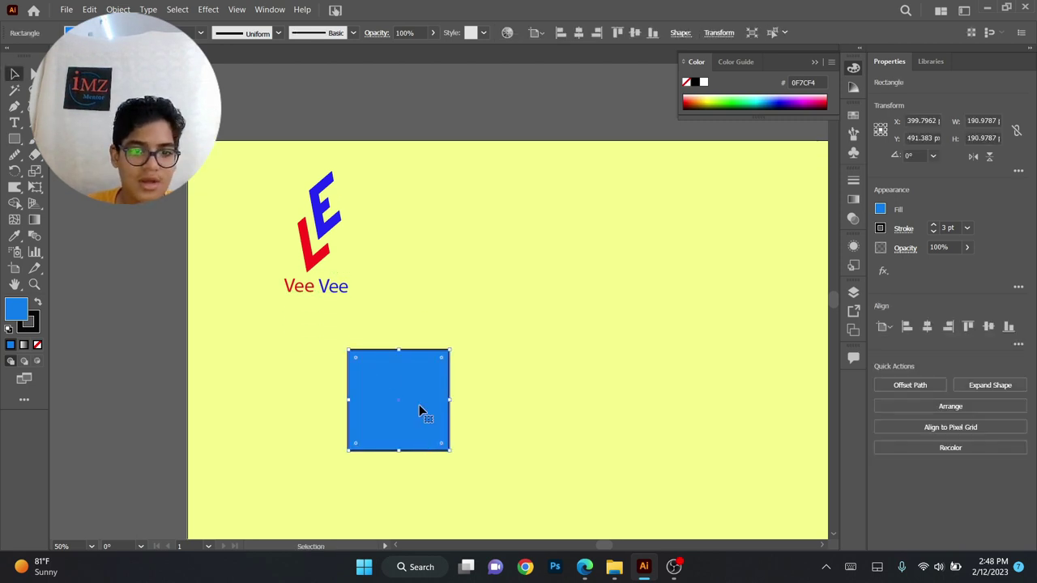
# - Round the blue square's corners and remove its stroke, shifting it slightly up and left
pyautogui.moveTo(442, 362)
pyautogui.mouseDown()
pyautogui.moveTo(416, 408)
pyautogui.moveTo(440, 372)
pyautogui.mouseUp()
pyautogui.moveTo(361, 398)
pyautogui.mouseDown()
pyautogui.moveTo(417, 421)
pyautogui.moveTo(347, 388)
pyautogui.mouseUp()
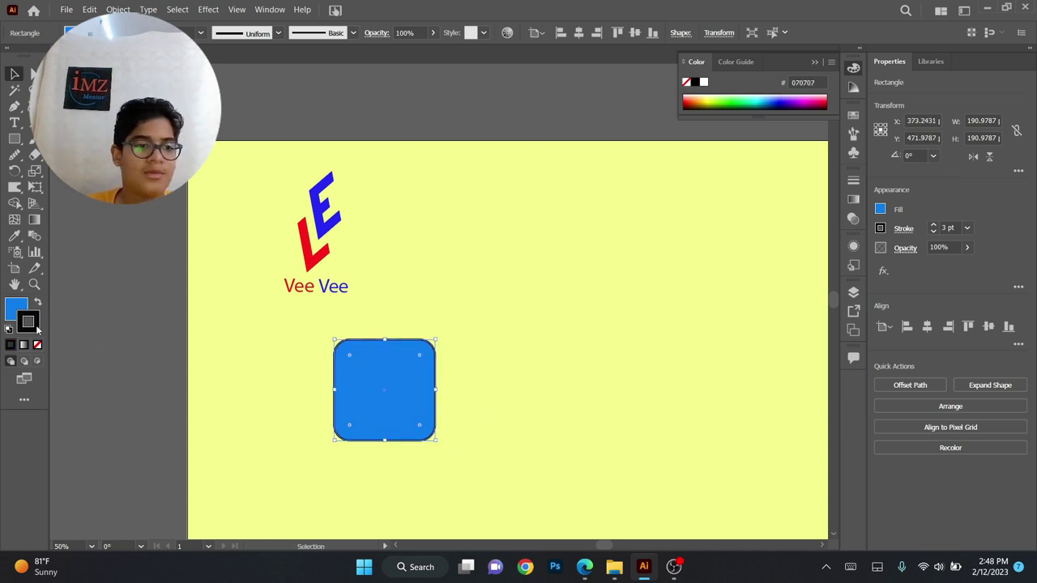
pyautogui.click(268, 186)
# - Move the red L and blue E together onto the blue rounded square
pyautogui.click(316, 260)
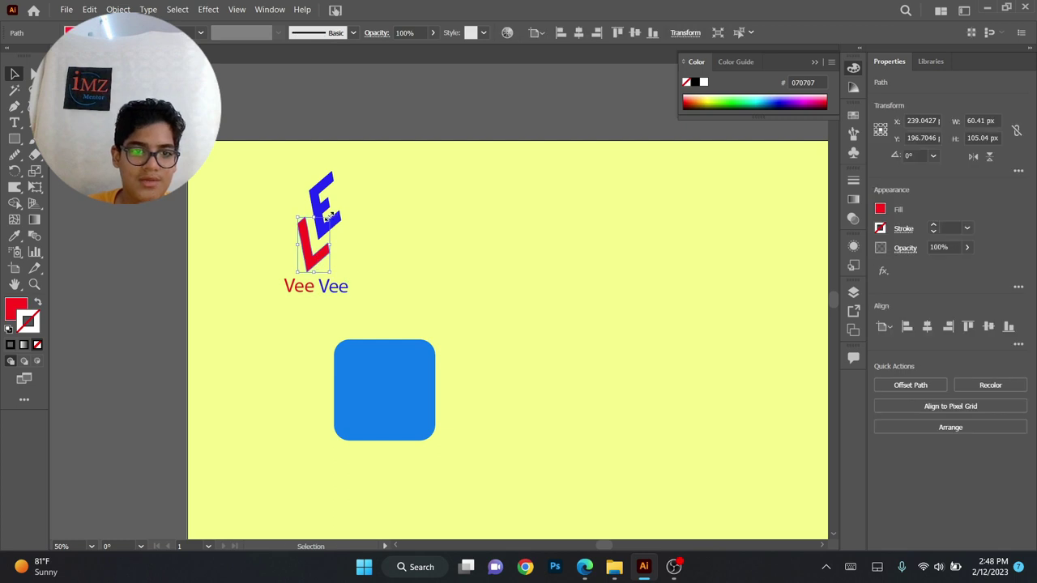
pyautogui.keyDown('shift'); pyautogui.click(333, 213); pyautogui.keyUp('shift')
pyautogui.moveTo(334, 217); pyautogui.dragTo(403, 393)
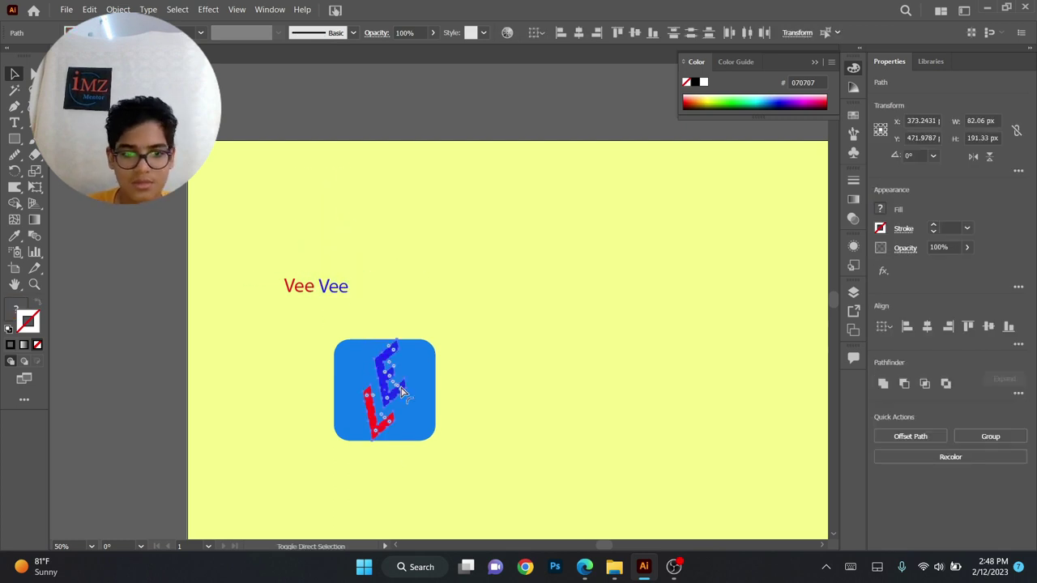
pyautogui.click(455, 107)
# - Enlarge the rounded square proportionally to about 215 px around the L and E
pyautogui.click(419, 430)
pyautogui.moveTo(435, 444); pyautogui.dragTo(429, 422)
pyautogui.hotkey('ctrl', 'z')
pyautogui.press('v')
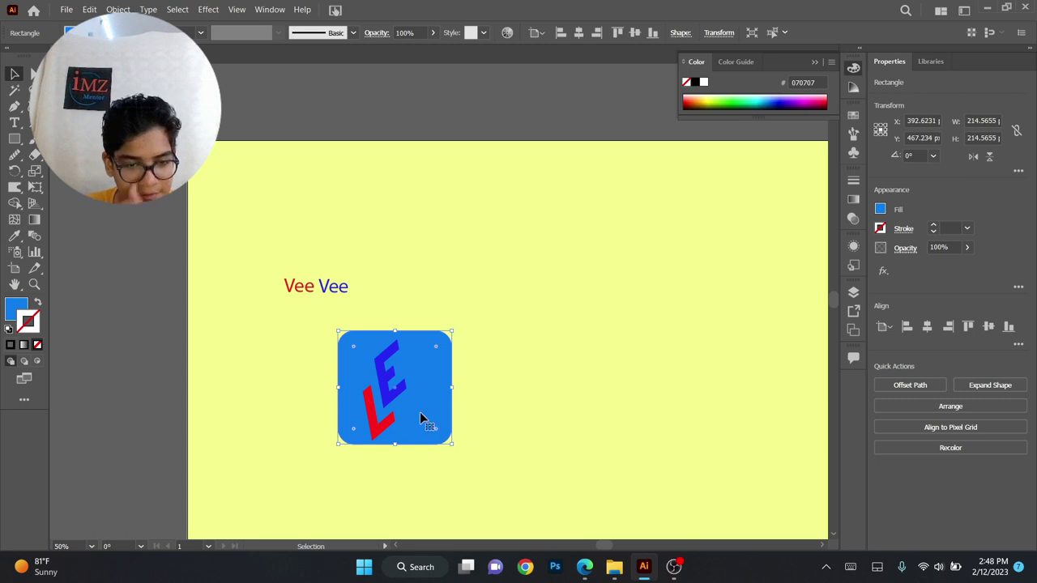
# - Fill the rounded square with black 000000
pyautogui.doubleClick(23, 310)
pyautogui.moveTo(608, 439); pyautogui.dragTo(576, 465)
pyautogui.click(897, 287)
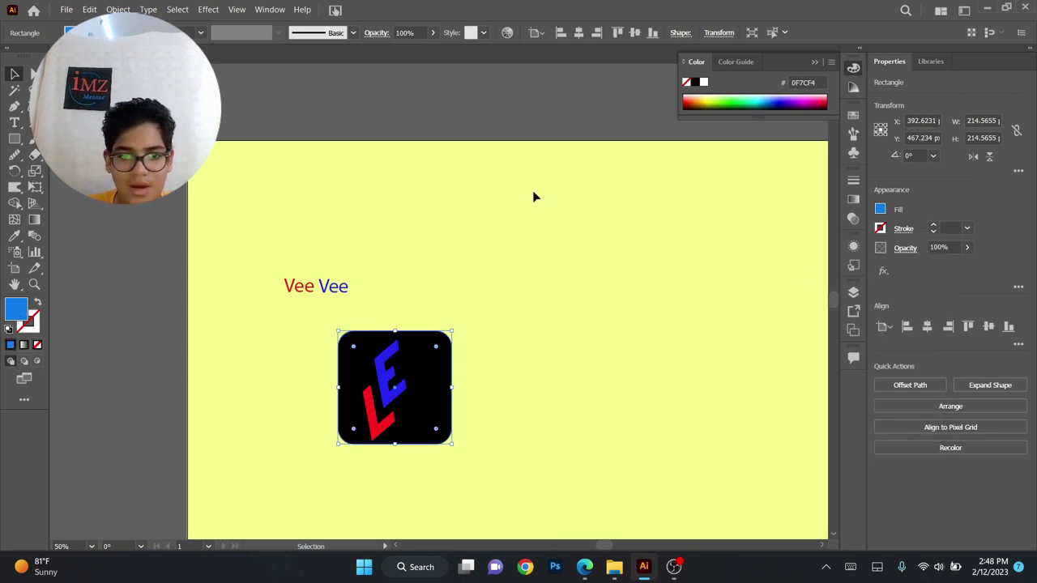
pyautogui.click(419, 114)
# - Centre the red L and blue E together within the black rounded square
pyautogui.click(397, 401)
pyautogui.hotkey('ctrl', 'z')
pyautogui.keyDown('shift'); pyautogui.click(377, 429); pyautogui.keyUp('shift')
pyautogui.moveTo(390, 391); pyautogui.dragTo(397, 393)
pyautogui.click(441, 243)
# - Duplicate the black rounded square to its right and fill the copy with off-white F9F9F9
pyautogui.click(437, 365)
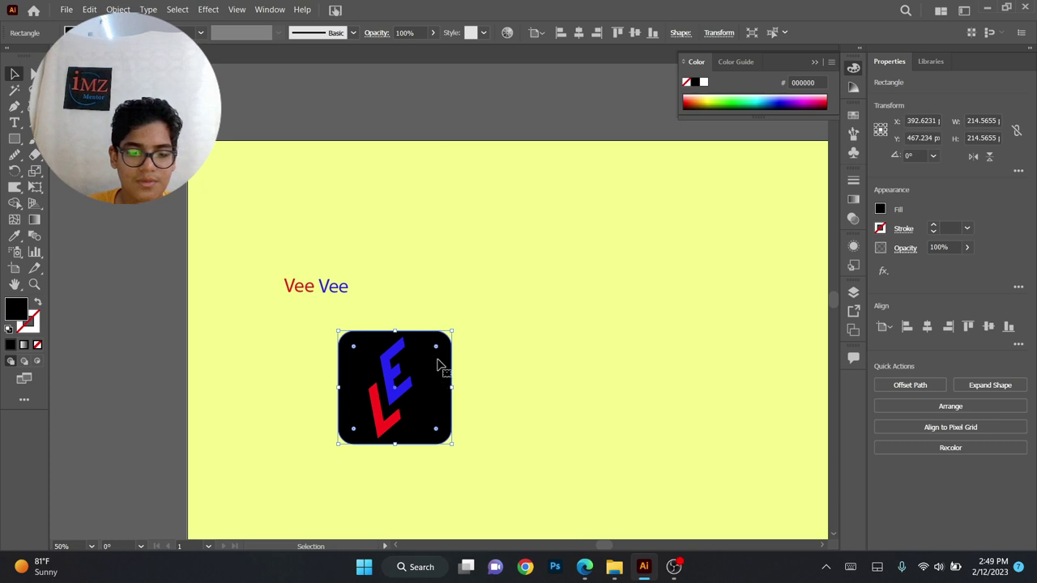
pyautogui.moveTo(451, 331); pyautogui.dragTo(452, 331)
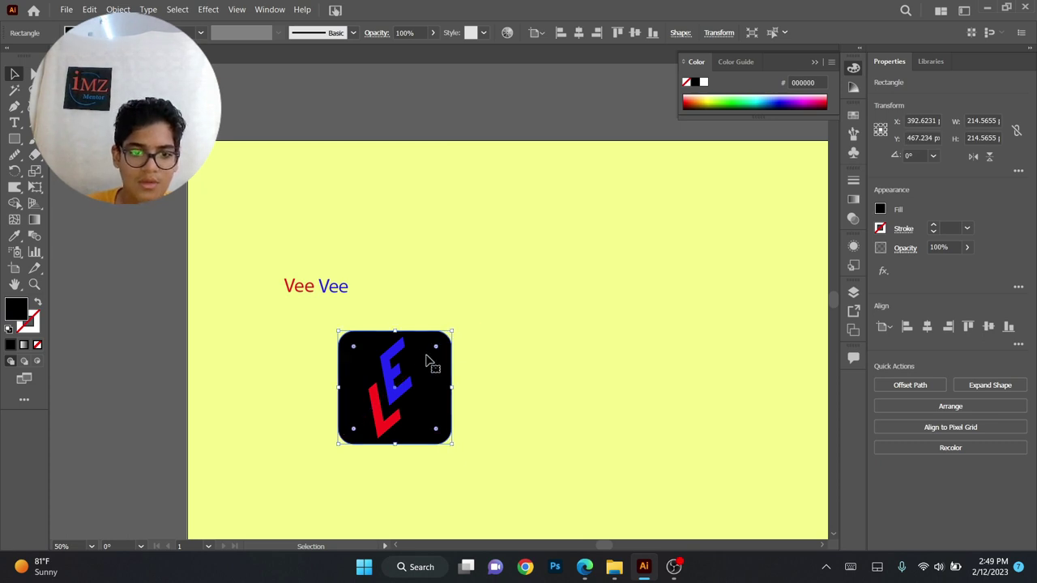
pyautogui.moveTo(432, 391); pyautogui.dragTo(564, 391)
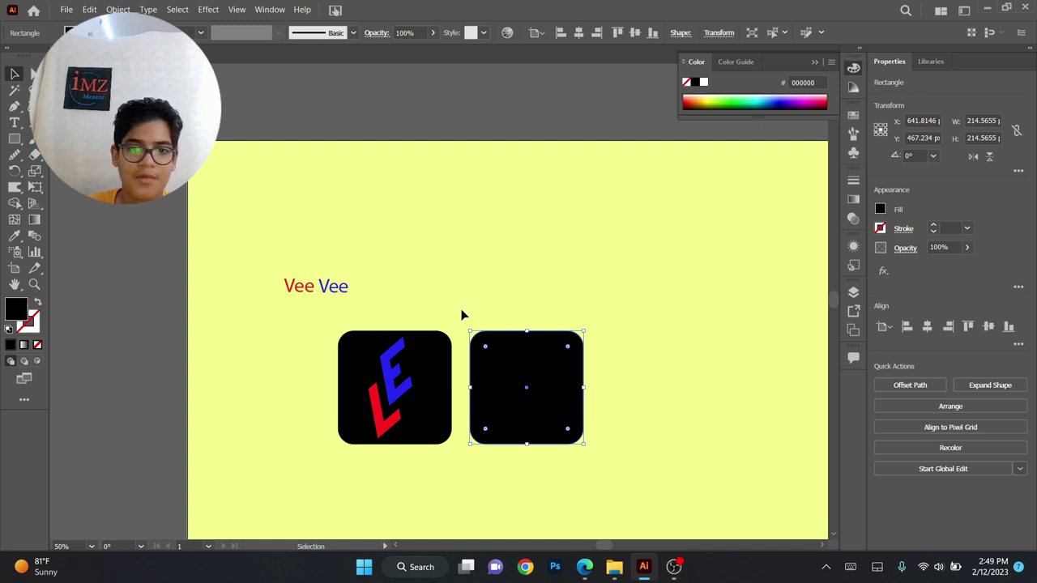
pyautogui.doubleClick(19, 315)
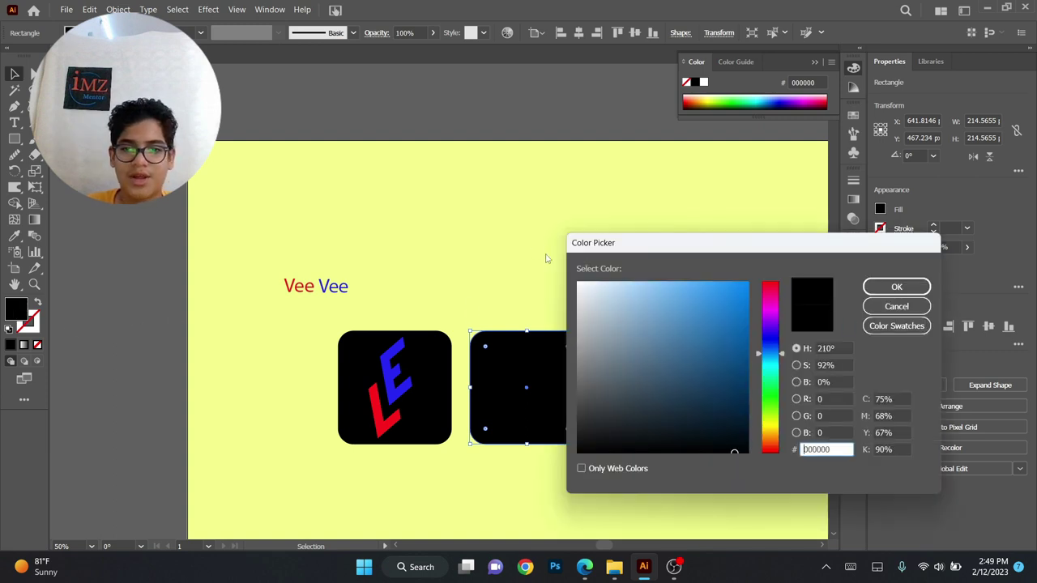
pyautogui.moveTo(607, 294); pyautogui.dragTo(470, 313)
pyautogui.click(880, 287)
# - Copy the L and E from the black square onto the centre of the off-white square
pyautogui.click(259, 392)
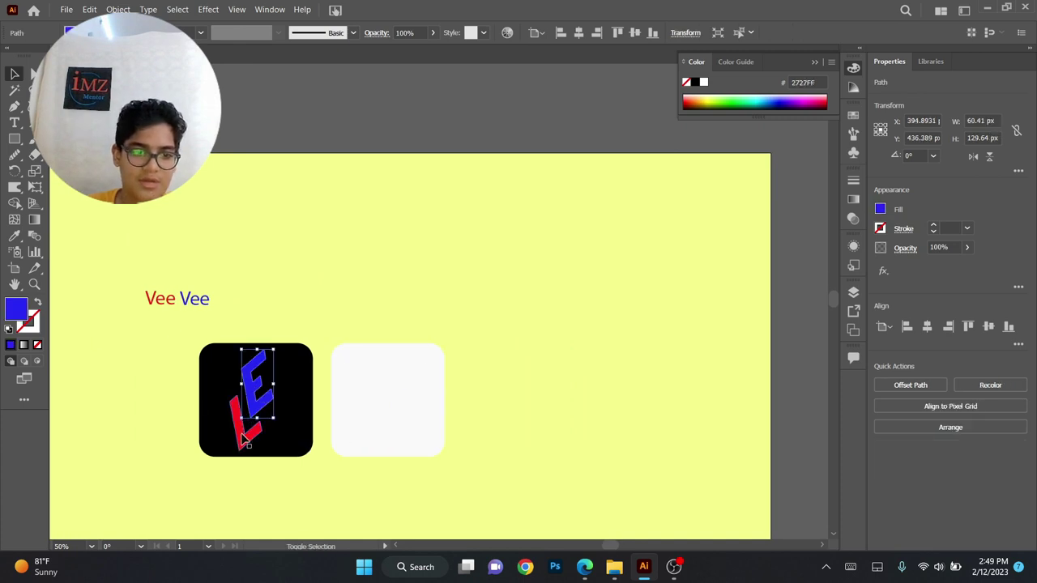
pyautogui.keyDown('shift'); pyautogui.click(249, 422); pyautogui.keyUp('shift')
pyautogui.moveTo(253, 399); pyautogui.dragTo(389, 397)
pyautogui.click(492, 366)
# - Duplicate the off-white rounded square to its right and fill the copy with light blue 56ADFC
pyautogui.hscroll(3, 492, 365)
pyautogui.click(437, 377)
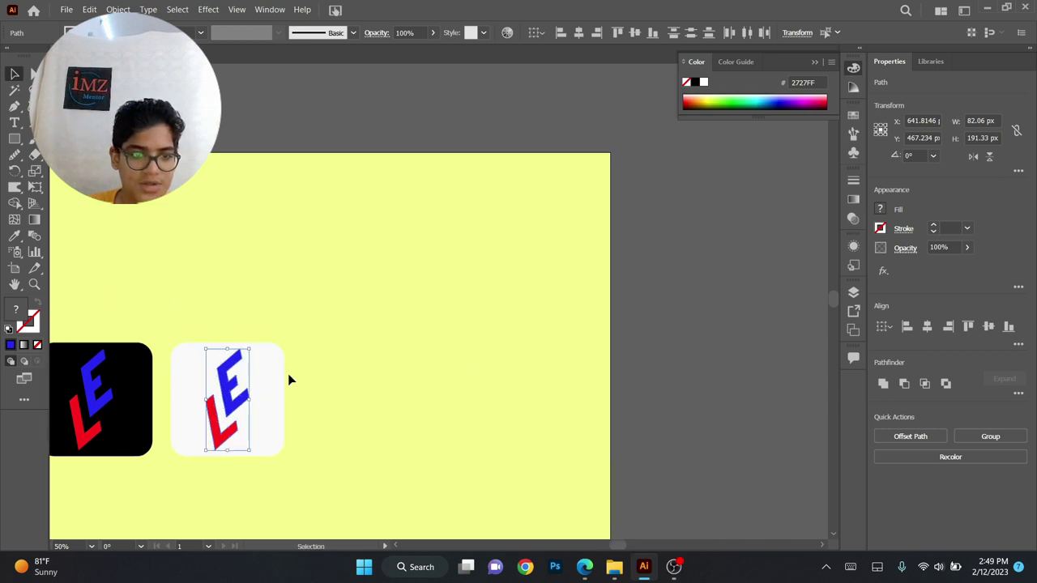
pyautogui.moveTo(274, 380); pyautogui.dragTo(405, 382)
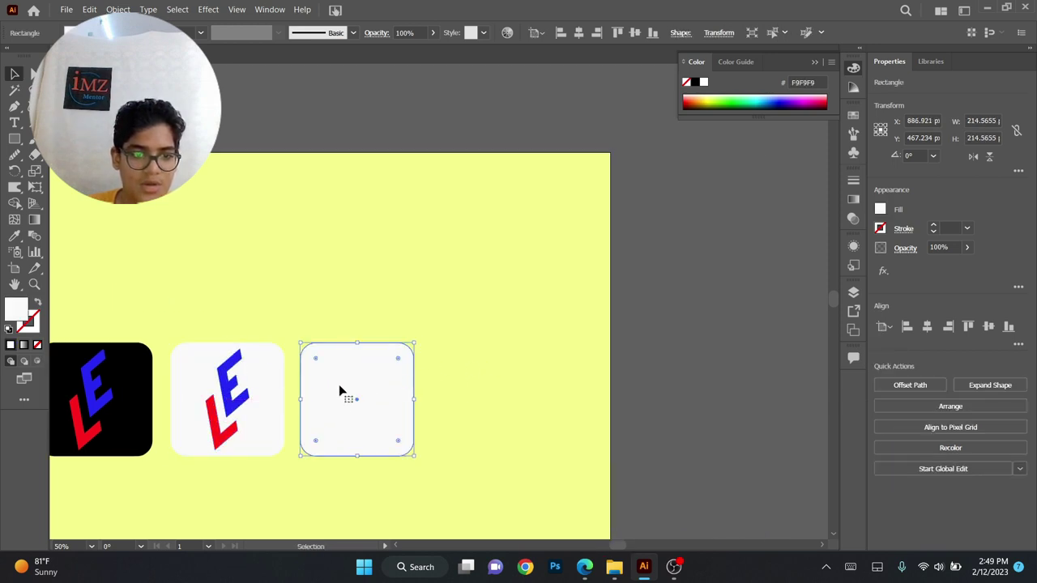
pyautogui.doubleClick(16, 310)
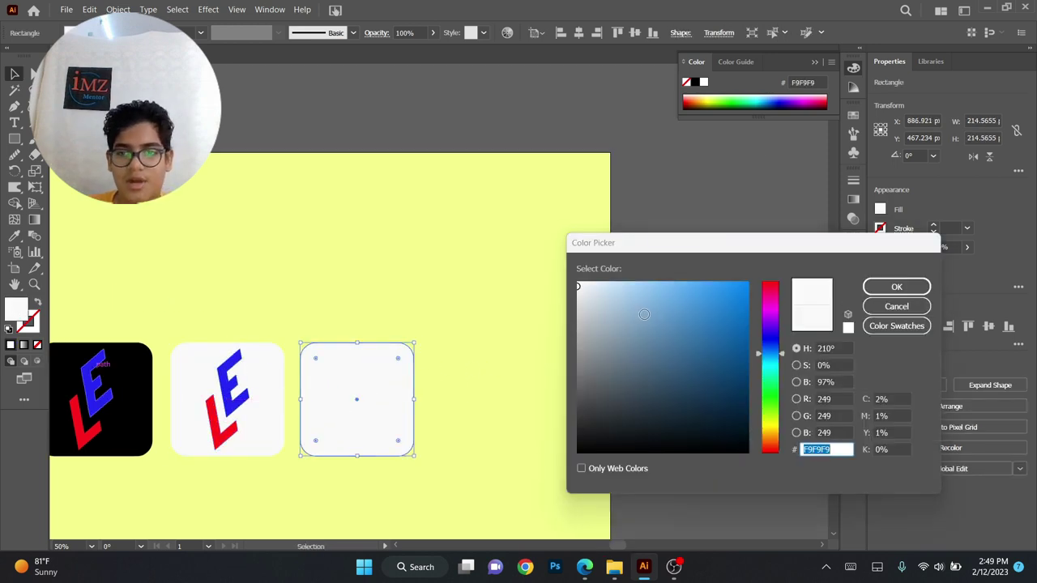
pyautogui.click(690, 302)
pyautogui.click(729, 285)
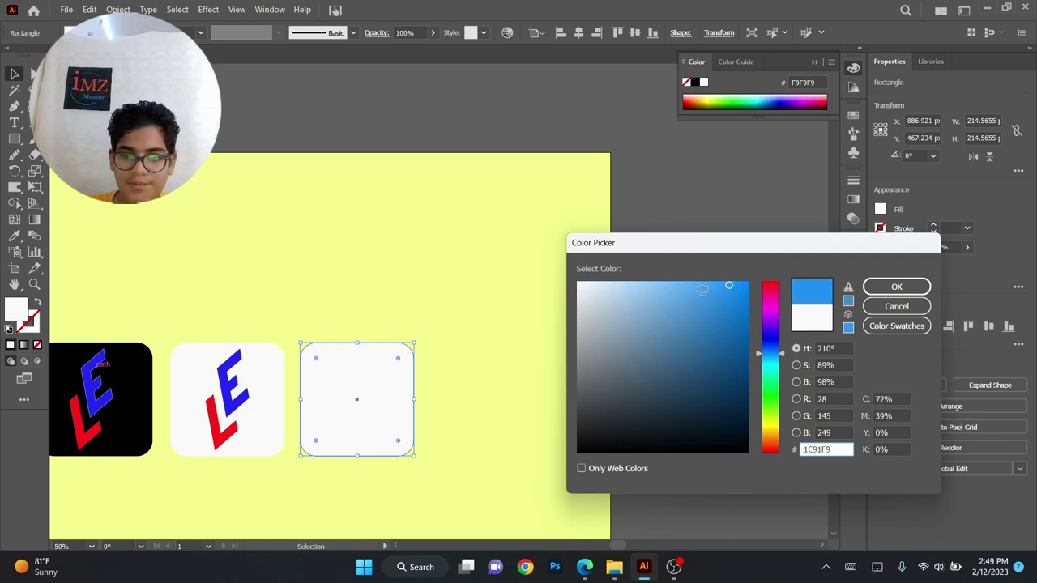
pyautogui.click(690, 283)
pyautogui.click(896, 286)
# - Copy the L and E from the off-white square onto the light blue square
pyautogui.click(225, 411)
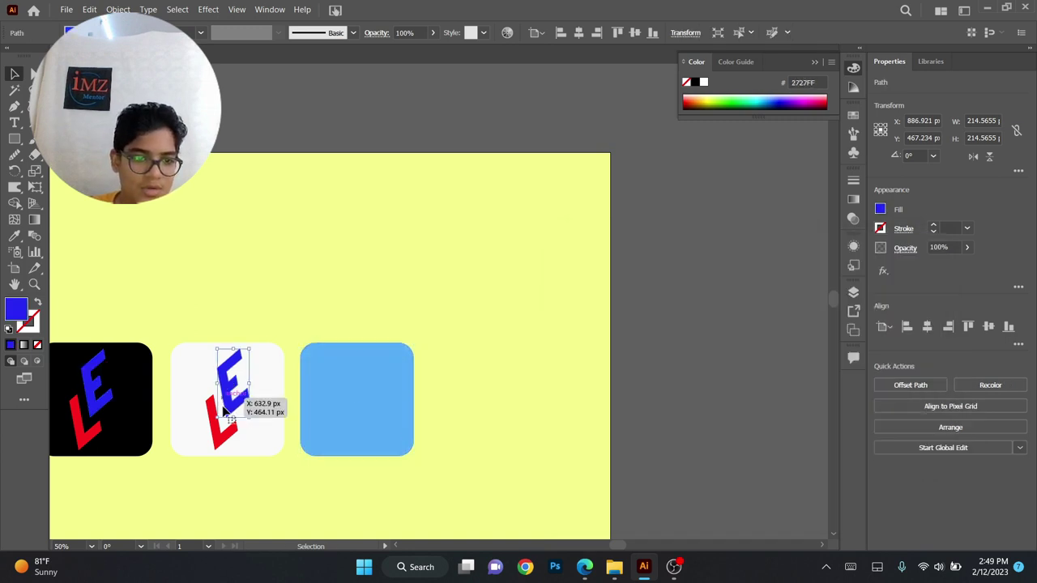
pyautogui.keyDown('shift'); pyautogui.click(216, 433); pyautogui.keyUp('shift')
pyautogui.moveTo(226, 407); pyautogui.dragTo(518, 409)
# - Duplicate the light blue rounded square to its right and fill the copy with light red F95A5A
pyautogui.click(399, 409)
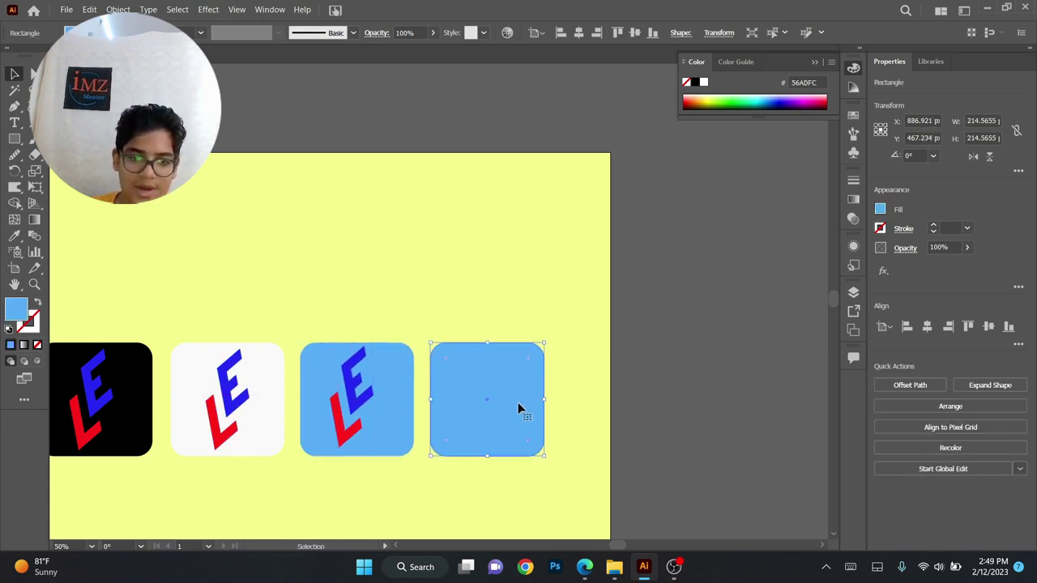
pyautogui.doubleClick(10, 308)
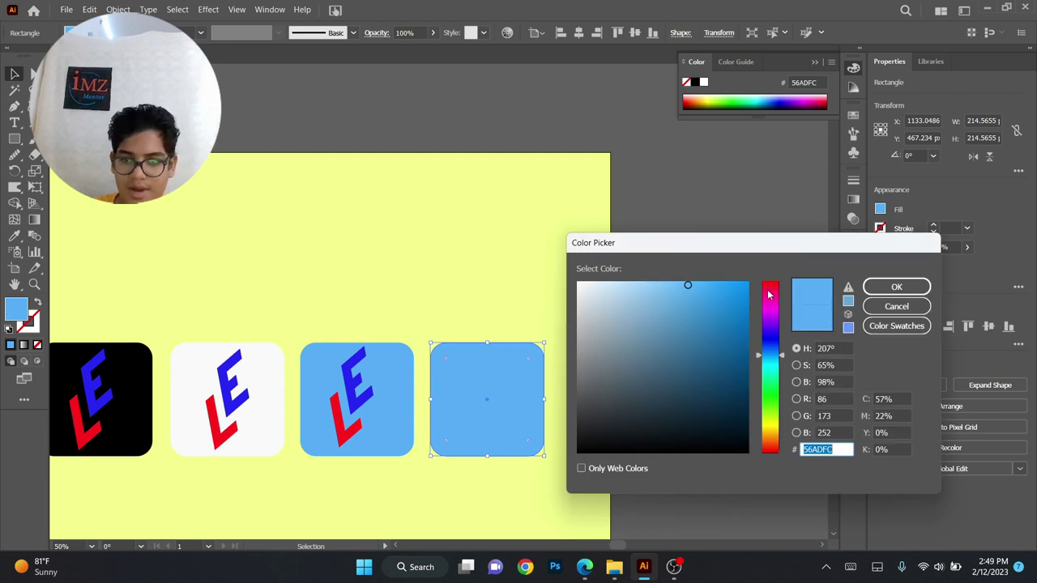
pyautogui.click(767, 290)
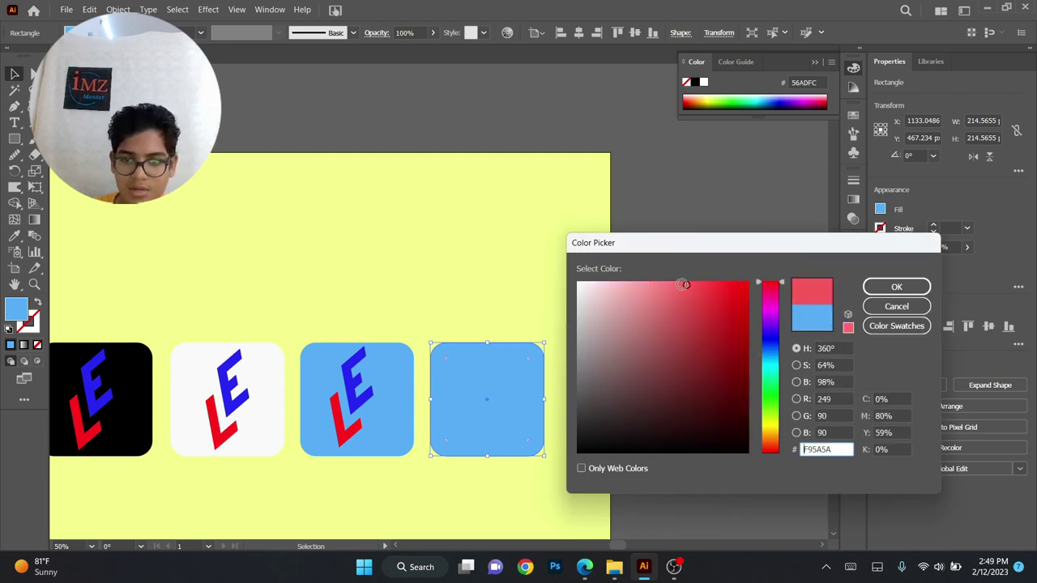
pyautogui.click(895, 287)
# - Copy the L and E from the light blue square onto the centre of the light red square
pyautogui.click(340, 418)
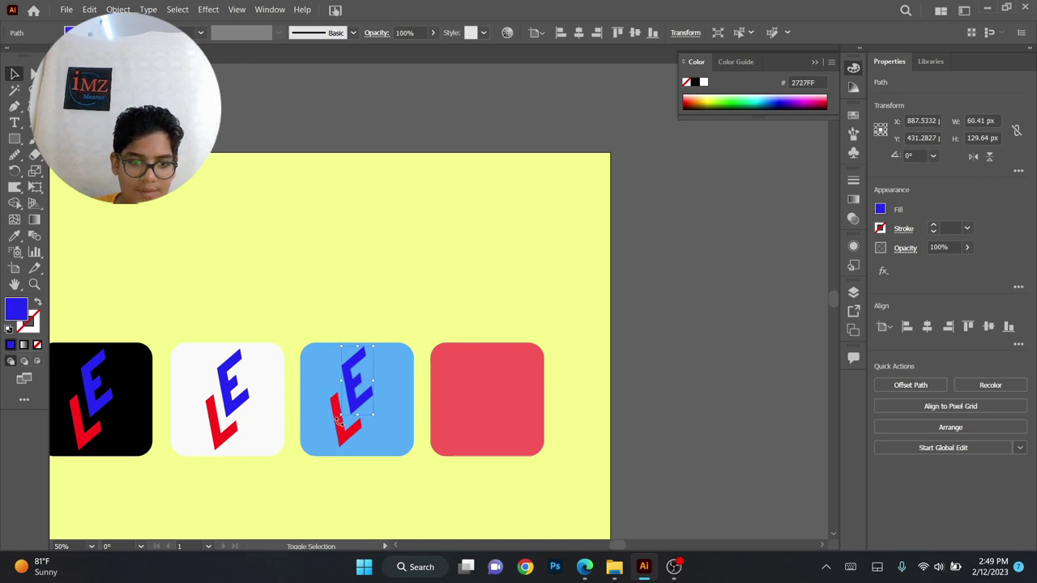
pyautogui.keyDown('shift'); pyautogui.click(340, 419); pyautogui.keyUp('shift')
pyautogui.moveTo(353, 401); pyautogui.dragTo(483, 401)
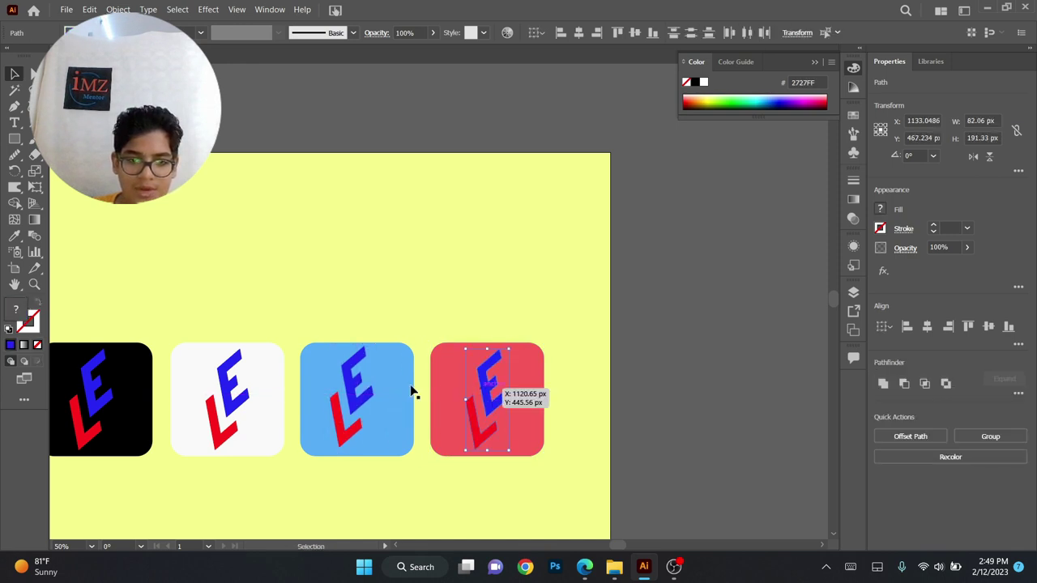
# - Move the light blue square with its L and E to the left of the black square
pyautogui.moveTo(298, 363); pyautogui.dragTo(491, 370)
pyautogui.click(558, 403)
pyautogui.keyDown('shift'); pyautogui.click(537, 438); pyautogui.keyUp('shift')
pyautogui.keyDown('shift'); pyautogui.click(585, 405); pyautogui.keyUp('shift')
pyautogui.keyDown('shift'); pyautogui.click(549, 433); pyautogui.keyUp('shift')
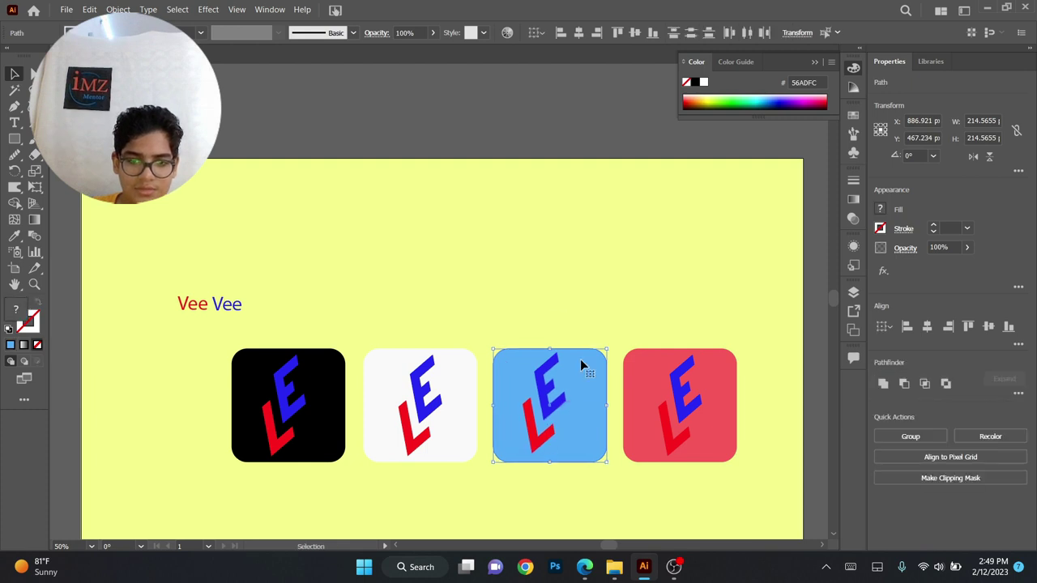
pyautogui.click(581, 330)
pyautogui.moveTo(581, 435); pyautogui.dragTo(180, 422)
# - Move the light red square with its L and E next to the off-white square and select all four tiles
pyautogui.click(646, 396)
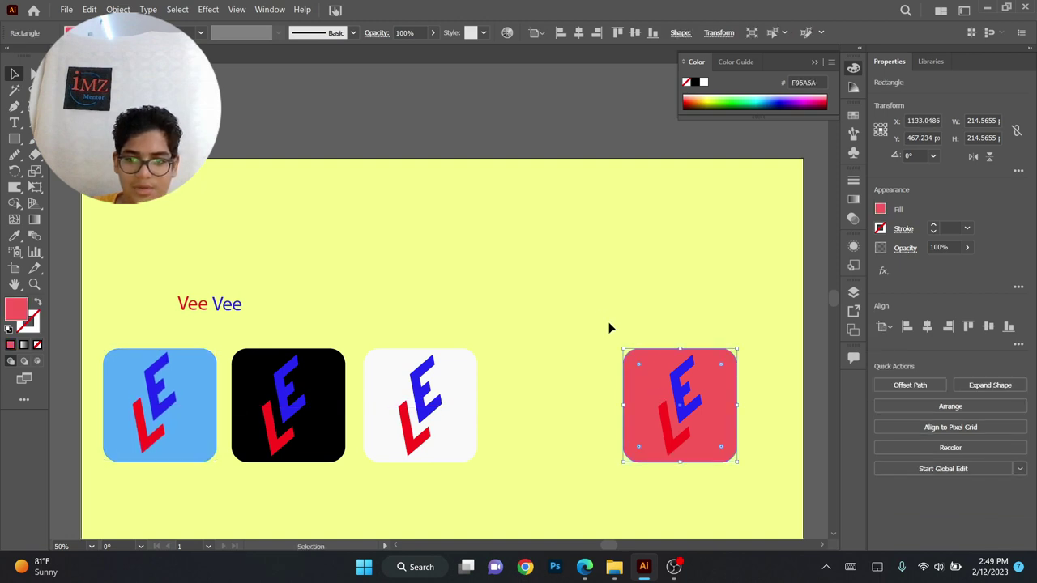
pyautogui.moveTo(703, 403); pyautogui.dragTo(575, 404)
pyautogui.moveTo(157, 410); pyautogui.dragTo(124, 410)
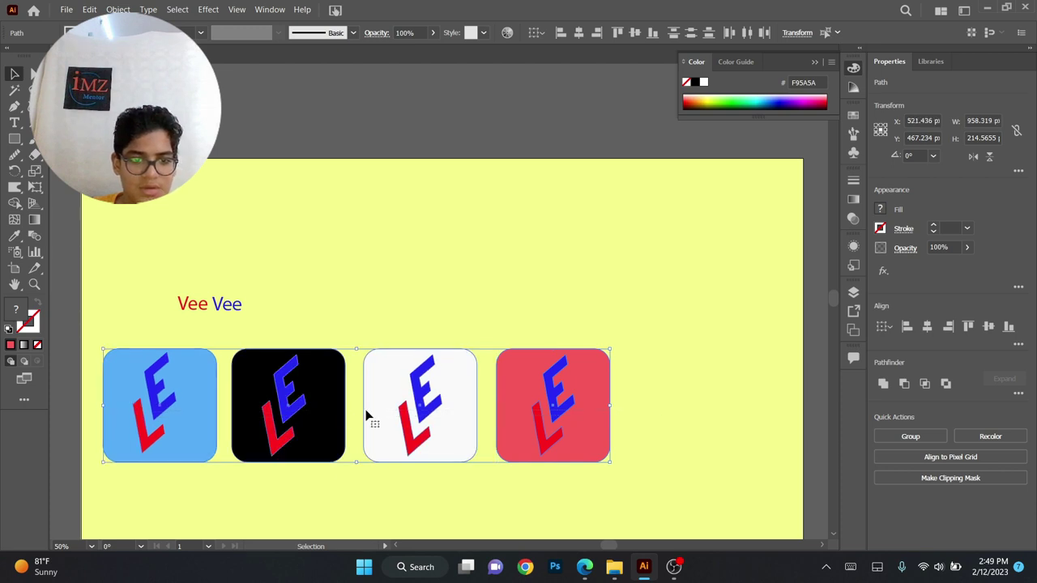
# - Move the four tiles with their letters to the lower middle of the yellow artboard
pyautogui.moveTo(388, 416); pyautogui.dragTo(469, 421)
pyautogui.scroll(-3, 483, 410)
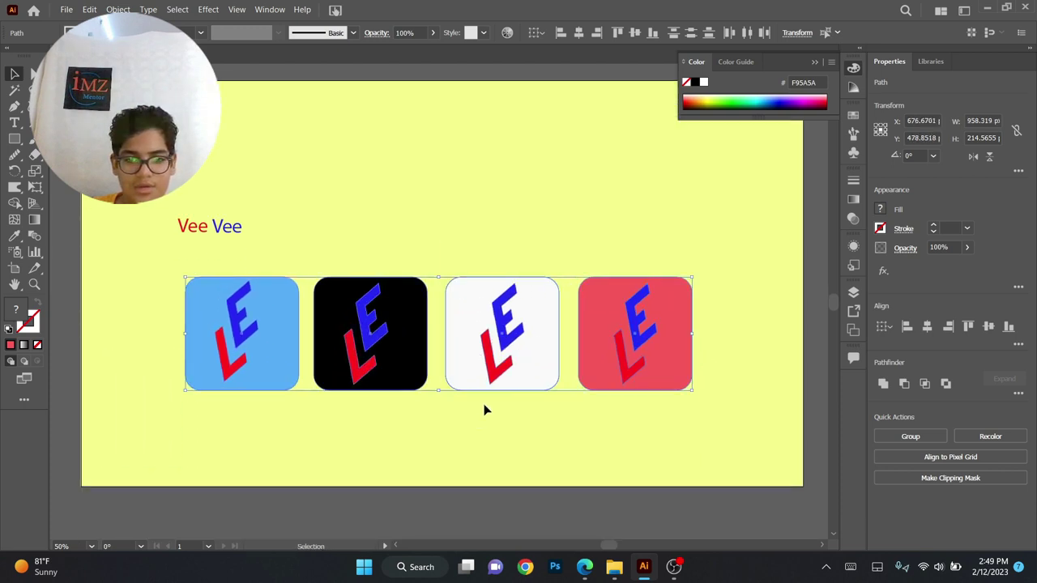
pyautogui.scroll(2, 467, 274)
pyautogui.moveTo(464, 356); pyautogui.dragTo(460, 393)
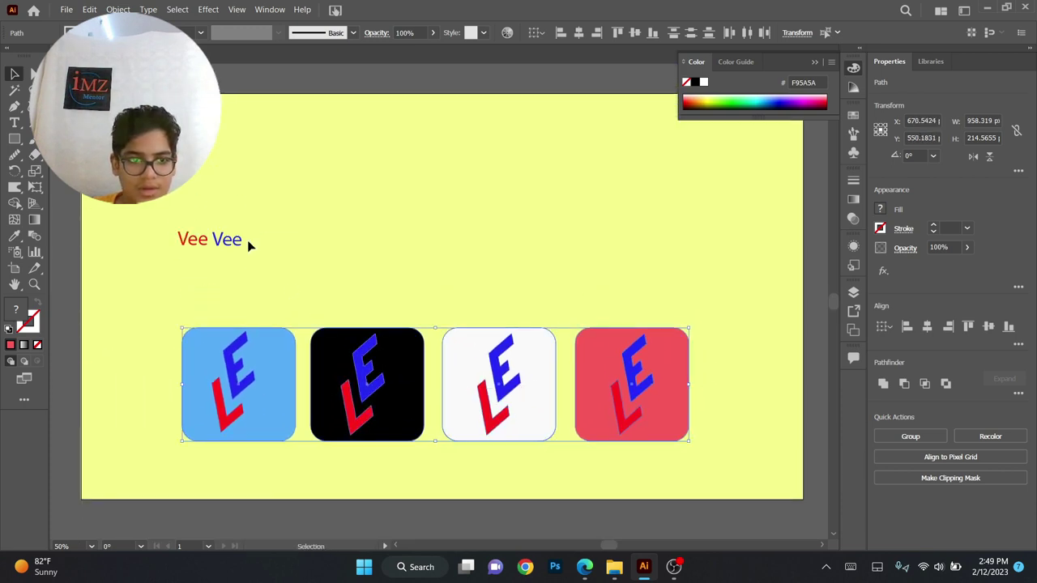
pyautogui.click(238, 240)
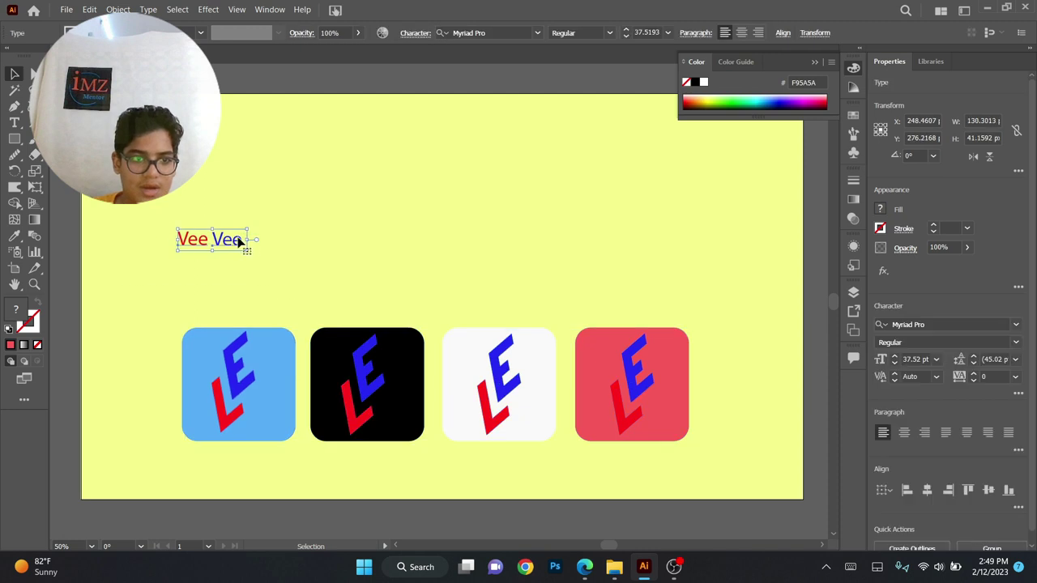
# - Copy the L and E from the off-white square to the space above the tiles, enlarge them and reposition the E beside the L
pyautogui.click(503, 372)
pyautogui.keyDown('shift'); pyautogui.click(494, 420); pyautogui.keyUp('shift')
pyautogui.moveTo(518, 420); pyautogui.dragTo(505, 270)
pyautogui.click(393, 166)
pyautogui.moveTo(454, 199); pyautogui.dragTo(460, 224)
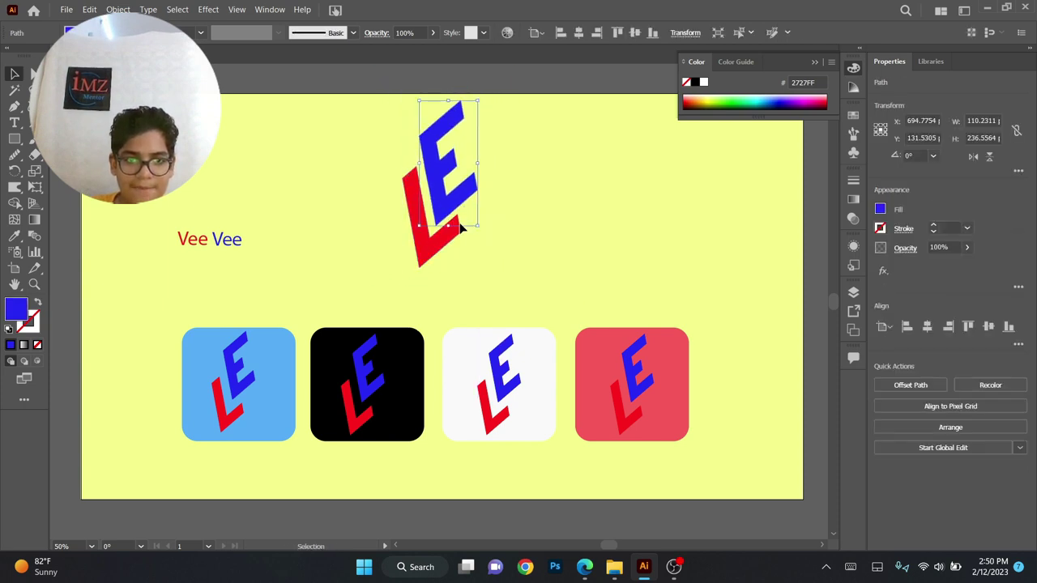
pyautogui.press('z')
pyautogui.click(457, 191)
pyautogui.press('v')
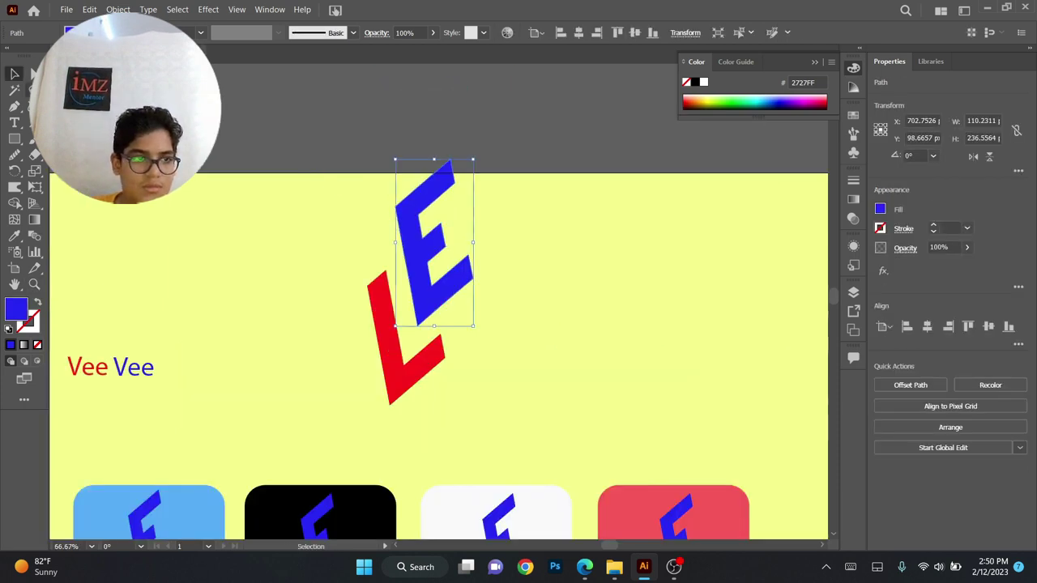
pyautogui.click(445, 314)
# - Scale the large L and E down together to a little over half size and move them over the upper artboard
pyautogui.click(416, 370)
pyautogui.keyDown('shift'); pyautogui.click(427, 296); pyautogui.keyUp('shift')
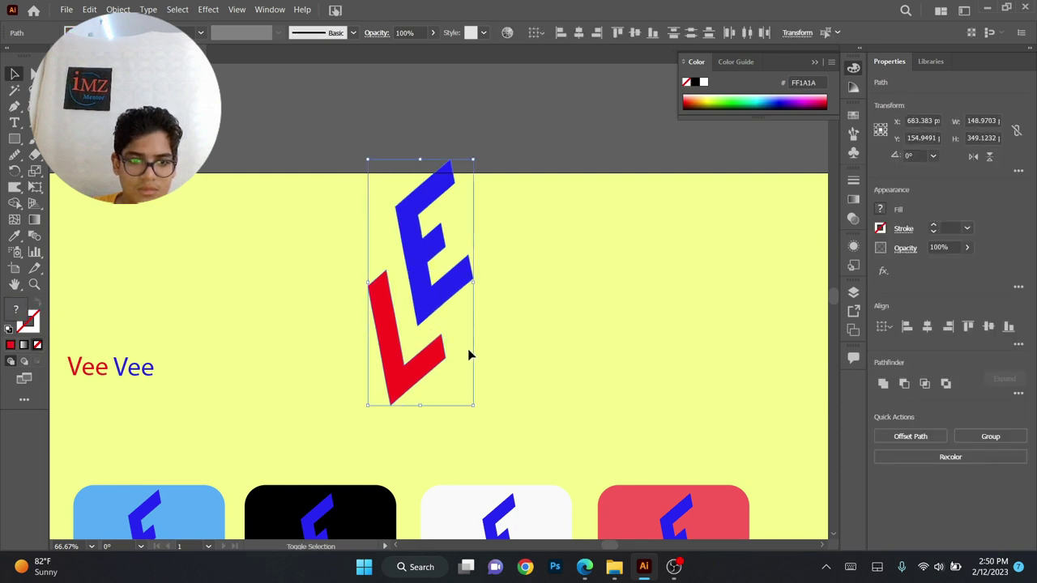
pyautogui.moveTo(476, 407); pyautogui.dragTo(440, 357)
pyautogui.moveTo(428, 284); pyautogui.dragTo(346, 279)
# - Move both Vee words under the large LE logo and enlarge them to about 51 pt
pyautogui.moveTo(165, 361); pyautogui.dragTo(531, 404)
pyautogui.hotkey('ctrl', 'z')
pyautogui.keyDown('shift'); pyautogui.click(267, 377); pyautogui.keyUp('shift')
pyautogui.moveTo(312, 377); pyautogui.dragTo(557, 412)
pyautogui.keyDown('shift'); pyautogui.click(491, 316); pyautogui.keyUp('shift')
pyautogui.moveTo(498, 272); pyautogui.dragTo(484, 273)
pyautogui.hotkey('ctrl', 'z')
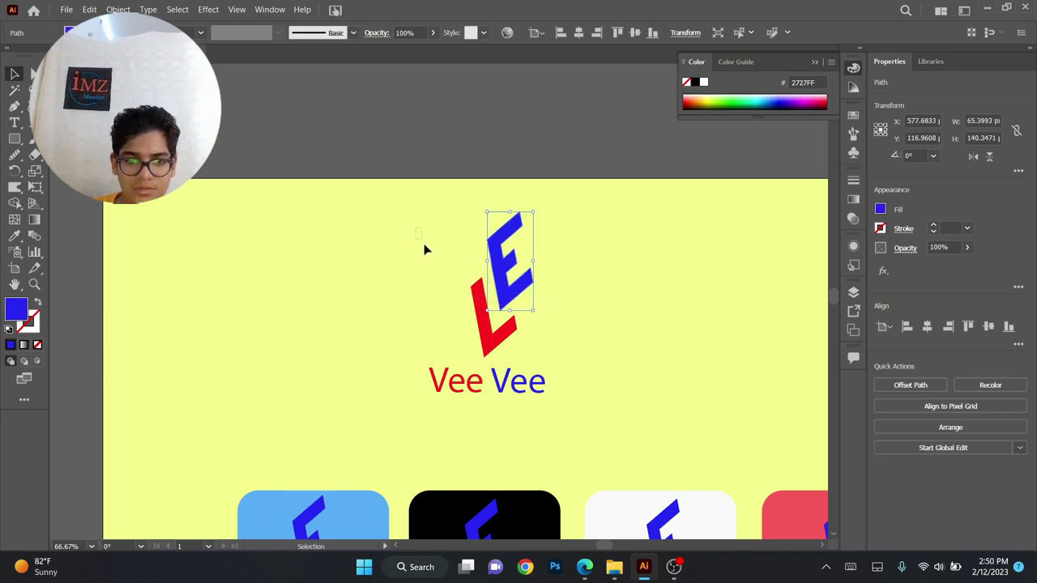
# - Adjust the position of the L and E so the logo sits centred above the Vee Vee text
pyautogui.moveTo(617, 410); pyautogui.dragTo(617, 410)
pyautogui.moveTo(489, 325); pyautogui.dragTo(364, 329)
pyautogui.click(428, 306)
pyautogui.moveTo(300, 234); pyautogui.dragTo(430, 380)
pyautogui.moveTo(357, 341); pyautogui.dragTo(402, 355)
pyautogui.hotkey('ctrl', 'z')
pyautogui.moveTo(466, 352); pyautogui.dragTo(400, 365)
pyautogui.moveTo(382, 326); pyautogui.dragTo(495, 344)
# - Duplicate the LE logo together with its Vee Vee text to the right of the original
pyautogui.moveTo(135, 231); pyautogui.dragTo(331, 447)
pyautogui.click(249, 375)
pyautogui.moveTo(245, 373); pyautogui.dragTo(315, 389)
pyautogui.click(421, 348)
# - Swap the letter colours of the duplicated logo, sampling blue 2727FF for the L and red FF1A1A for the E
pyautogui.click(503, 347)
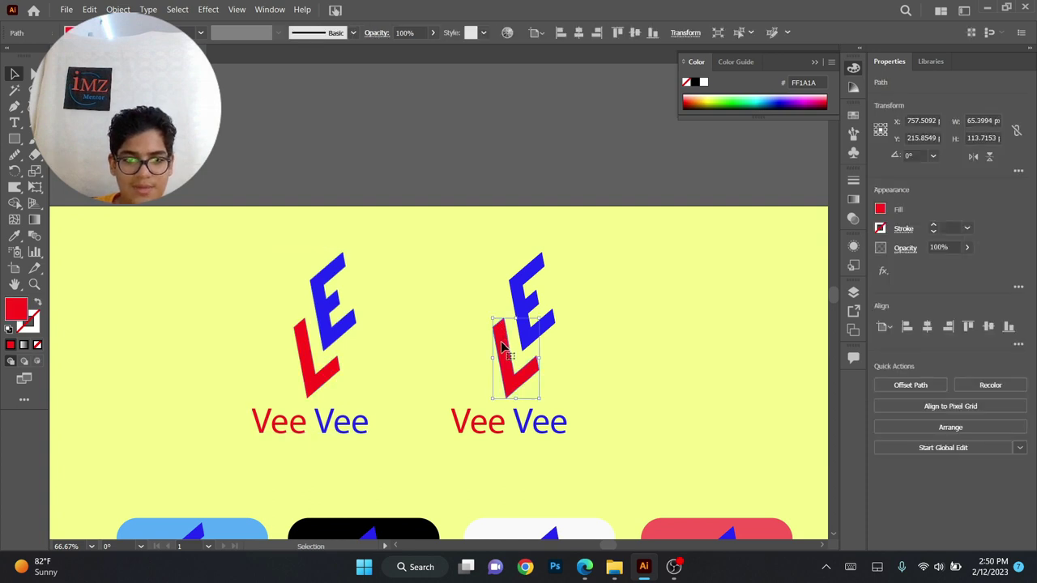
pyautogui.click(522, 293)
pyautogui.click(613, 332)
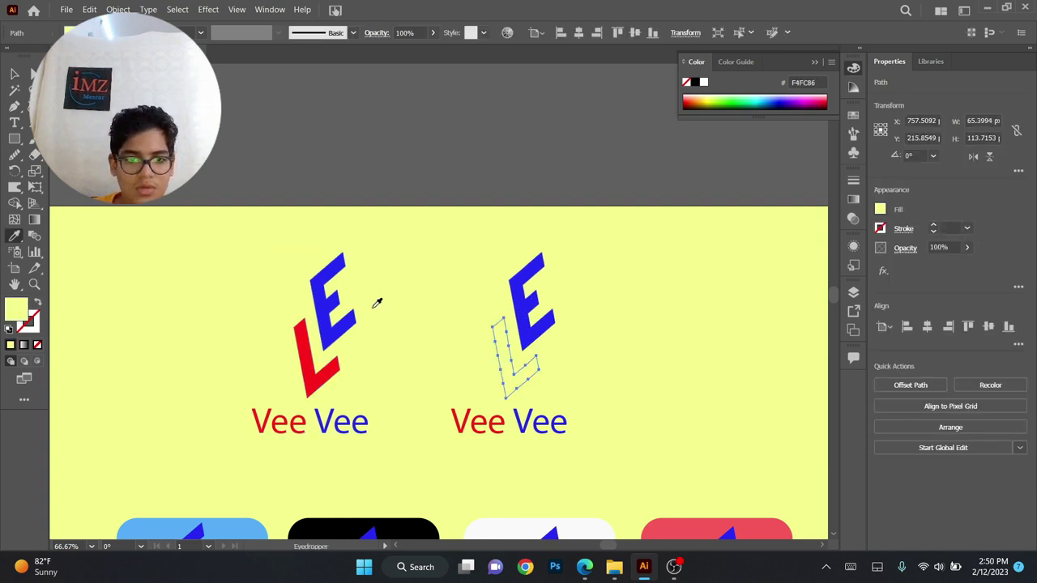
pyautogui.click(528, 322)
pyautogui.click(13, 75)
pyautogui.click(526, 290)
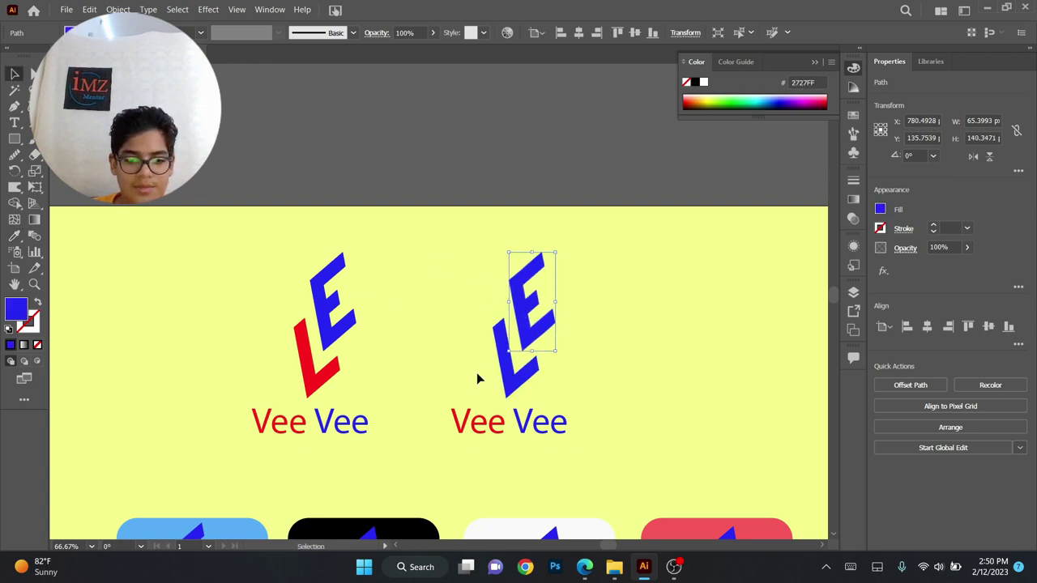
pyautogui.press('i')
pyautogui.click(470, 407)
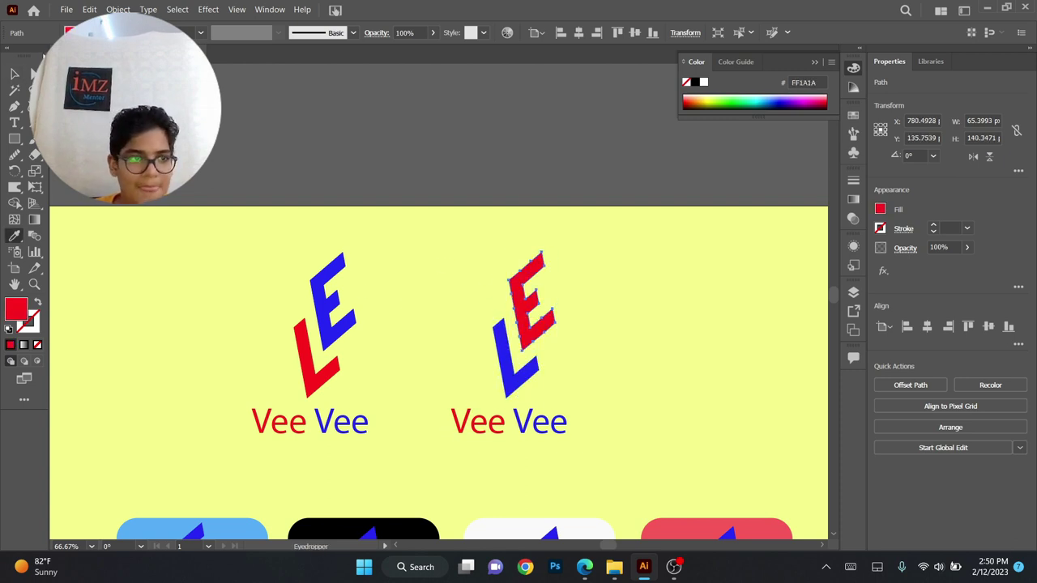
pyautogui.press('v')
pyautogui.click(657, 480)
# - Recolour the duplicated text with sampled colours, the first Vee in blue 2727FF and the second Vee in red FF1A1A
pyautogui.click(510, 428)
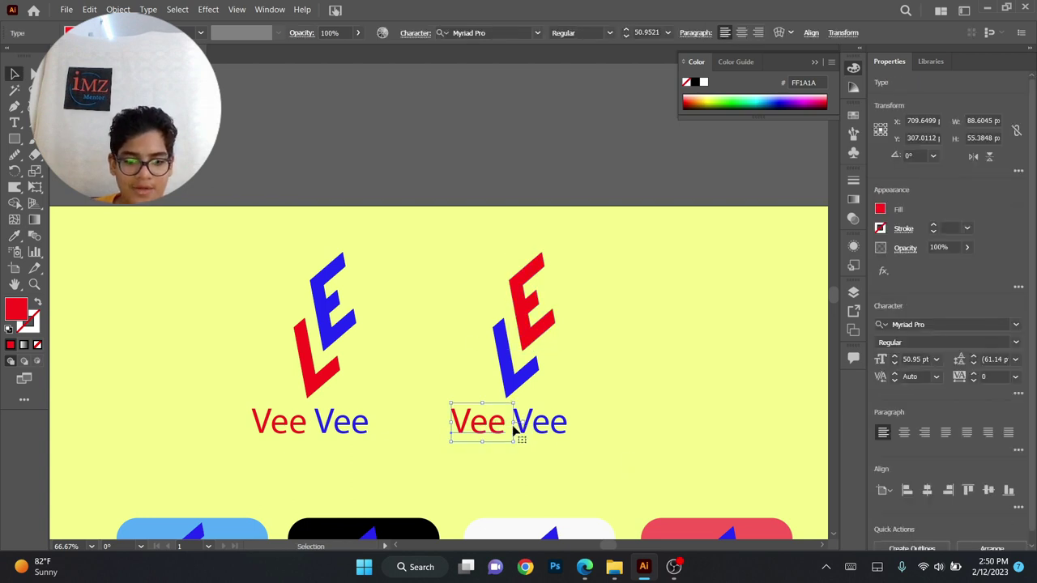
pyautogui.press('i')
pyautogui.click(530, 412)
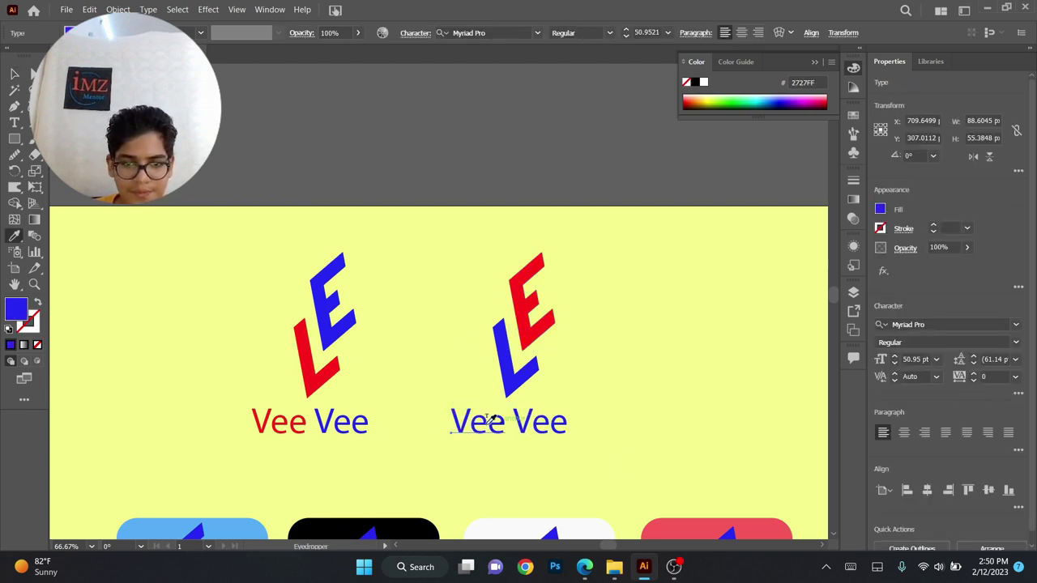
pyautogui.press('v')
pyautogui.click(554, 425)
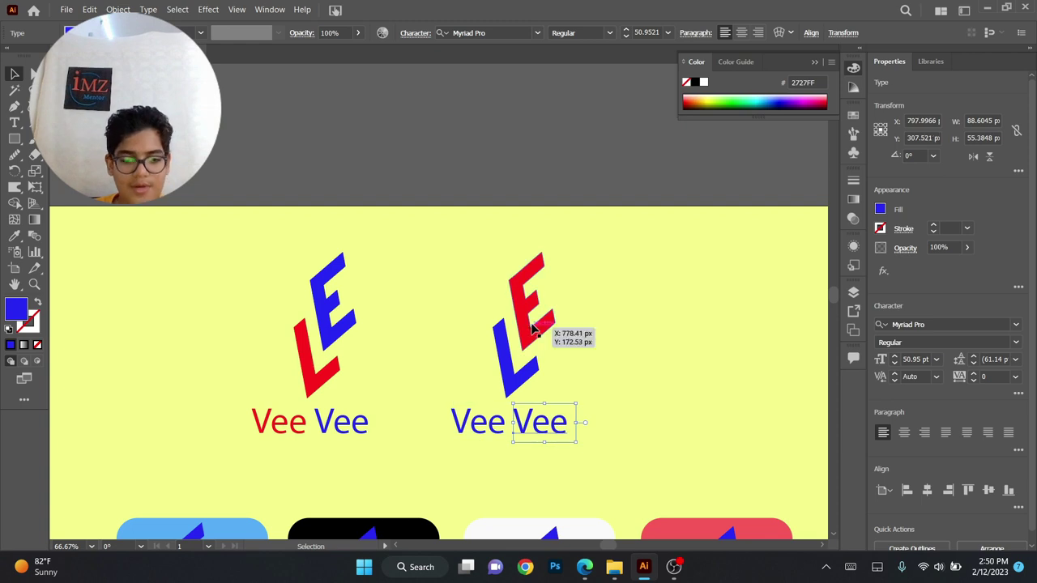
pyautogui.press('i')
pyautogui.click(528, 299)
pyautogui.click(15, 75)
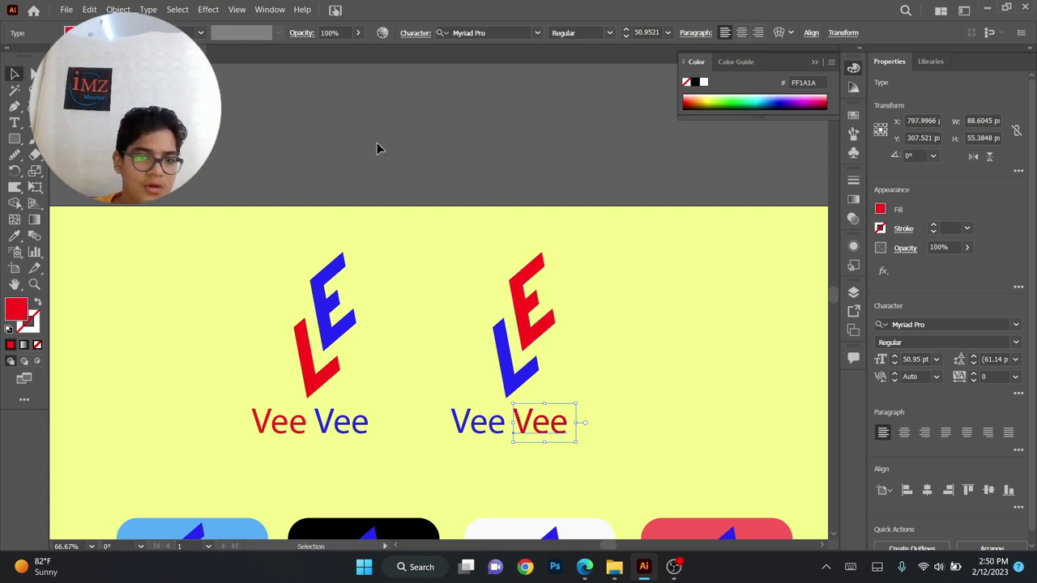
# - Reposition the two logos with their text so they are spread out above the row of tiles
pyautogui.click(631, 323)
pyautogui.scroll(-1, 631, 323)
pyautogui.moveTo(483, 266); pyautogui.dragTo(626, 383)
pyautogui.click(407, 296)
pyautogui.moveTo(407, 361); pyautogui.dragTo(428, 367)
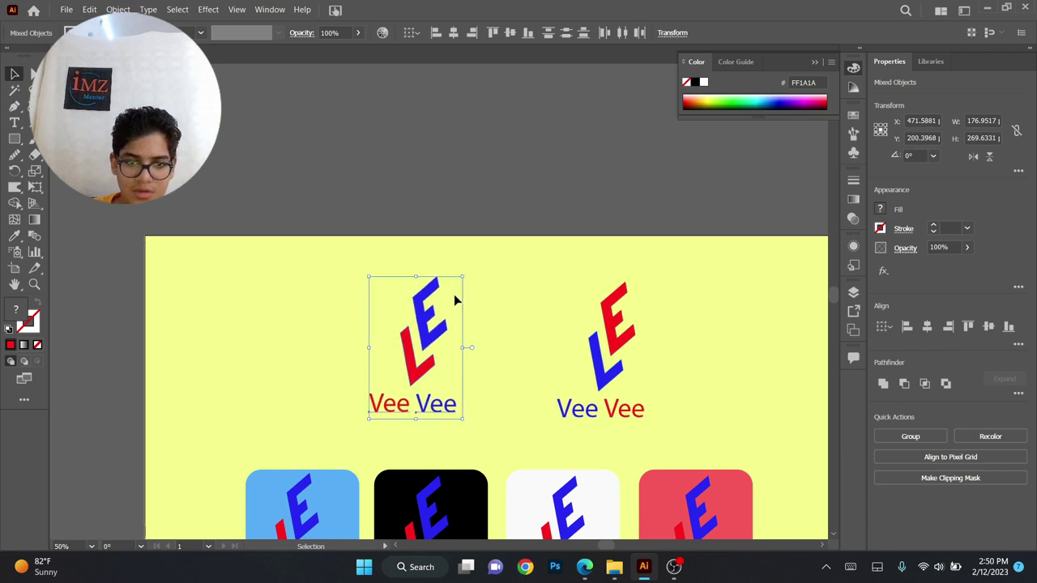
pyautogui.click(486, 317)
pyautogui.scroll(-4, 528, 353)
pyautogui.scroll(-1, 632, 385)
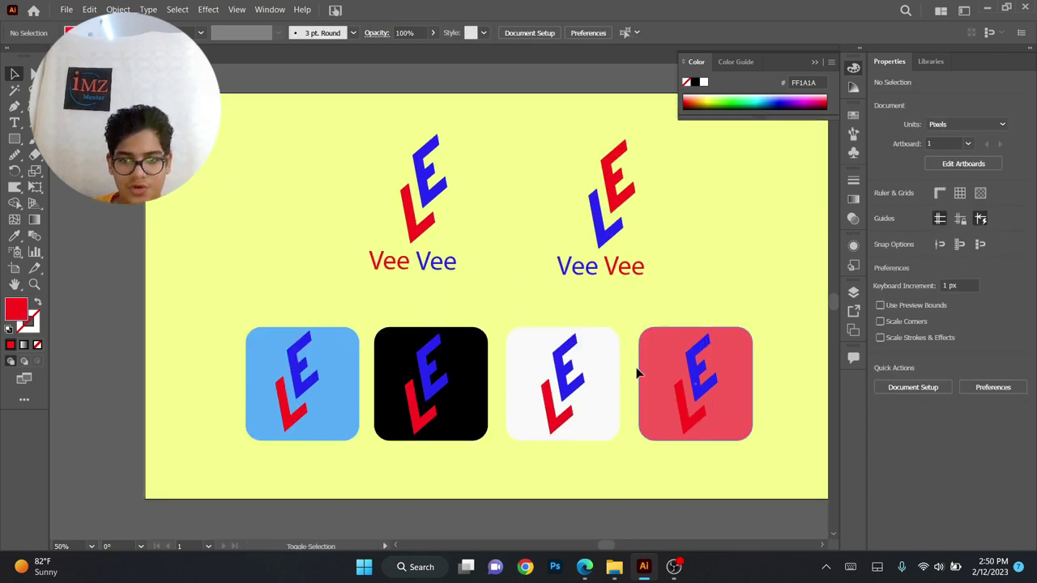
# - Apply an Outer Glow in Normal mode with a black glow colour to the four rounded squares
pyautogui.scroll(-2, 625, 371)
pyautogui.moveTo(674, 357); pyautogui.dragTo(541, 375)
pyautogui.scroll(1, 423, 354)
pyautogui.scroll(1, 424, 352)
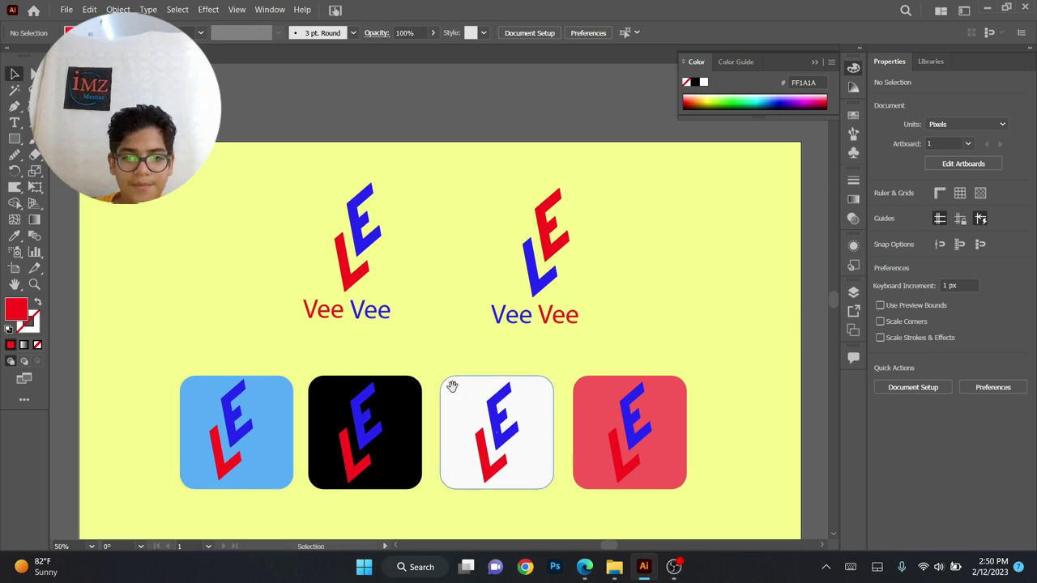
pyautogui.moveTo(165, 395); pyautogui.dragTo(625, 423)
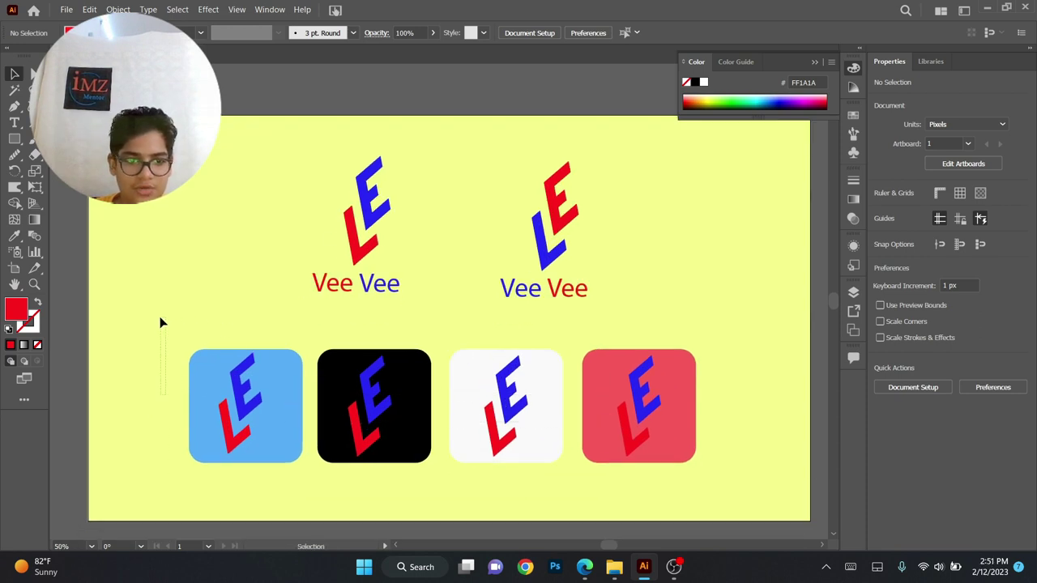
pyautogui.click(200, 366)
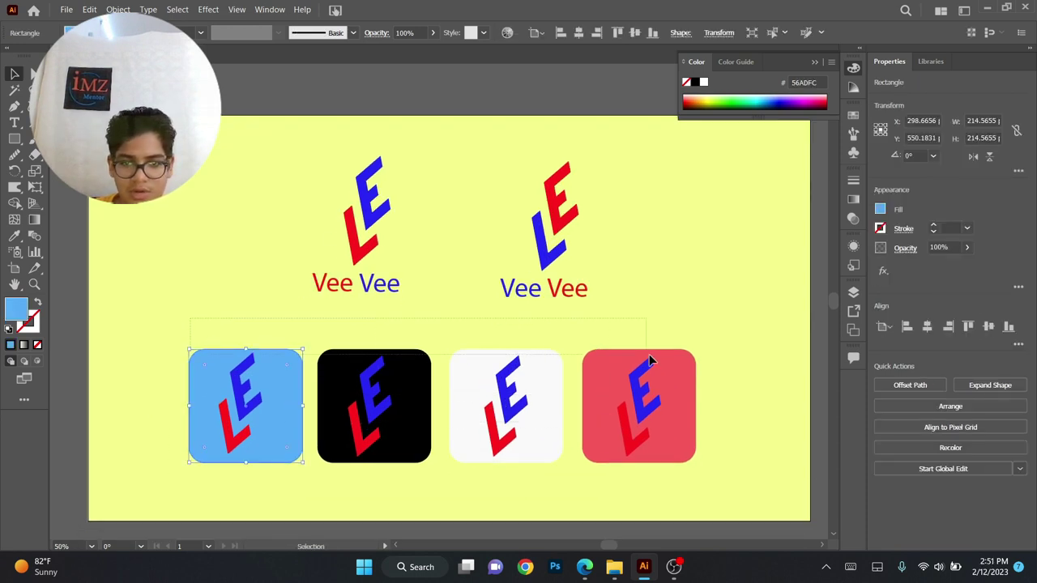
pyautogui.moveTo(736, 354); pyautogui.dragTo(737, 355)
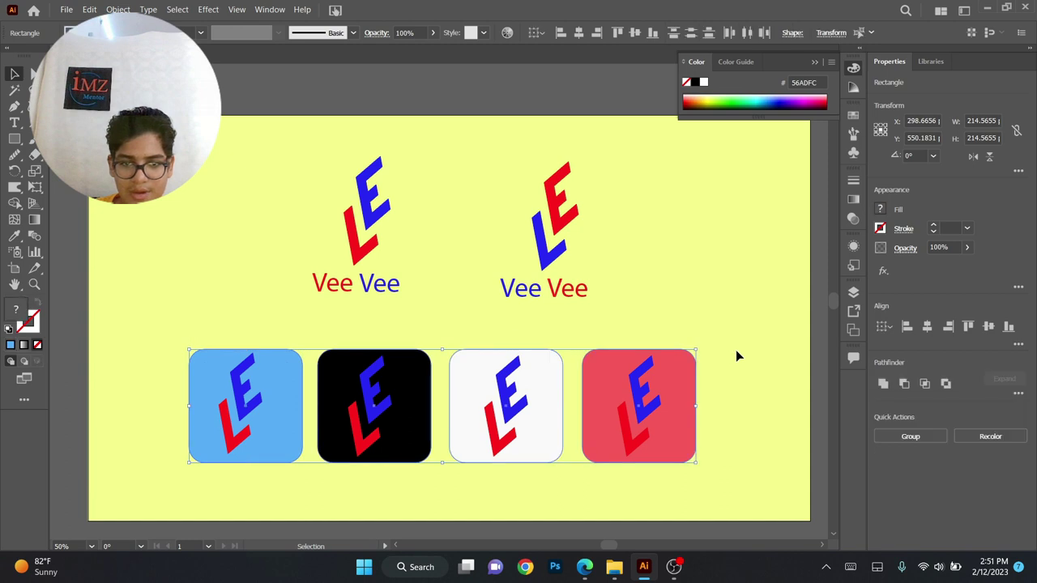
pyautogui.click(218, 11)
pyautogui.moveTo(303, 185)
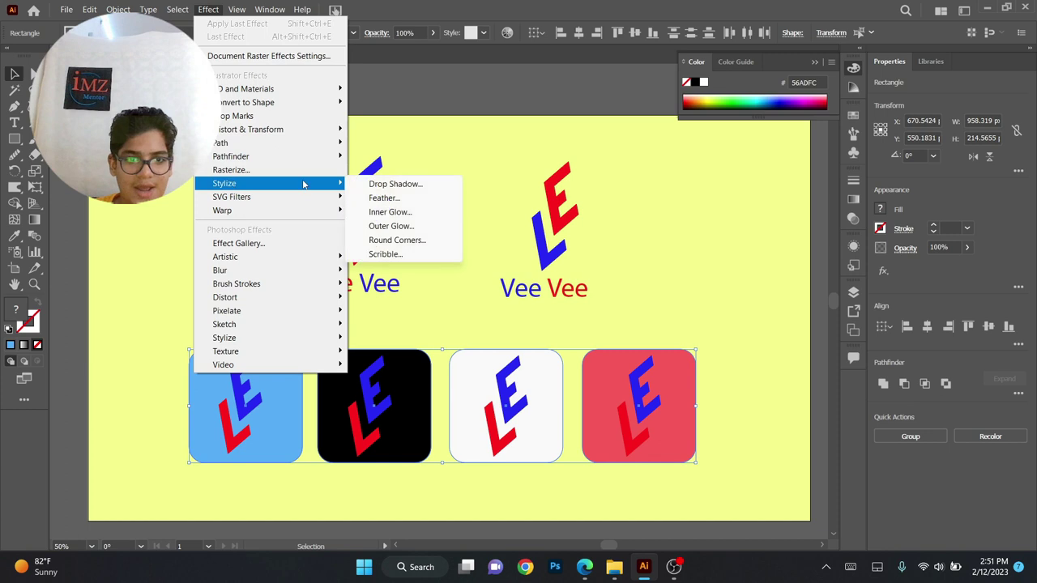
pyautogui.click(392, 226)
pyautogui.click(494, 243)
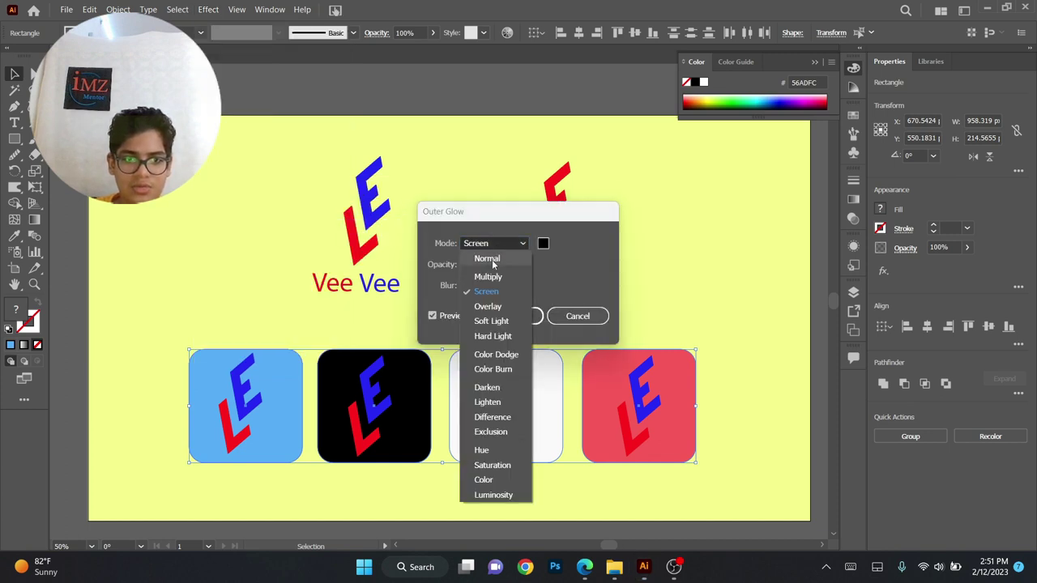
pyautogui.click(486, 257)
pyautogui.click(512, 316)
pyautogui.click(438, 134)
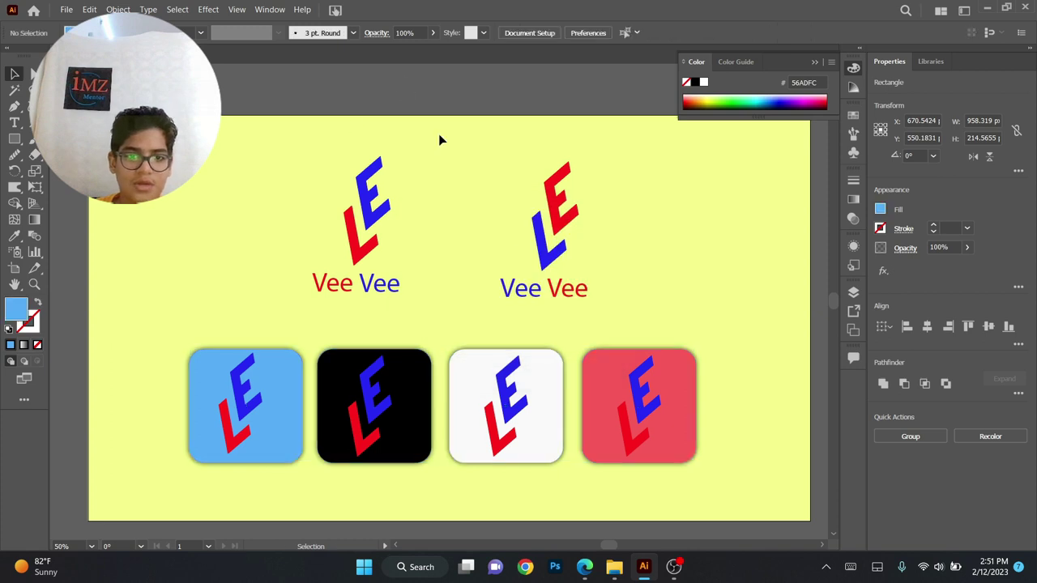
# - Draw a rectangle about 822 by 322 px around the two upper logos and place it behind them, above the yellow background
pyautogui.scroll(-1, 524, 271)
pyautogui.scroll(1, 434, 253)
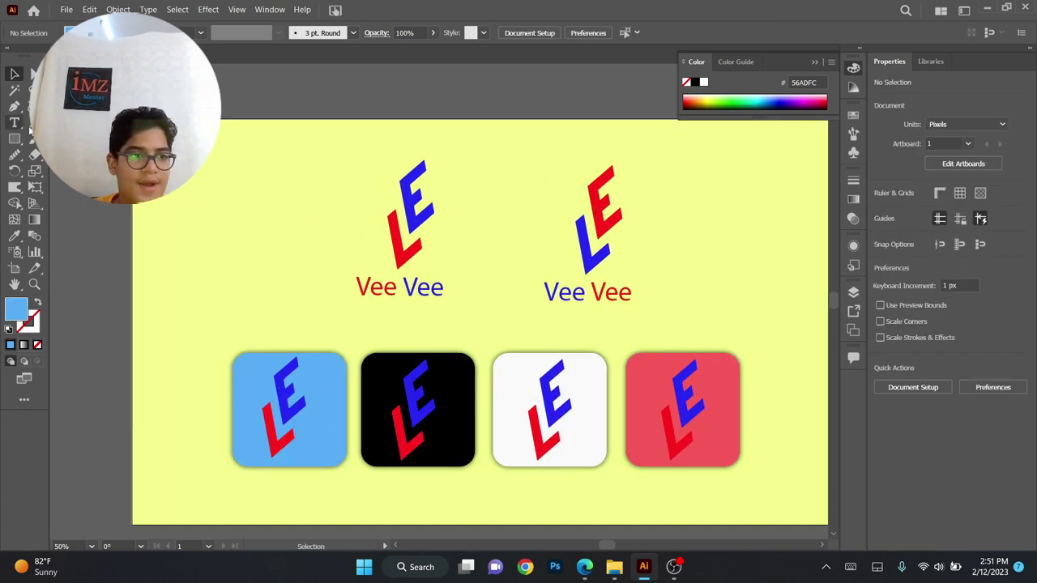
pyautogui.press('m')
pyautogui.moveTo(270, 151); pyautogui.dragTo(703, 322)
pyautogui.hotkey('ctrl', 'shift', '[')
pyautogui.hotkey('ctrl', ']')
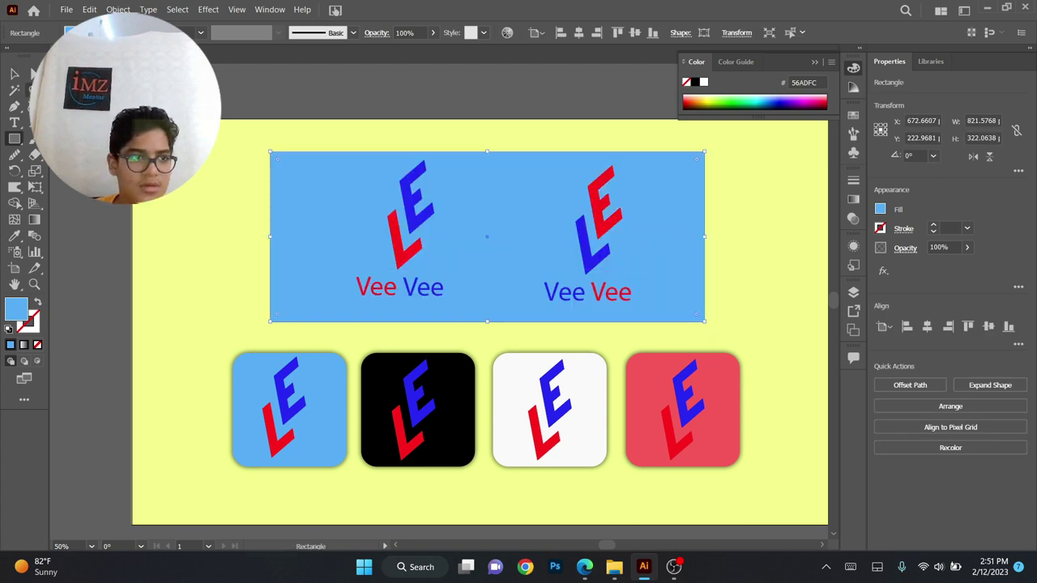
pyautogui.moveTo(332, 219); pyautogui.dragTo(332, 217)
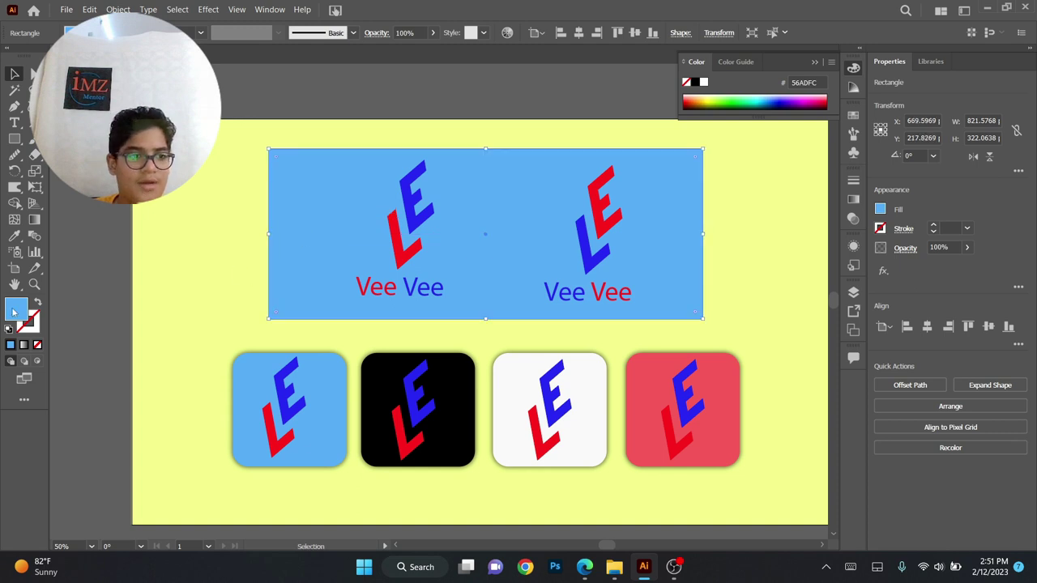
# - Fill the rectangle behind the two logos with light green B6FC88
pyautogui.doubleClick(14, 311)
pyautogui.click(772, 309)
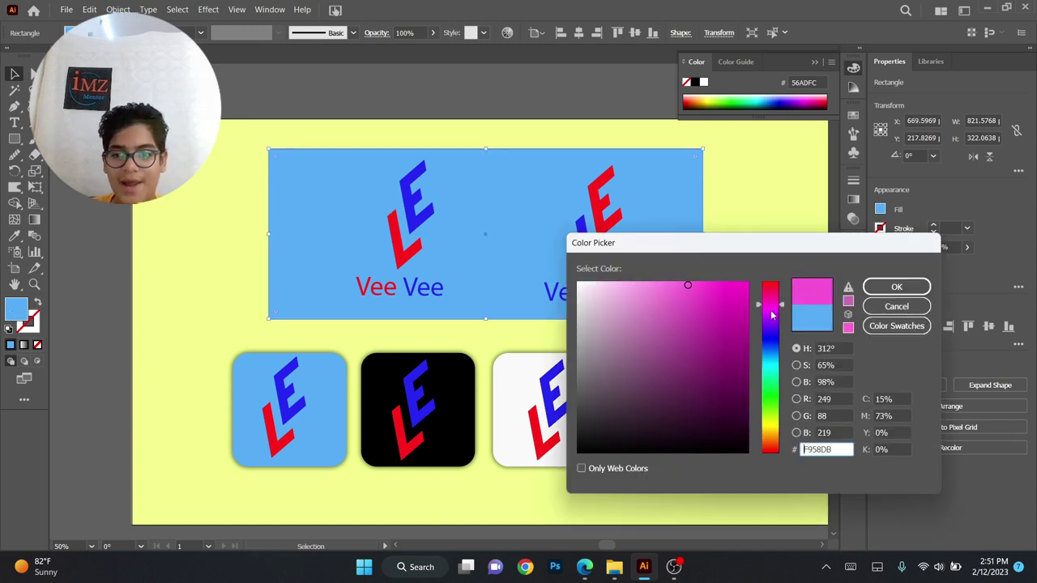
pyautogui.moveTo(773, 310); pyautogui.dragTo(771, 409)
pyautogui.click(709, 285)
pyautogui.click(668, 281)
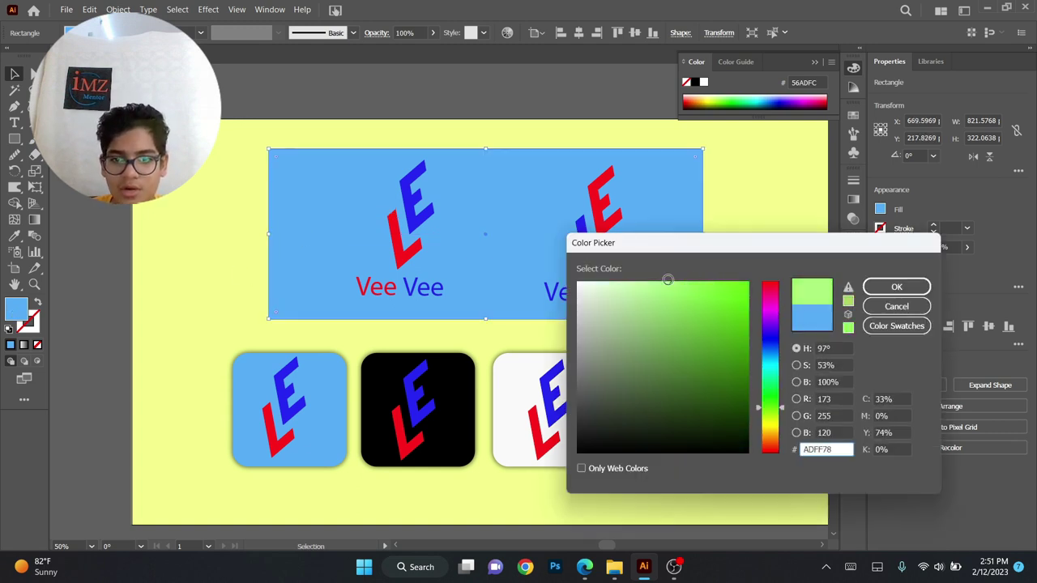
pyautogui.click(656, 283)
pyautogui.click(891, 285)
pyautogui.click(894, 285)
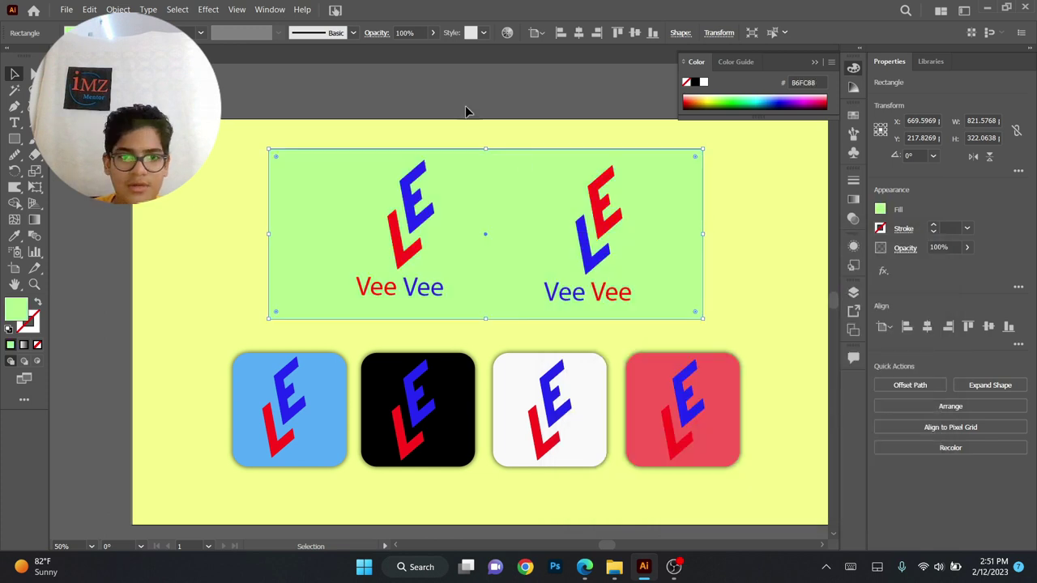
pyautogui.click(576, 116)
pyautogui.scroll(-1, 539, 222)
pyautogui.scroll(1, 538, 222)
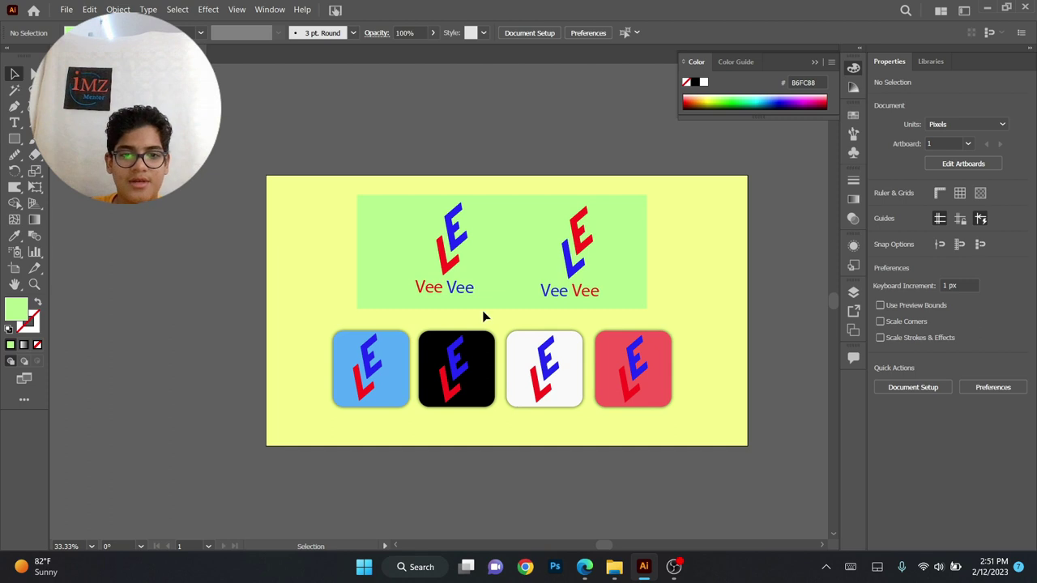
pyautogui.hotkey('ctrl', 'a')
pyautogui.click(802, 466)
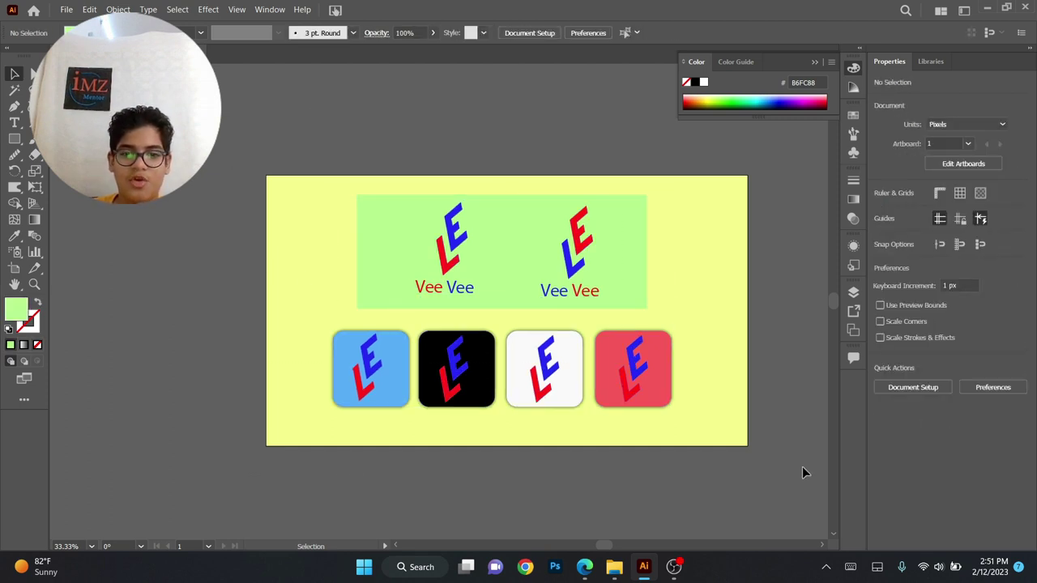